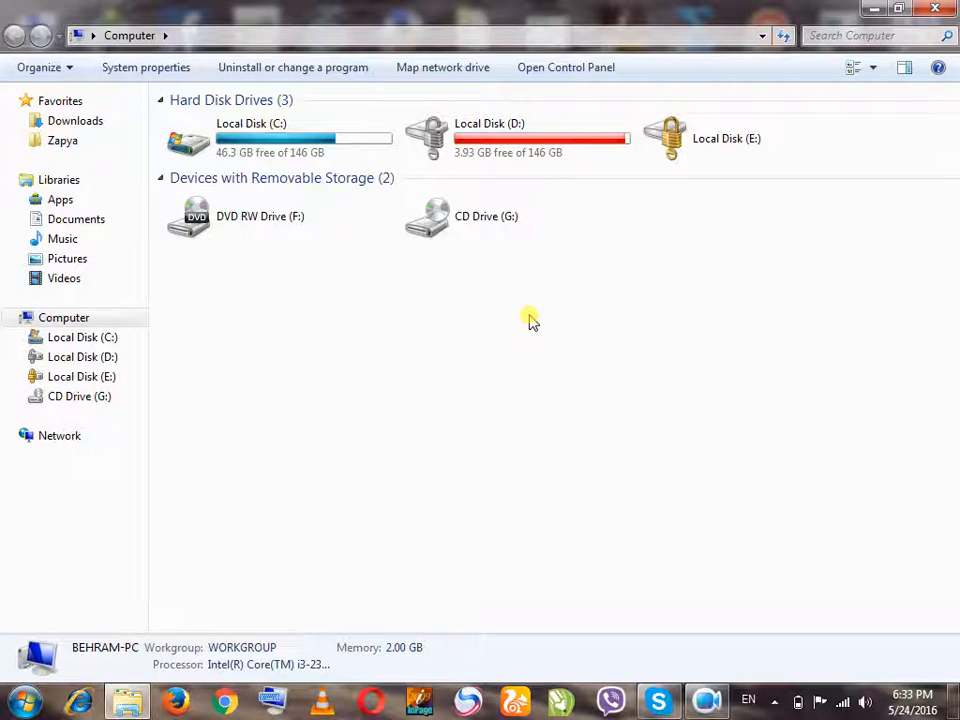
Go to the ee folder inside MS Excel's File on Local Disk (D:) and try to open the Students Record with complete workbook
{"action": "double_click", "coordinate": [499, 135]}
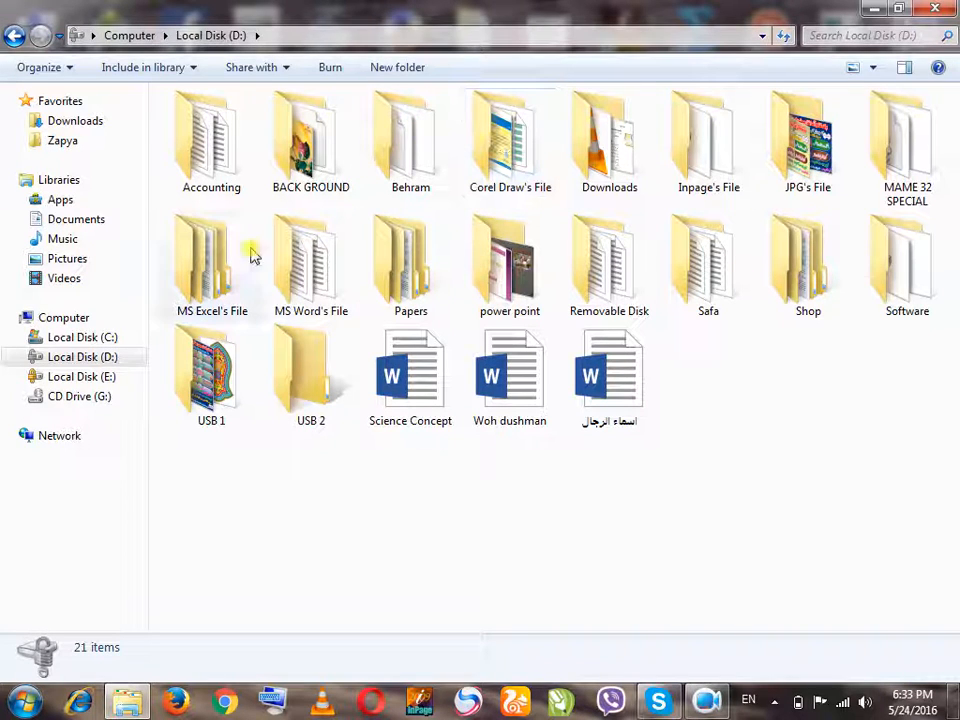
{"action": "double_click", "coordinate": [222, 262]}
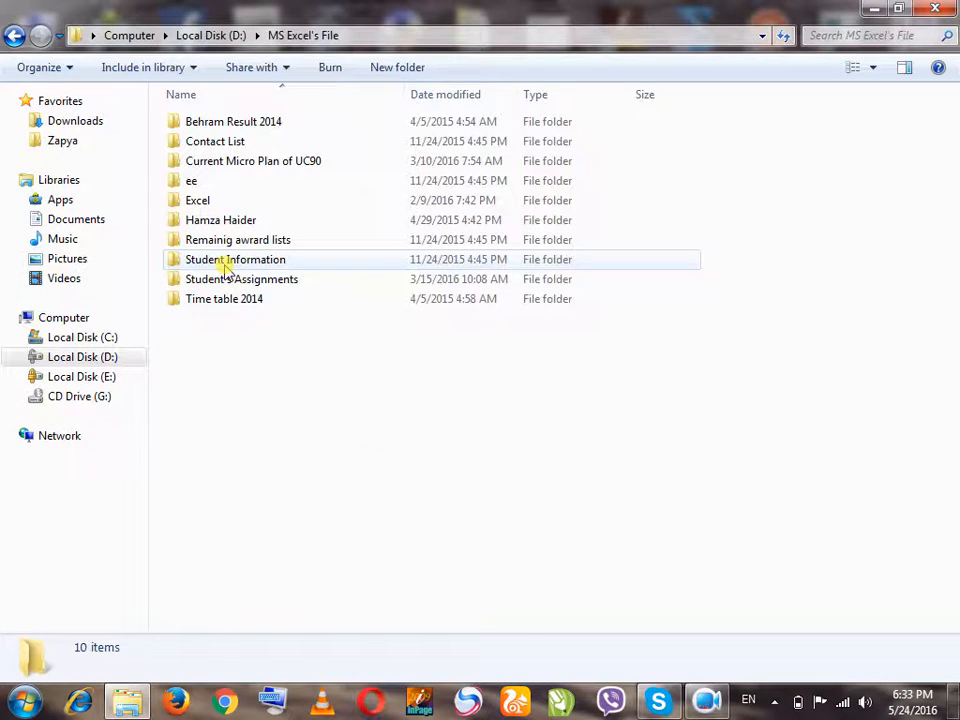
{"action": "left_click", "coordinate": [295, 182]}
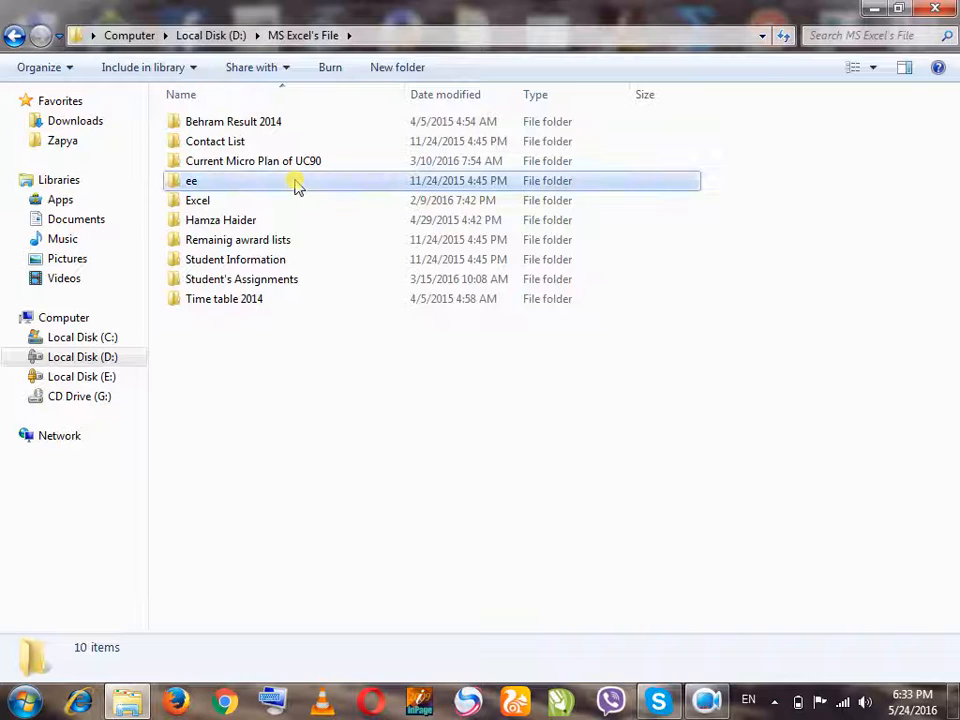
{"action": "key", "text": "F2"}
{"action": "double_click", "coordinate": [295, 182]}
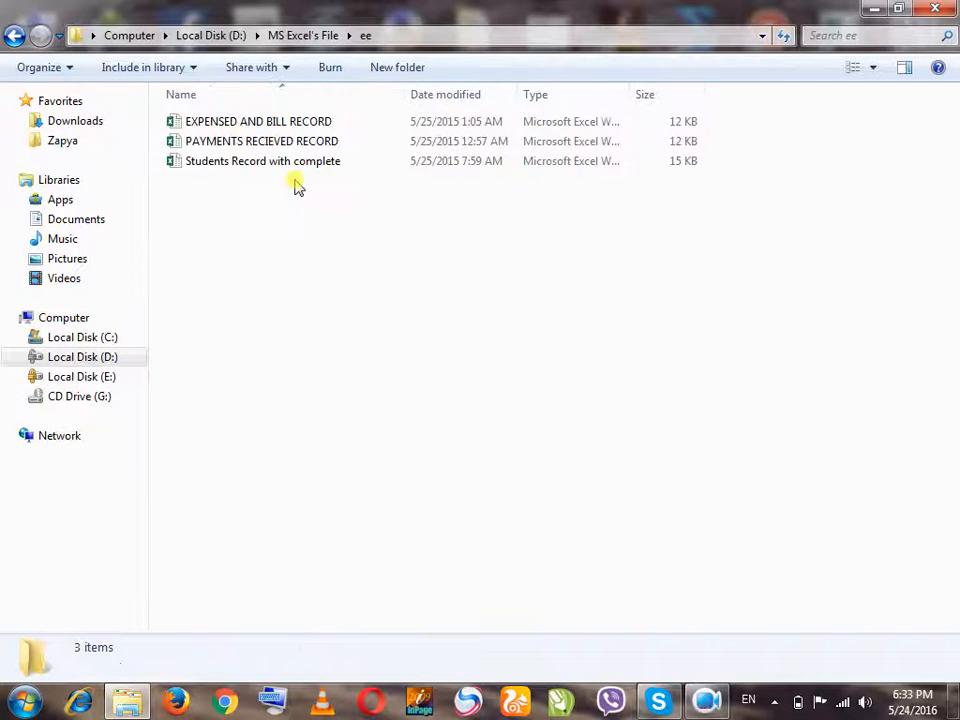
{"action": "double_click", "coordinate": [325, 163]}
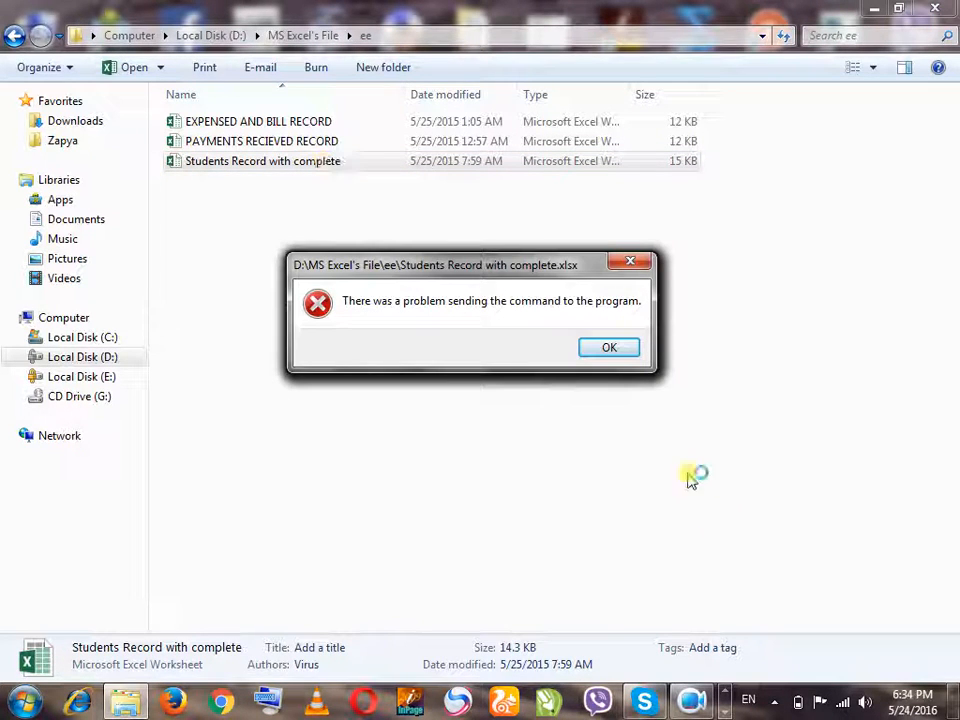
{"action": "left_click", "coordinate": [588, 350]}
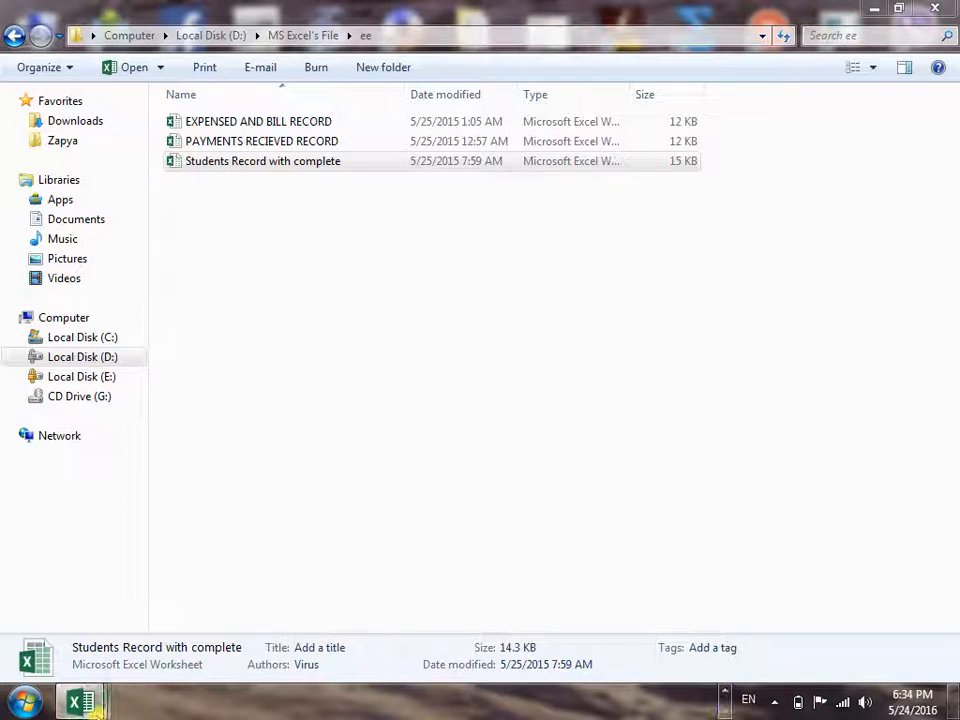
Close the surplus Excel windows stuck on opening and minimize the empty Excel window
{"action": "mouse_move", "coordinate": [80, 700]}
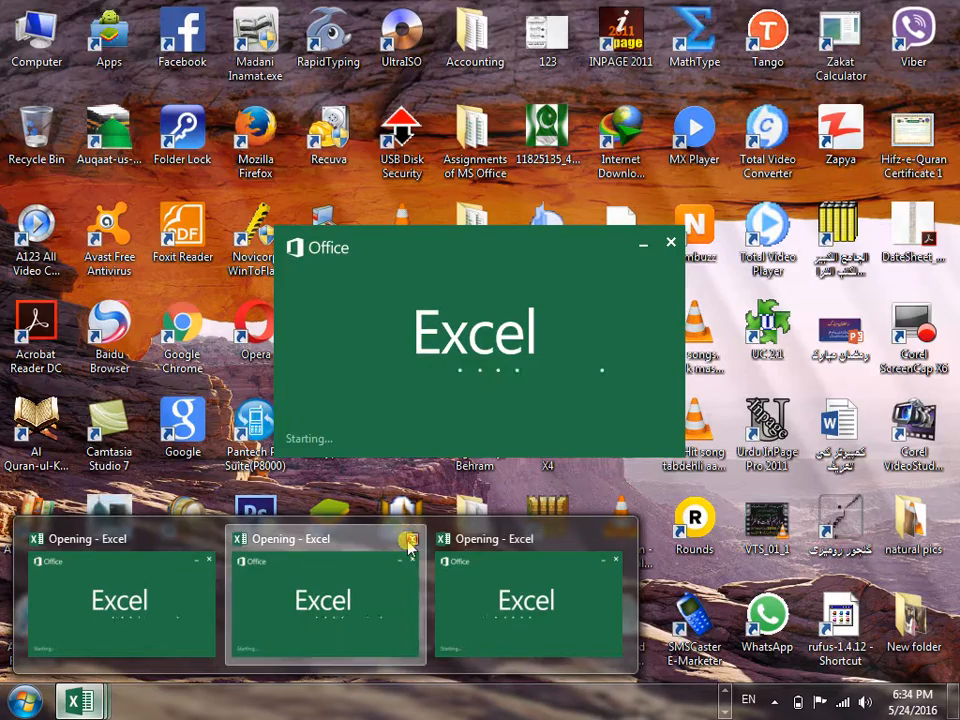
{"action": "left_click", "coordinate": [409, 540]}
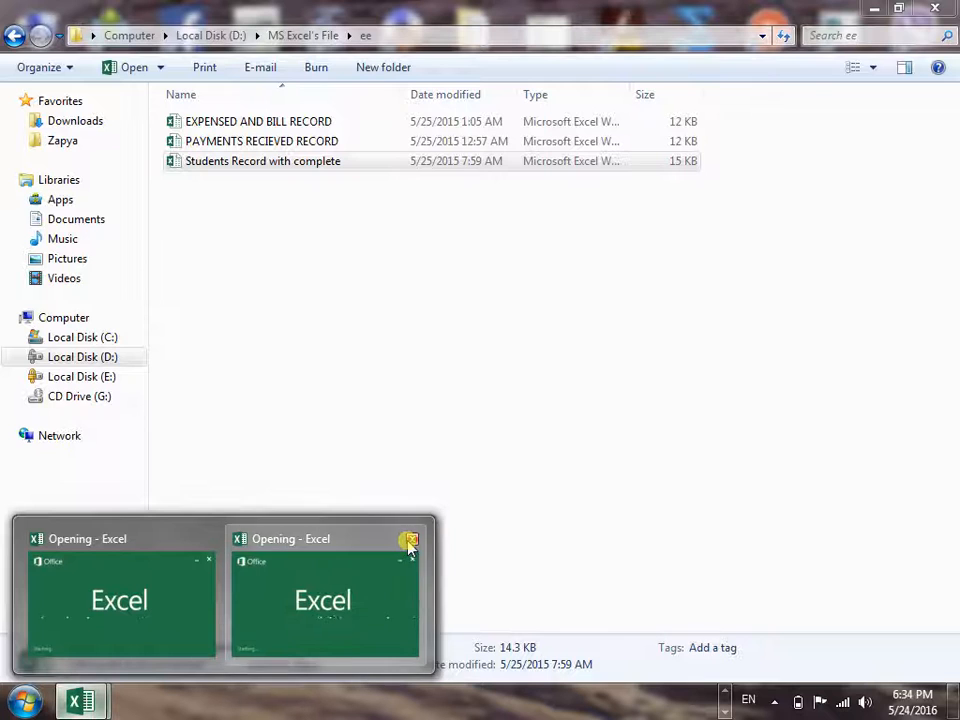
{"action": "left_click", "coordinate": [408, 540]}
{"action": "left_click", "coordinate": [183, 580]}
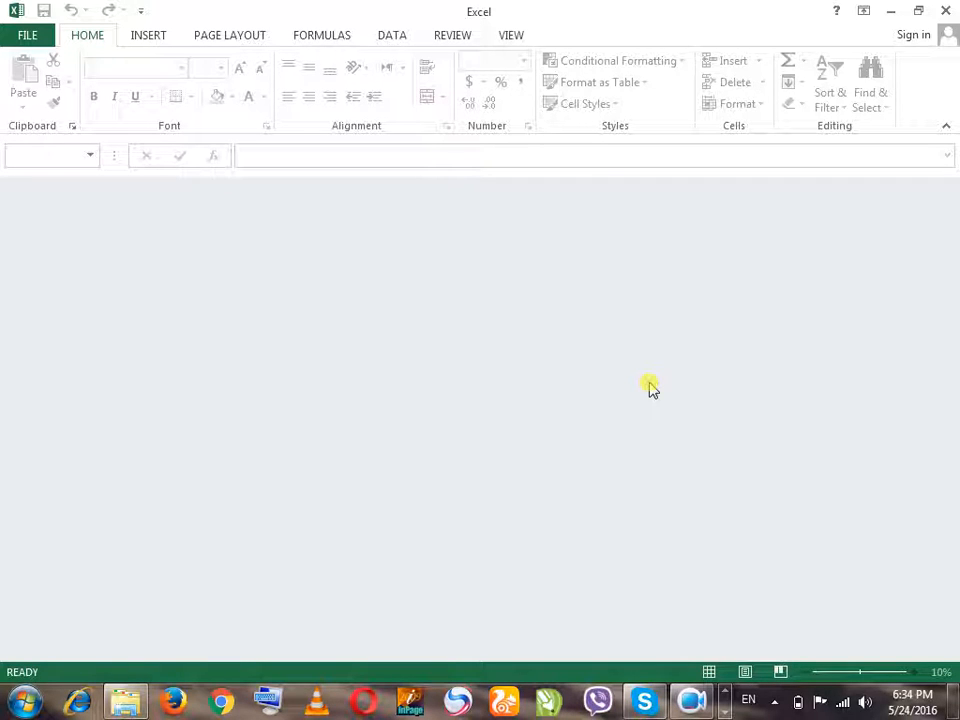
{"action": "left_click", "coordinate": [890, 11]}
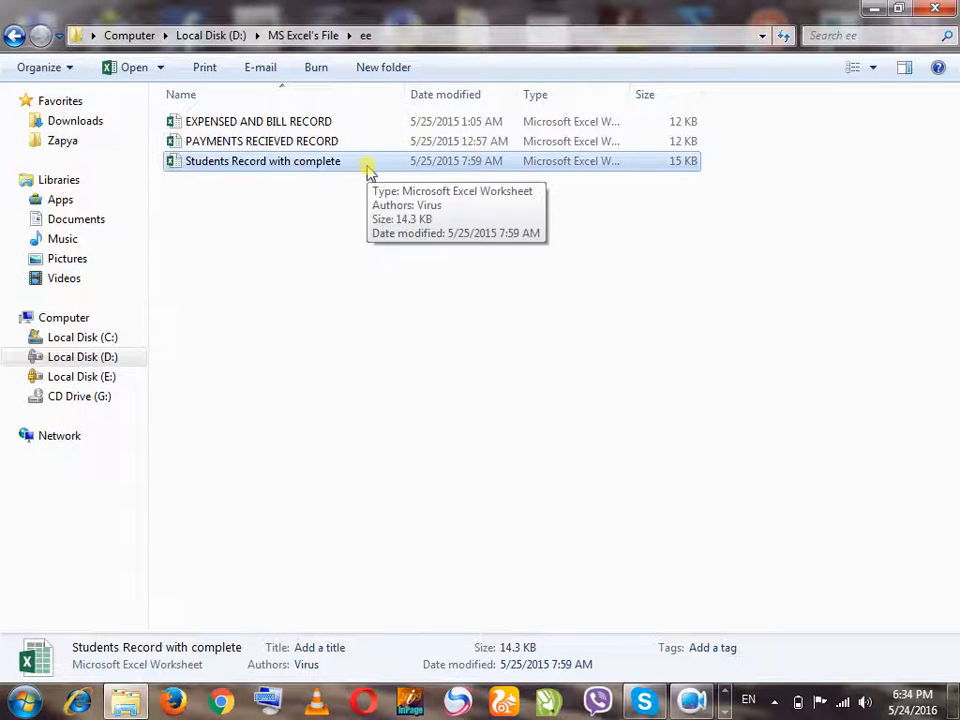
Open the Students Record with complete workbook again, dismiss the File in Use prompt and bring its Sheet1 into focus
{"action": "left_click", "coordinate": [364, 169]}
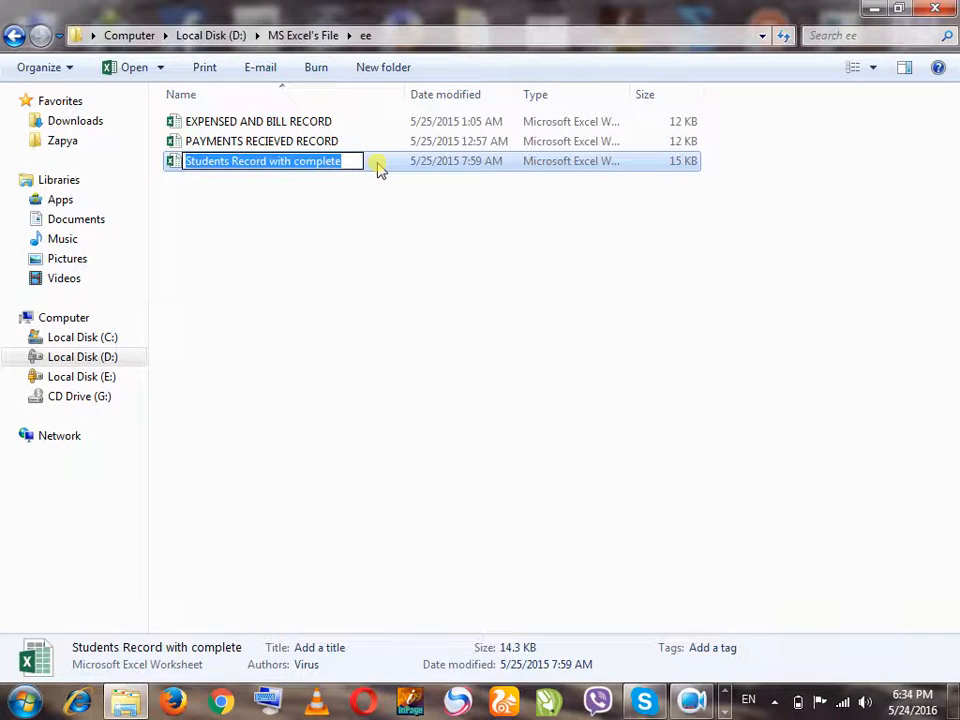
{"action": "double_click", "coordinate": [378, 165]}
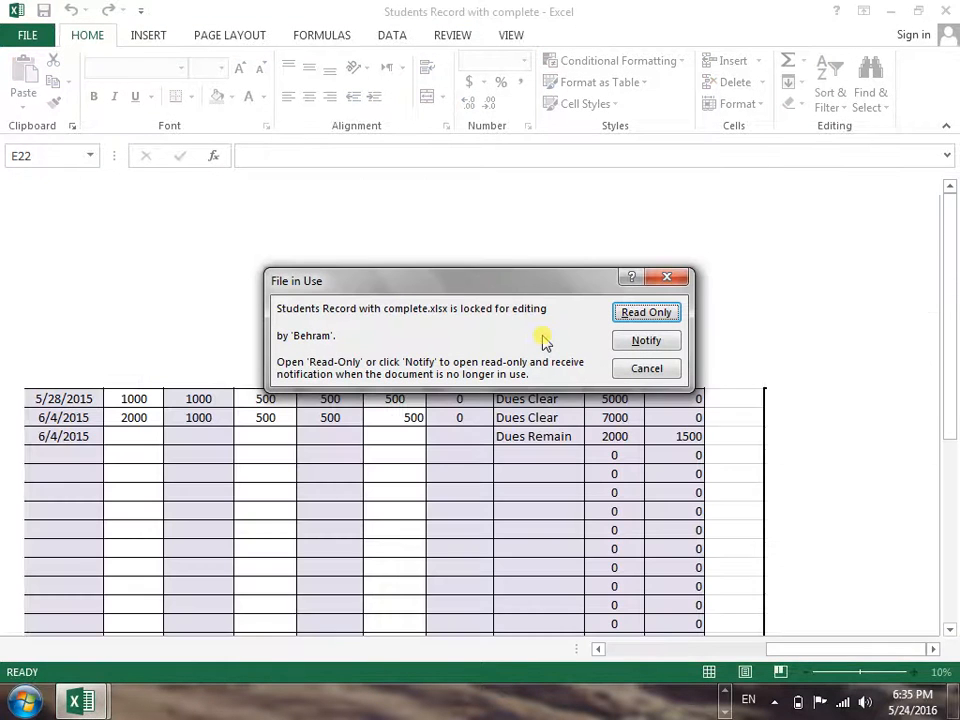
{"action": "left_click", "coordinate": [672, 279]}
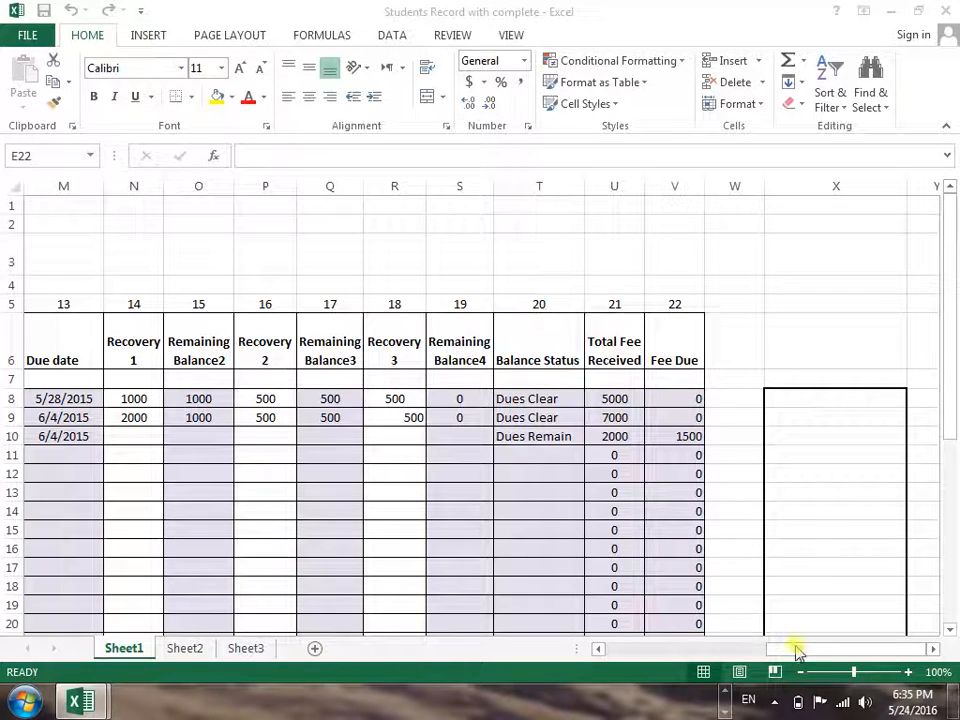
{"action": "mouse_move", "coordinate": [86, 704]}
{"action": "left_click", "coordinate": [146, 601]}
{"action": "left_click", "coordinate": [214, 540]}
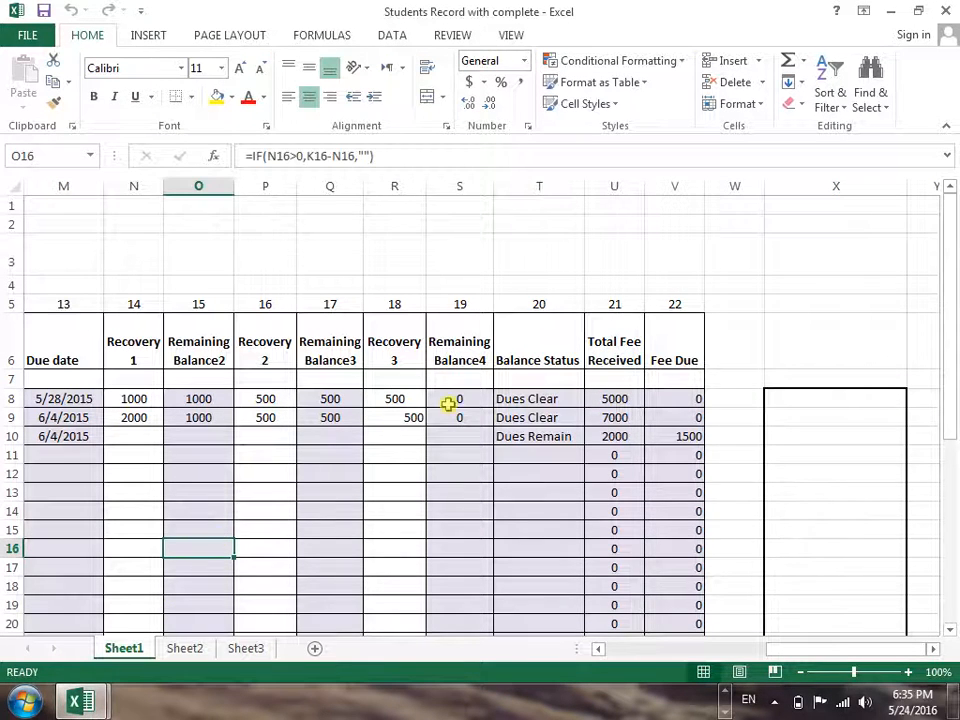
Examine the row 8 formulas in the Fee Due, Total Fee Received and Balance Status columns
{"action": "left_click", "coordinate": [514, 420]}
{"action": "left_click", "coordinate": [659, 380]}
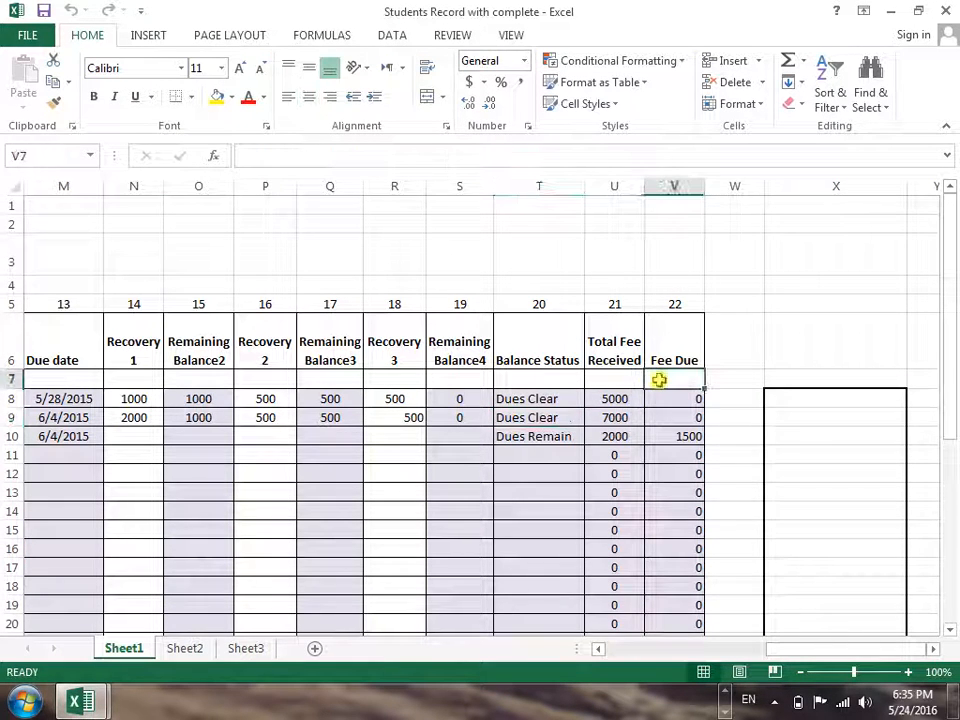
{"action": "key", "text": "Down"}
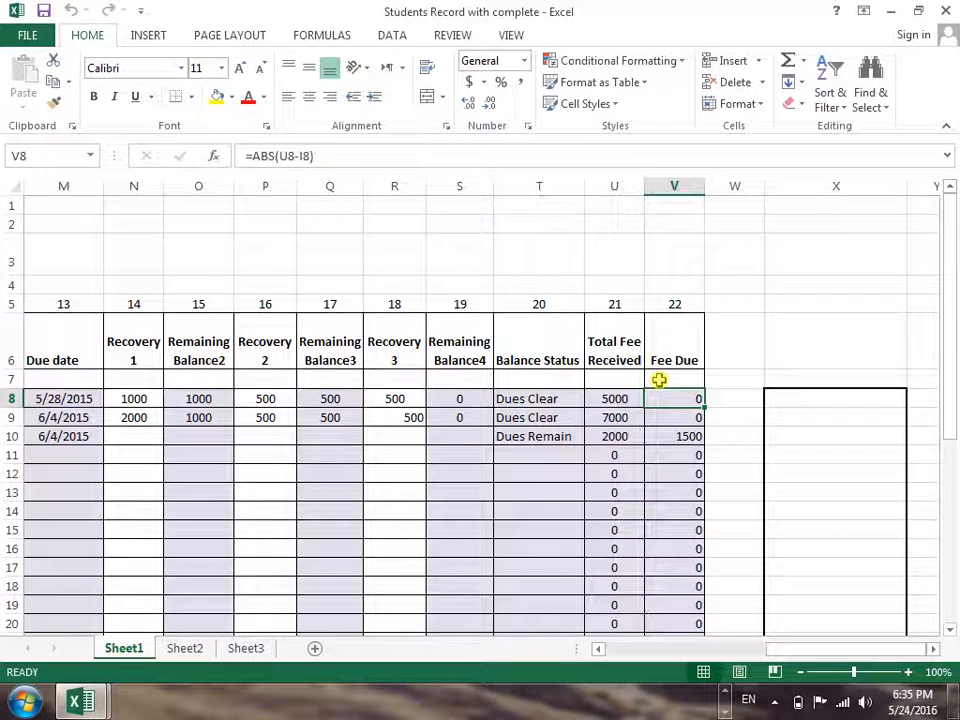
{"action": "key", "text": "Left"}
{"action": "key", "text": "Right"}
{"action": "key", "text": "Left"}
{"action": "key", "text": "Right"}
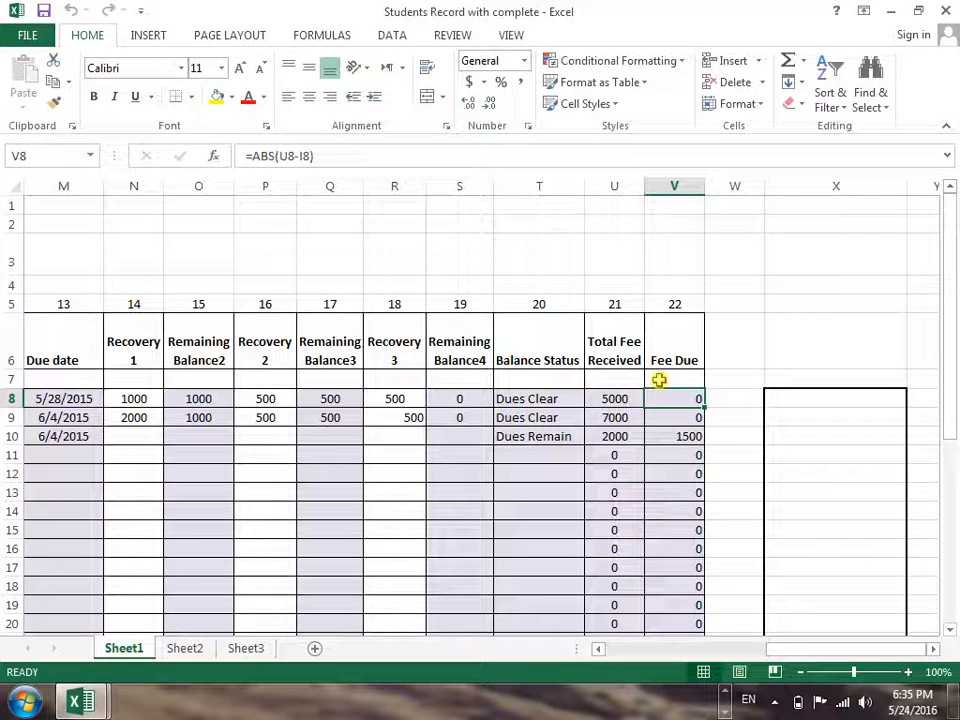
{"action": "key", "text": "Left"}
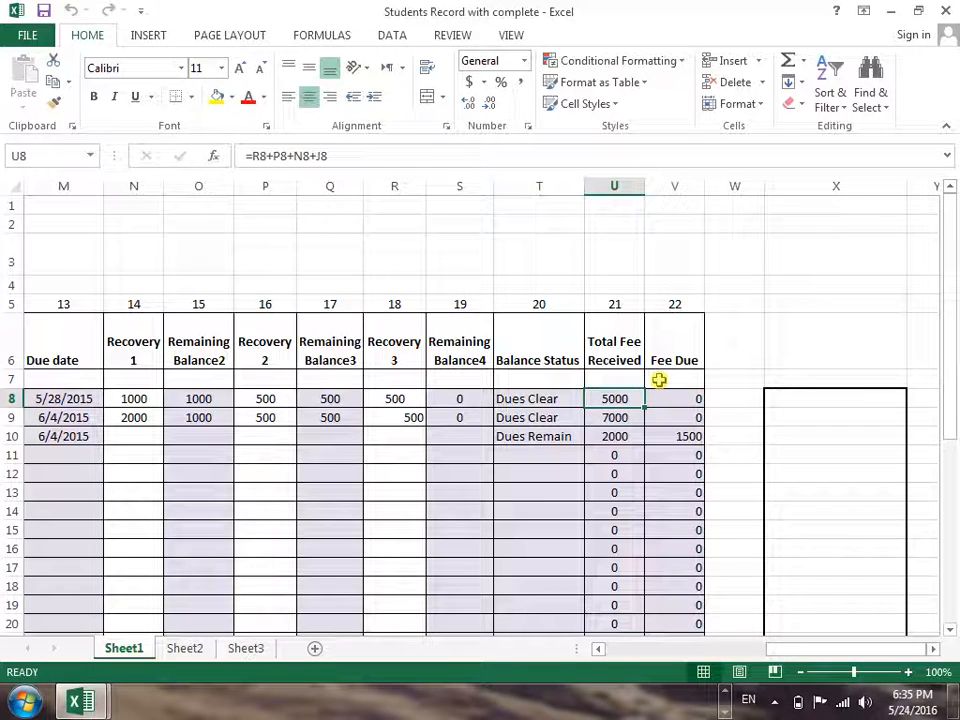
{"action": "key", "text": "Left"}
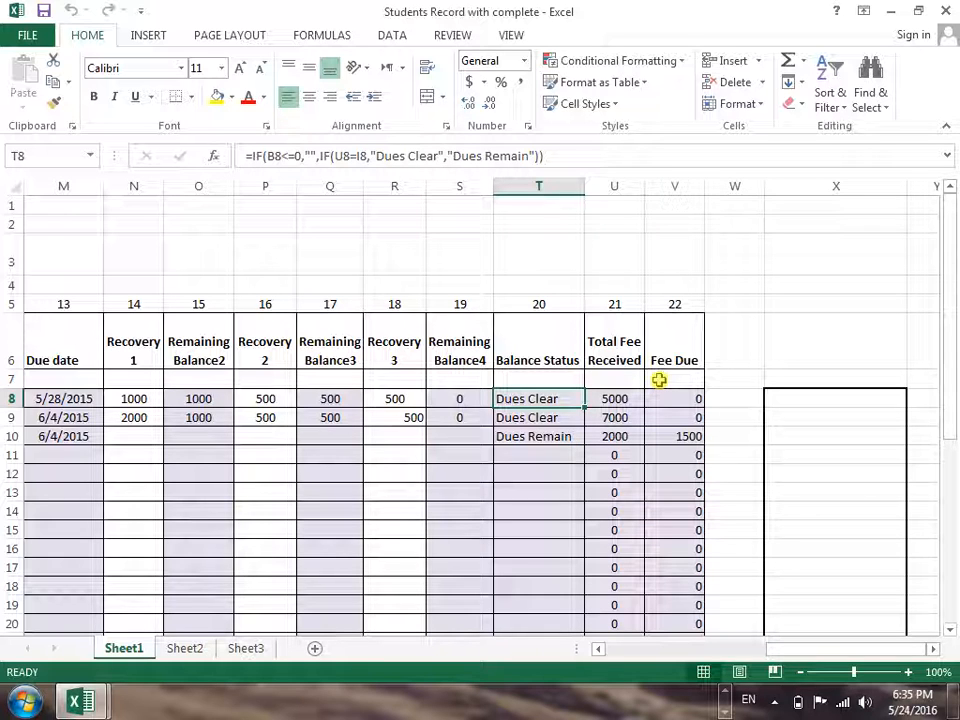
Examine row 8's Recovery, Remaining Balance, Due date and Given Days cells
{"action": "key", "text": "Left"}
{"action": "key", "text": "Left"}
{"action": "key", "text": "Left"}
{"action": "key", "text": "Left"}
{"action": "key", "text": "Left"}
{"action": "key", "text": "Left"}
{"action": "key", "text": "Left"}
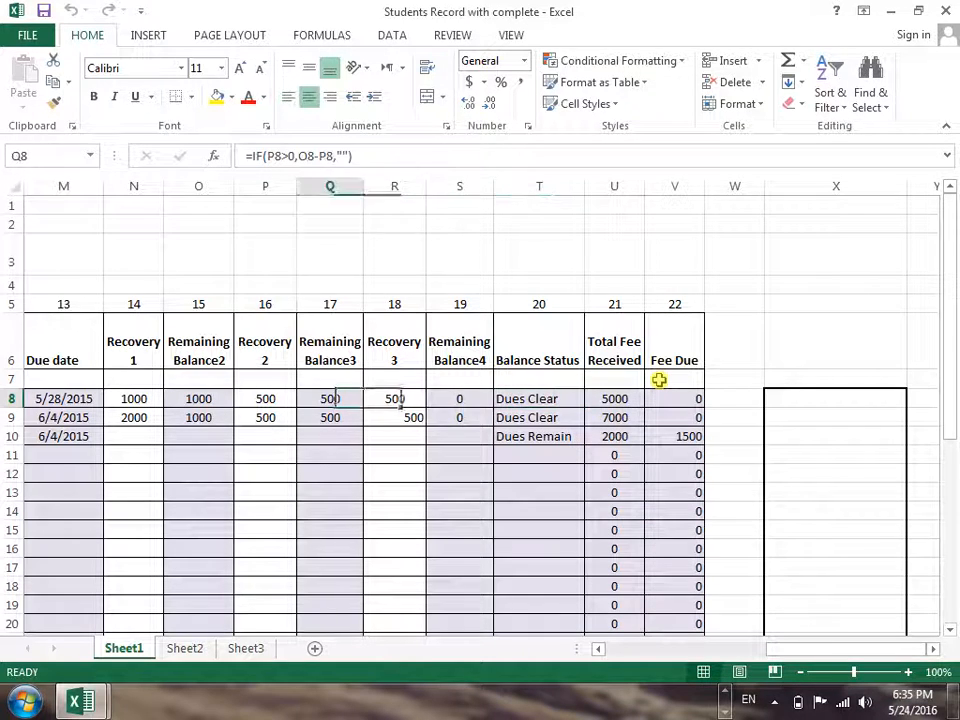
{"action": "key", "text": "Left"}
{"action": "key", "text": "Left"}
{"action": "key", "text": "Right"}
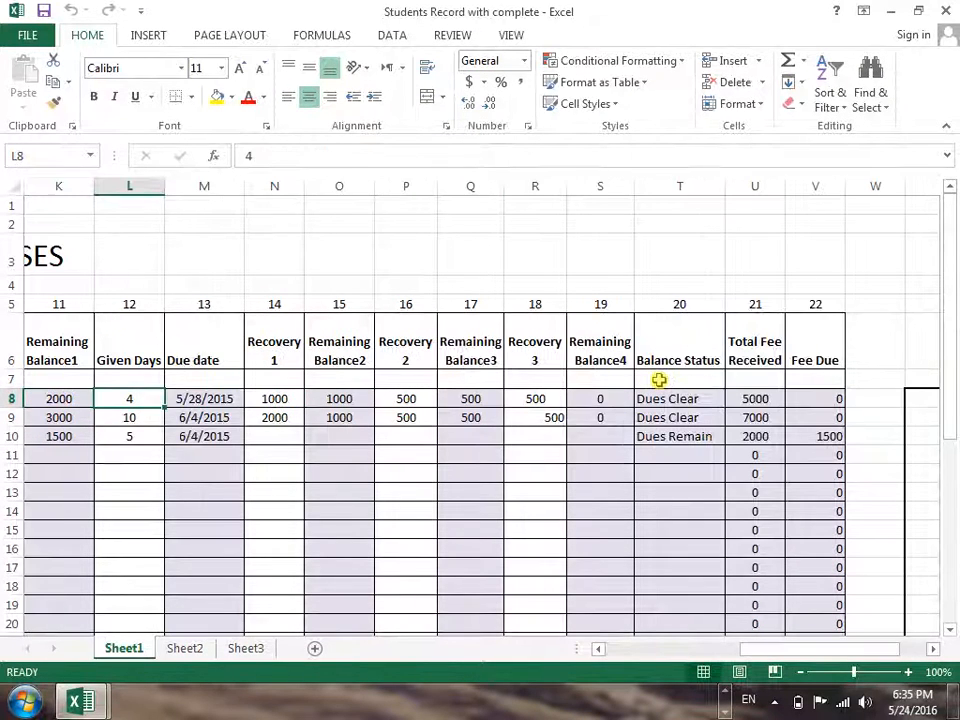
{"action": "key", "text": "Right"}
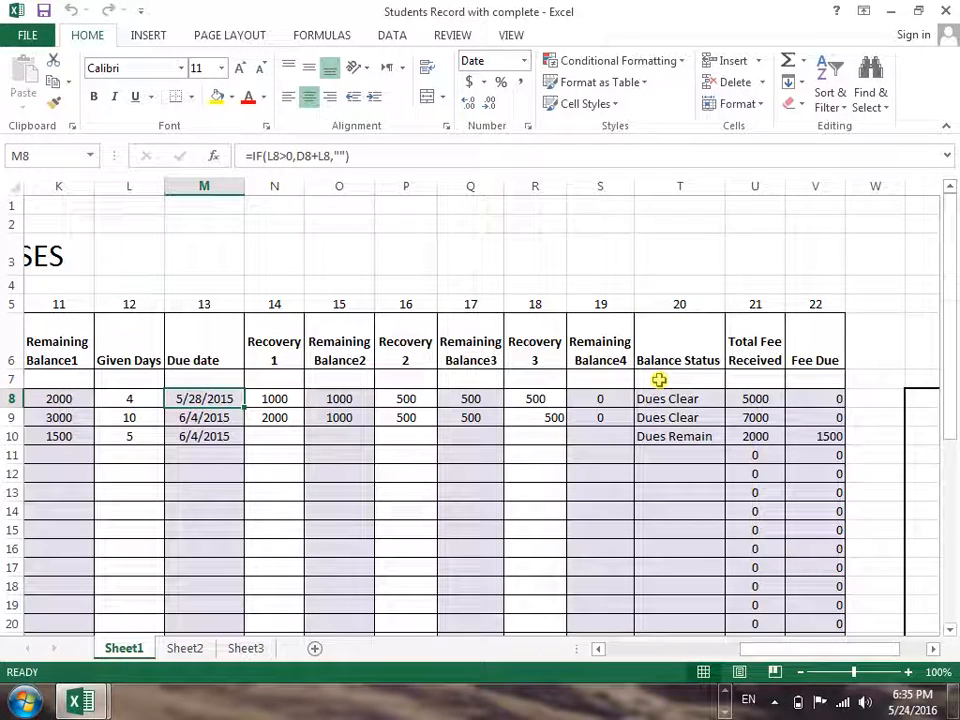
{"action": "key", "text": "Left"}
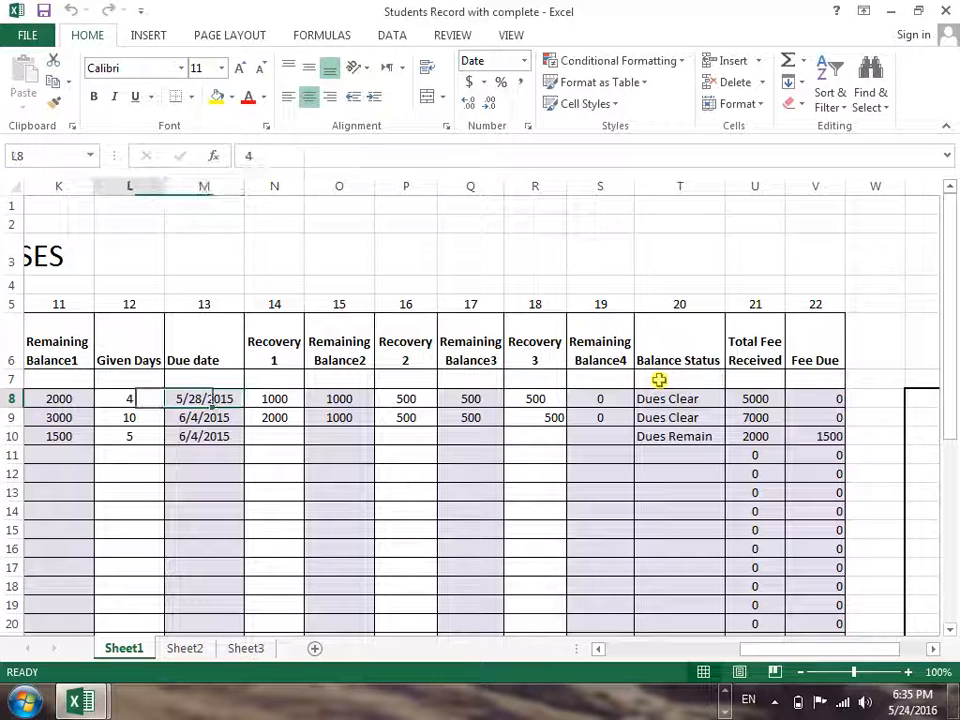
Review row 8 from the Remaining Balance1 column back to sr no, including the student details and courses
{"action": "key", "text": "Left"}
{"action": "key", "text": "Left"}
{"action": "key", "text": "Left"}
{"action": "key", "text": "Left"}
{"action": "key", "text": "Left"}
{"action": "key", "text": "Left"}
{"action": "key", "text": "Left"}
{"action": "key", "text": "Left"}
{"action": "key", "text": "Left"}
{"action": "key", "text": "Left"}
{"action": "key", "text": "Left"}
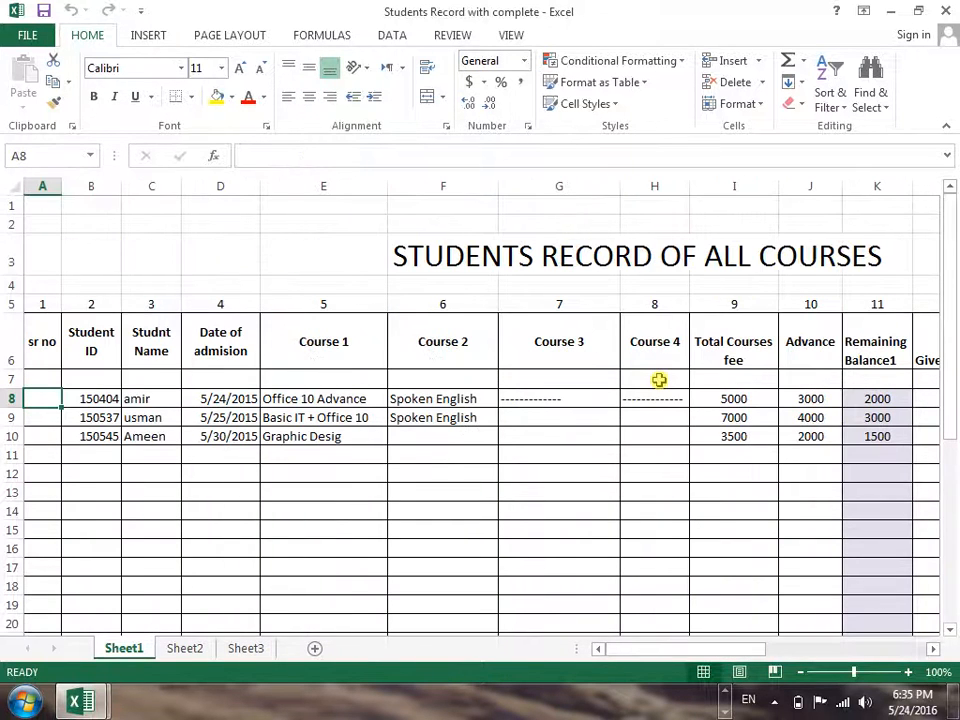
{"action": "key", "text": "Right"}
{"action": "key", "text": "Right"}
{"action": "key", "text": "Right"}
{"action": "key", "text": "Right"}
{"action": "key", "text": "Right"}
{"action": "key", "text": "Right"}
{"action": "key", "text": "Right"}
{"action": "key", "text": "Right"}
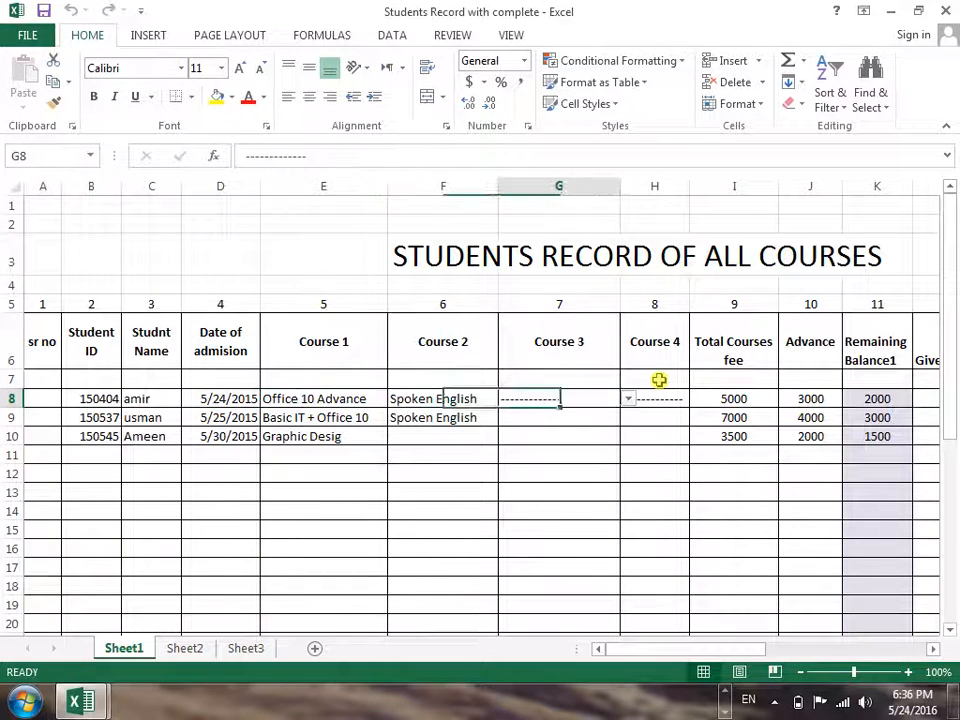
{"action": "key", "text": "shift+Down"}
{"action": "key", "text": "shift+Down"}
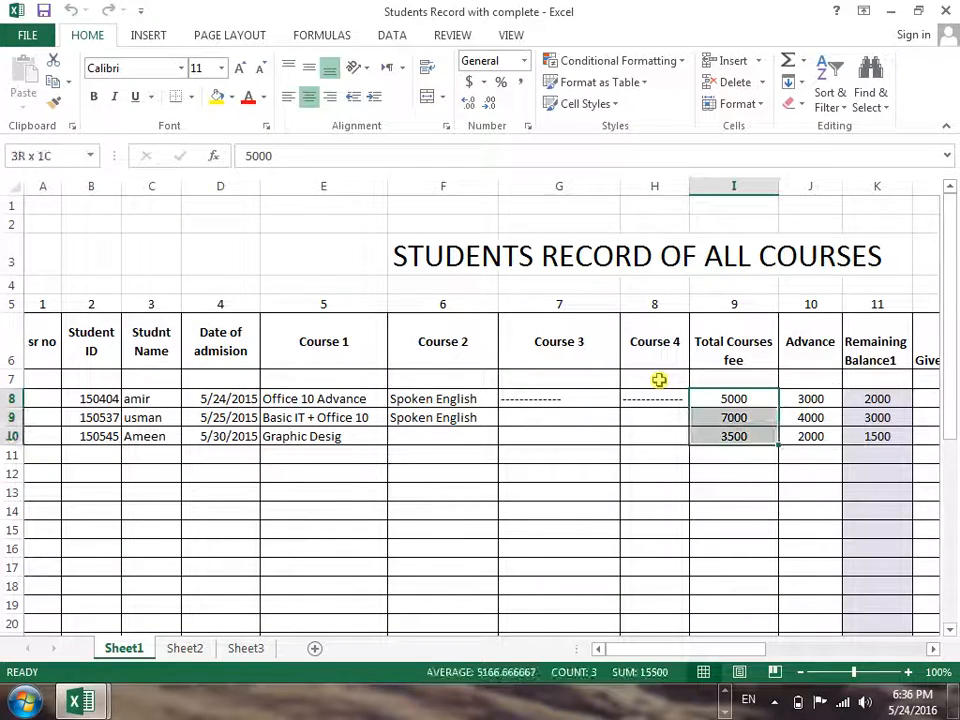
{"action": "key", "text": "shift+Right"}
{"action": "key", "text": "shift+Right"}
{"action": "key", "text": "shift+Right"}
{"action": "key", "text": "shift+Right"}
{"action": "key", "text": "shift+Right"}
{"action": "key", "text": "shift+Right"}
{"action": "key", "text": "shift+Right"}
{"action": "key", "text": "shift+Right"}
{"action": "key", "text": "shift+Right"}
{"action": "key", "text": "shift+Right"}
{"action": "key", "text": "shift+Right"}
{"action": "key", "text": "shift+Right"}
{"action": "key", "text": "shift+Right"}
{"action": "key", "text": "shift+Right"}
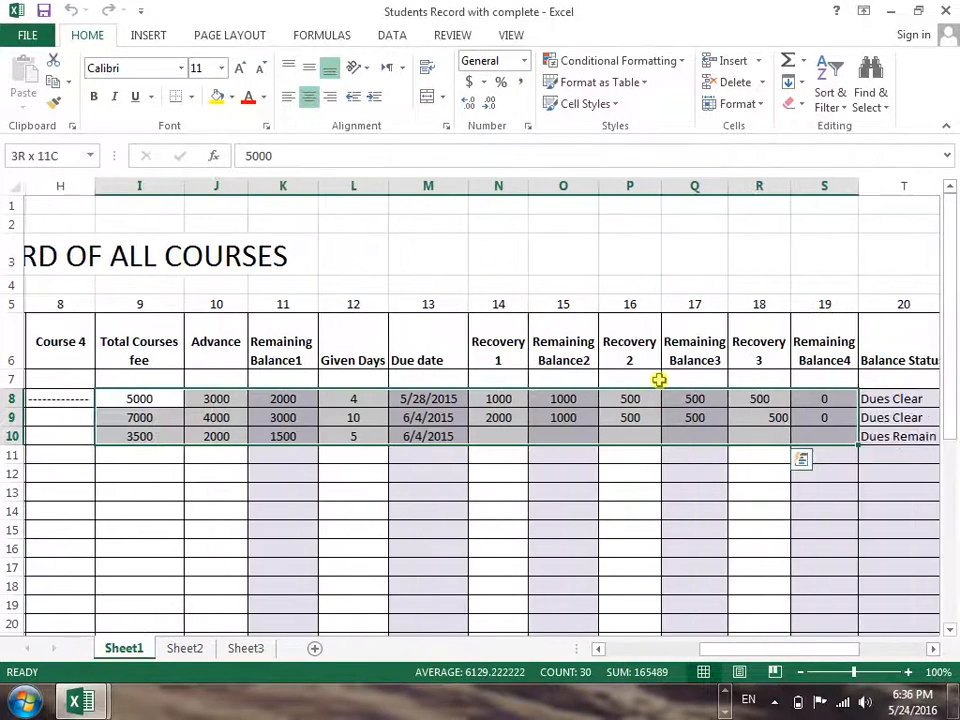
Clear the fee and payment entries in rows 8 to 10, starting from the Total Courses fee column
{"action": "key", "text": "Home"}
{"action": "key", "text": "Right"}
{"action": "key", "text": "Right"}
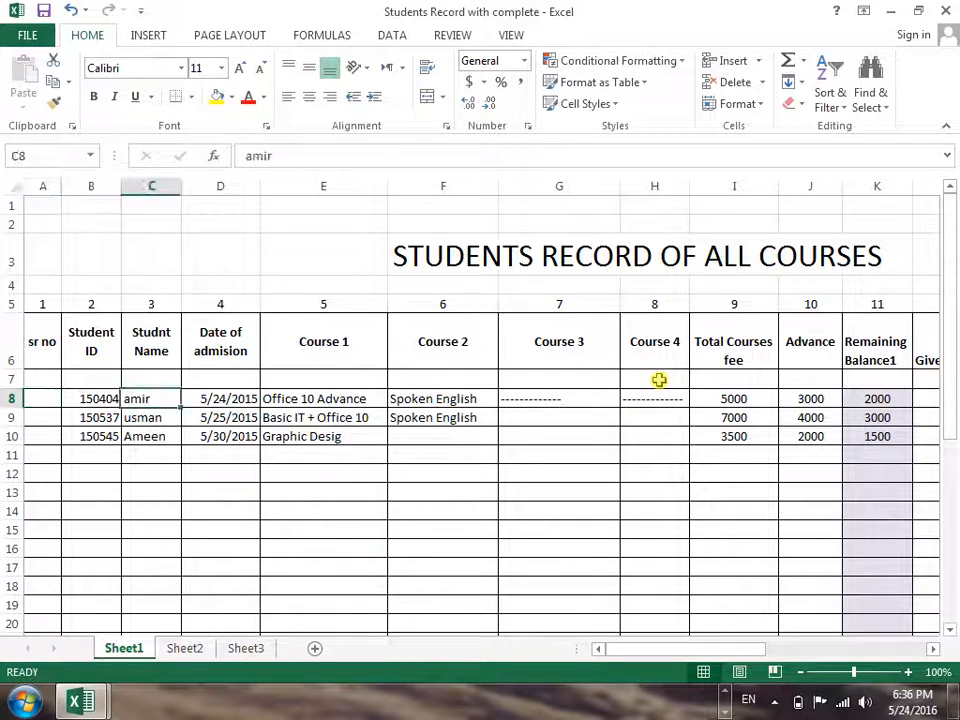
{"action": "key", "text": "Right"}
{"action": "key", "text": "Right"}
{"action": "key", "text": "Right"}
{"action": "key", "text": "Right"}
{"action": "key", "text": "Right"}
{"action": "key", "text": "Right"}
{"action": "key", "text": "Right"}
{"action": "key", "text": "Right"}
{"action": "key", "text": "Right"}
{"action": "key", "text": "Left"}
{"action": "key", "text": "Left"}
Review row 8's cells from Total Courses fee back through the course and student detail columns
{"action": "key", "text": "Left"}
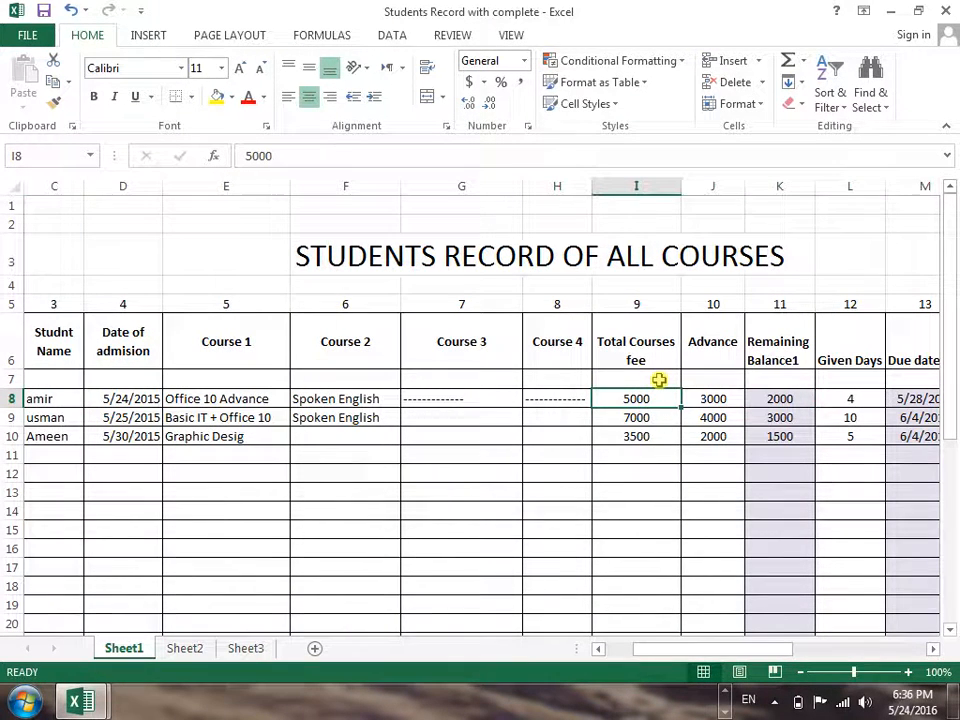
{"action": "key", "text": "shift+Down"}
{"action": "key", "text": "shift+Down"}
{"action": "key", "text": "shift+Right"}
{"action": "key", "text": "shift+Right"}
{"action": "key", "text": "shift+Right"}
{"action": "key", "text": "shift+Right"}
{"action": "key", "text": "shift+Right"}
{"action": "key", "text": "shift+Right"}
{"action": "key", "text": "shift+Right"}
{"action": "key", "text": "shift+Right"}
{"action": "key", "text": "shift+Right"}
{"action": "key", "text": "shift+Right"}
{"action": "key", "text": "shift+Right"}
{"action": "key", "text": "shift+Right"}
{"action": "key", "text": "shift+Right"}
{"action": "key", "text": "shift+Right"}
{"action": "key", "text": "shift+Right"}
{"action": "key", "text": "shift+Left"}
{"action": "key", "text": "shift+Left"}
{"action": "key", "text": "Delete"}
{"action": "key", "text": "Left"}
{"action": "key", "text": "Left"}
{"action": "key", "text": "Left"}
{"action": "key", "text": "Right"}
{"action": "key", "text": "Right"}
{"action": "key", "text": "Right"}
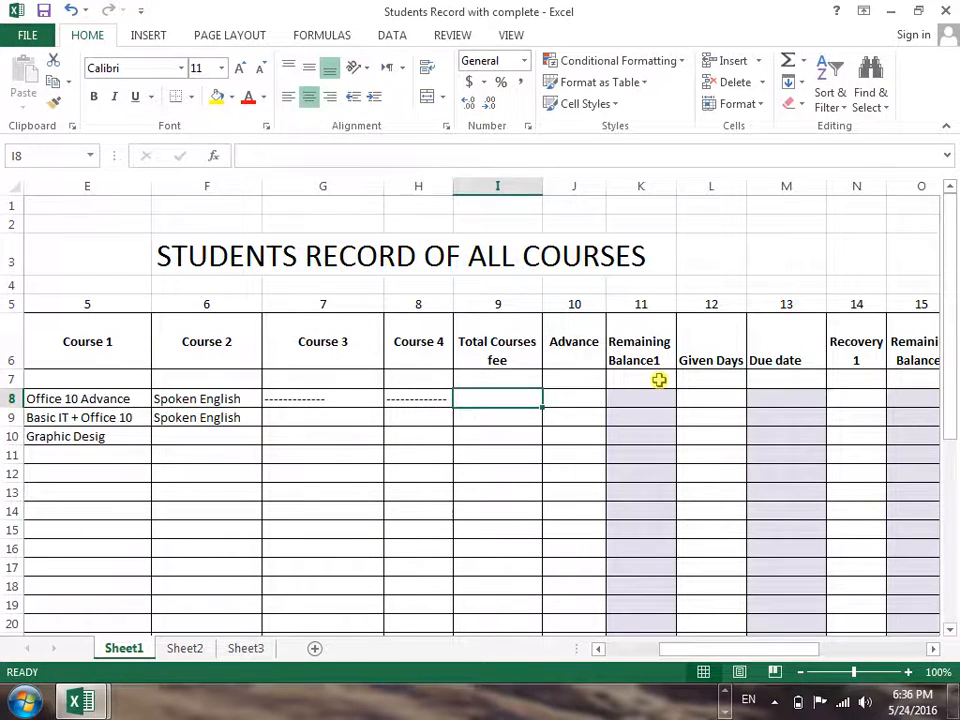
{"action": "key", "text": "Left"}
{"action": "key", "text": "Left"}
{"action": "key", "text": "Left"}
{"action": "key", "text": "Left"}
{"action": "key", "text": "Left"}
{"action": "key", "text": "Left"}
{"action": "key", "text": "Left"}
{"action": "key", "text": "Left"}
{"action": "key", "text": "Right"}
{"action": "key", "text": "Right"}
{"action": "key", "text": "Right"}
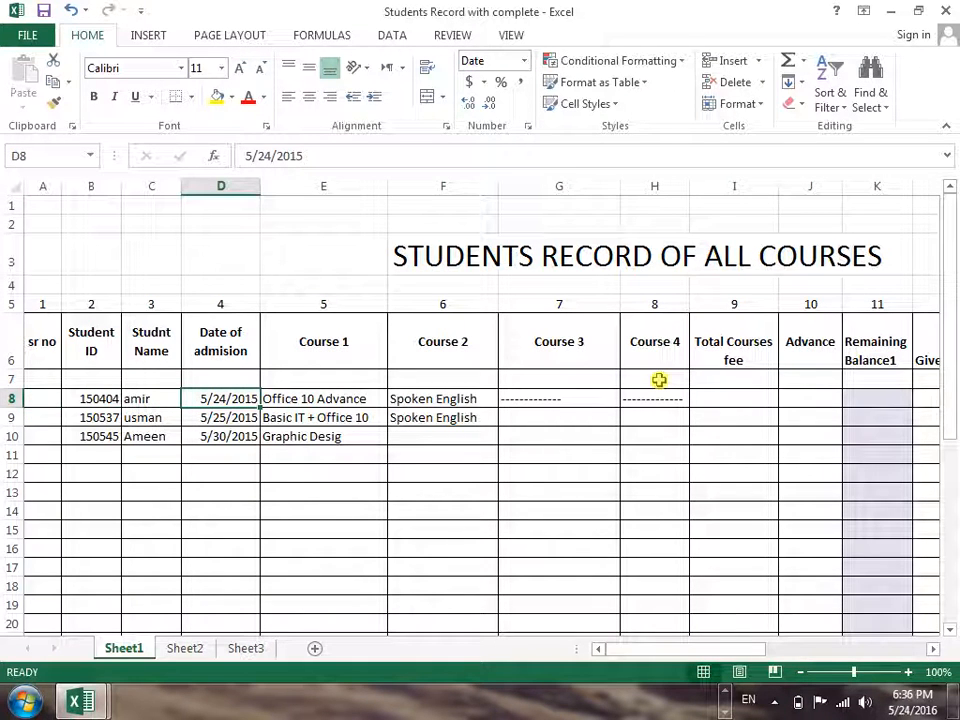
Review row 8's Date of admission and Course 1 to Course 4 entries, ending at the Total Courses fee cell
{"action": "key", "text": "Down"}
{"action": "key", "text": "Up"}
{"action": "key", "text": "Down"}
{"action": "key", "text": "Up"}
{"action": "key", "text": "Right"}
{"action": "key", "text": "Left"}
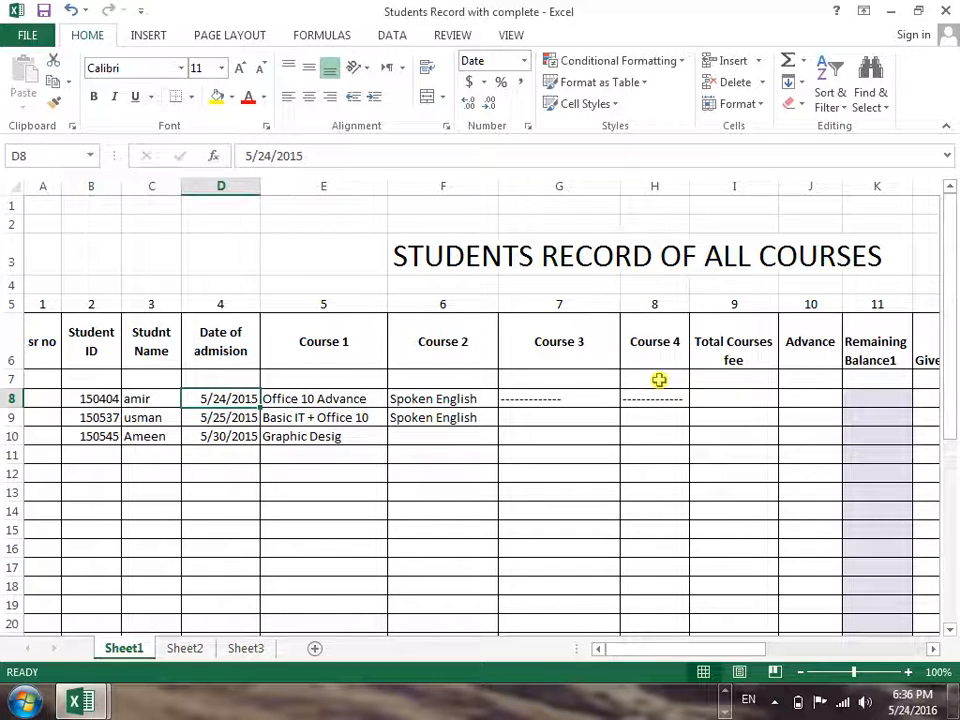
{"action": "key", "text": "Right"}
{"action": "key", "text": "Right"}
{"action": "key", "text": "Left"}
{"action": "key", "text": "Right"}
{"action": "key", "text": "Right"}
{"action": "key", "text": "Right"}
{"action": "key", "text": "Left"}
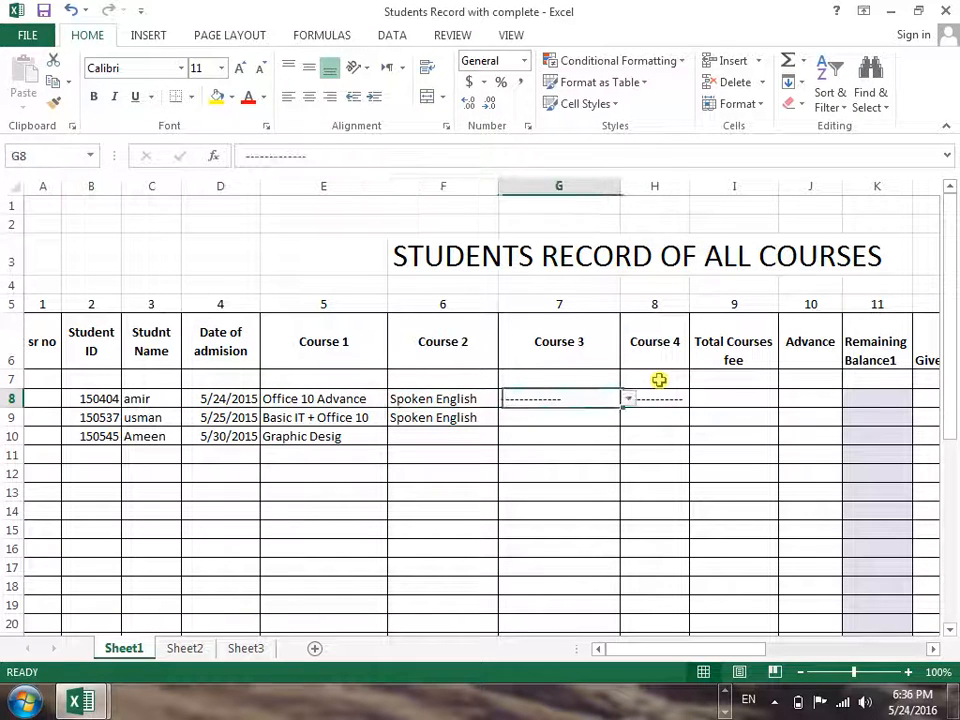
{"action": "key", "text": "Left"}
{"action": "key", "text": "Right"}
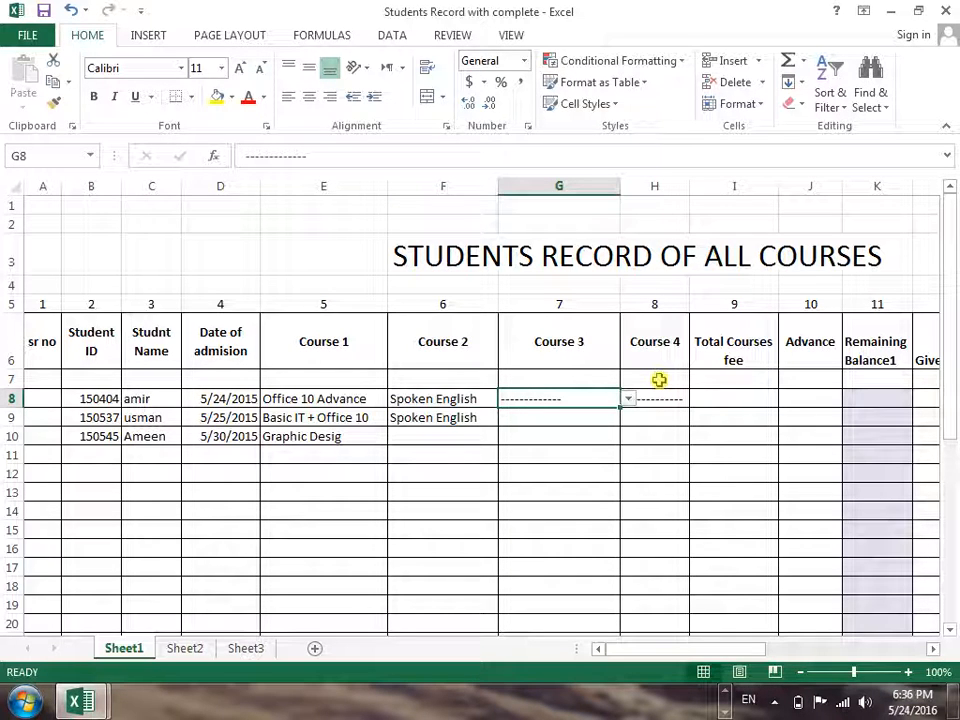
{"action": "key", "text": "Right"}
{"action": "key", "text": "Right"}
{"action": "key", "text": "Right"}
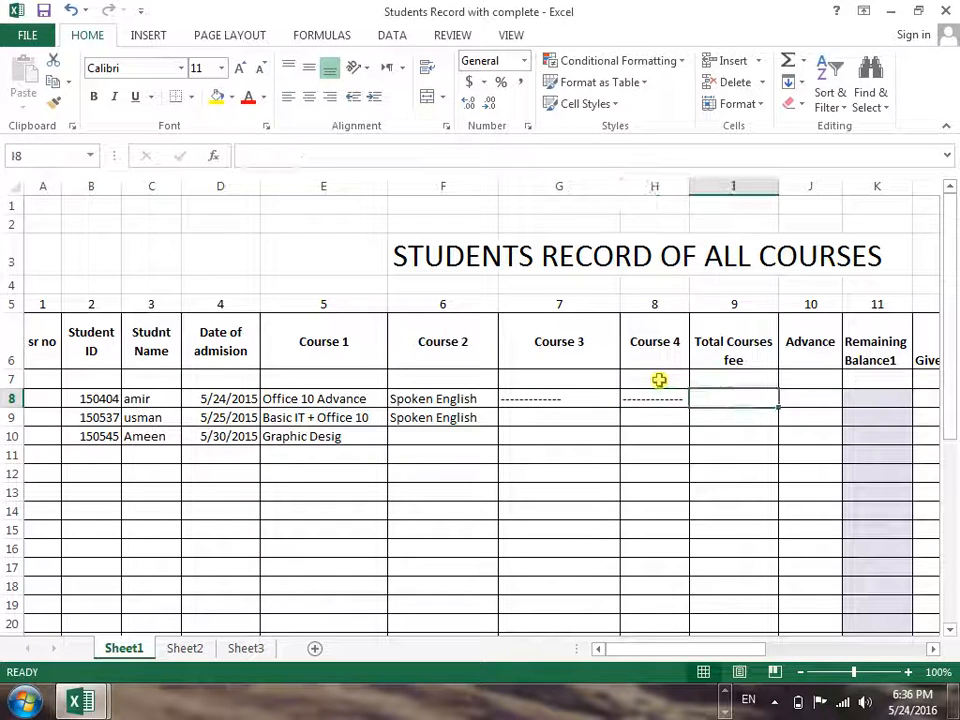
Look over row 8's Course 1 to Course 4 cells once more, working from the Total Courses fee cell
{"action": "key", "text": "Left"}
{"action": "key", "text": "Left"}
{"action": "key", "text": "Left"}
{"action": "key", "text": "Left"}
{"action": "key", "text": "Left"}
{"action": "key", "text": "Right"}
{"action": "key", "text": "Right"}
{"action": "key", "text": "Right"}
{"action": "key", "text": "Right"}
{"action": "key", "text": "Right"}
{"action": "key", "text": "Right"}
{"action": "key", "text": "Left"}
{"action": "key", "text": "Left"}
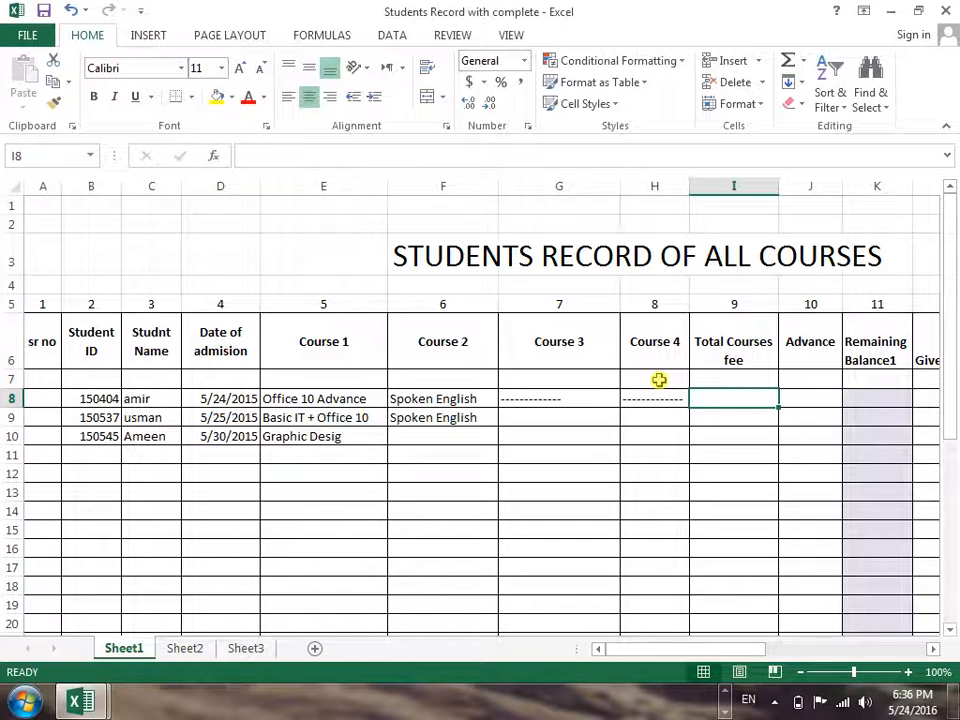
Enter the Total Courses fee for each student: 5000 in row 8, 5000 in row 9 and 4000 in row 10
{"action": "type", "text": "5000"}
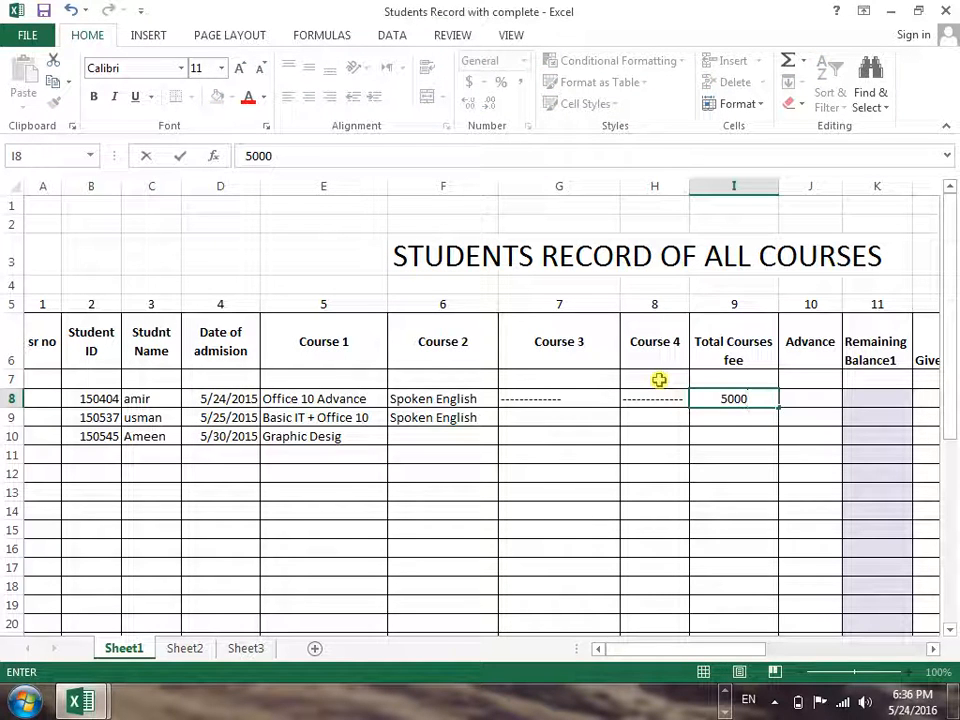
{"action": "key", "text": "Return"}
{"action": "key", "text": "Return"}
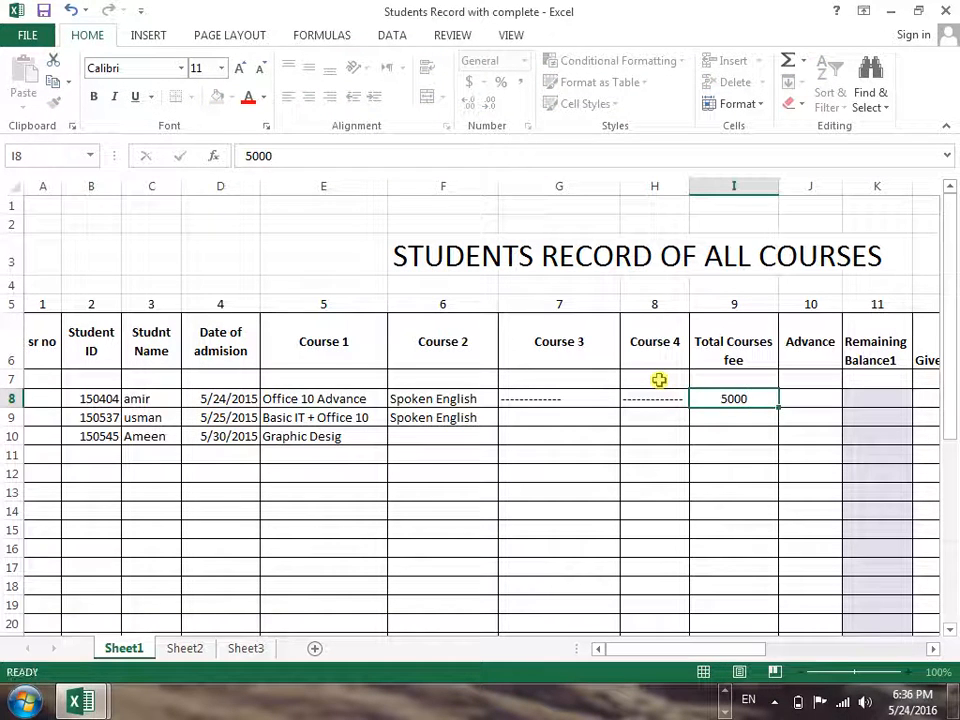
{"action": "type", "text": "4000"}
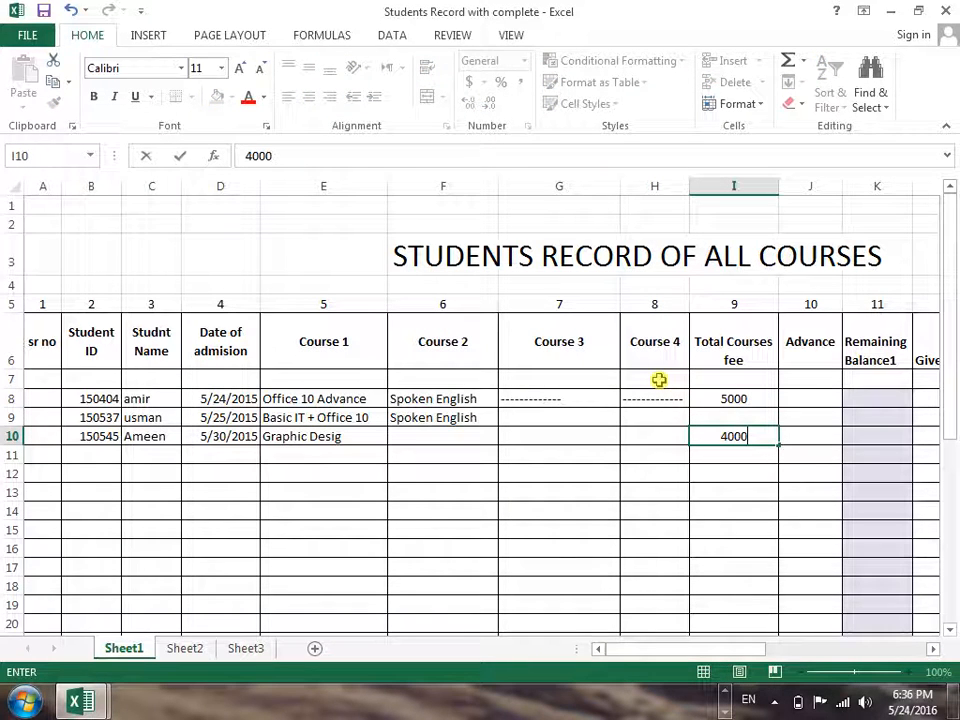
{"action": "key", "text": "Return"}
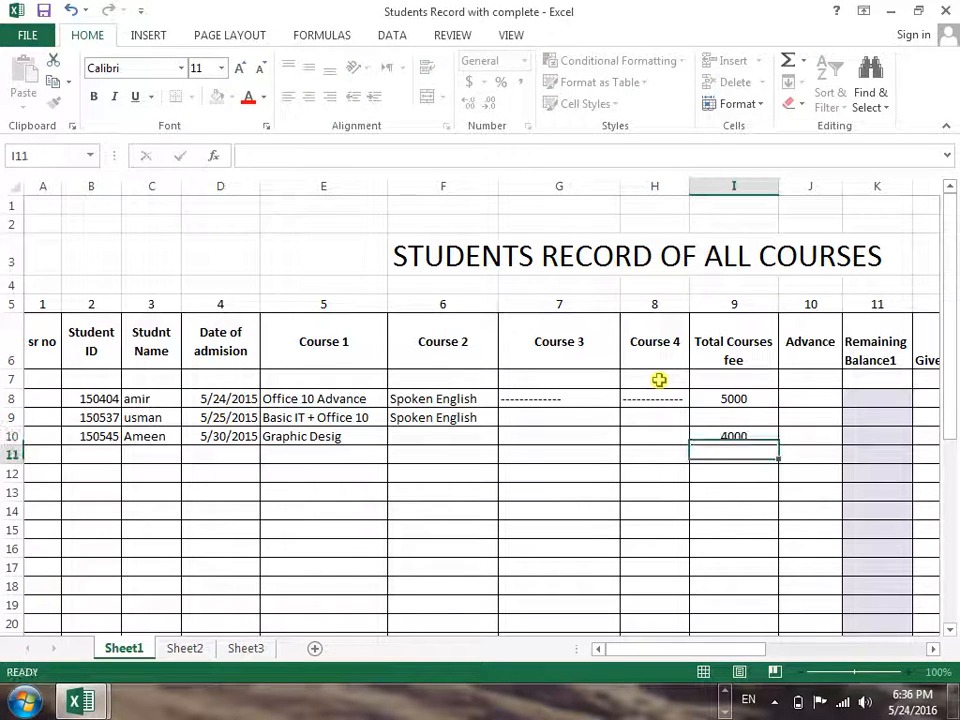
{"action": "key", "text": "Up"}
{"action": "key", "text": "Up"}
{"action": "type", "text": "5000"}
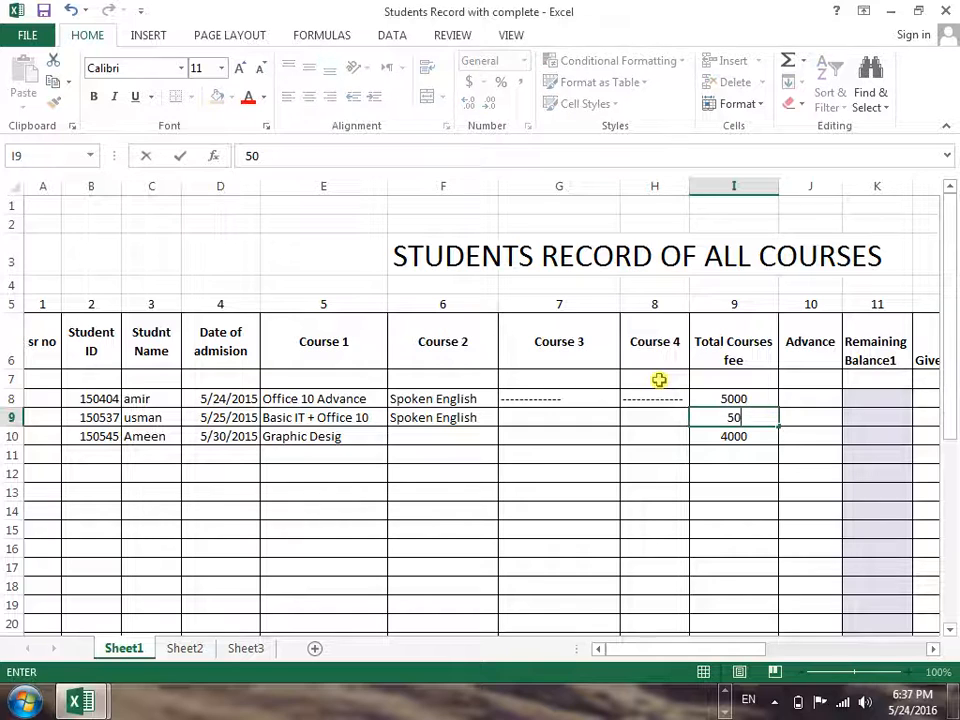
{"action": "key", "text": "ctrl+Return"}
Enter the Advance payments: 2000 in row 8, 500 in row 9 and 500 in row 10
{"action": "key", "text": "Down"}
{"action": "key", "text": "Right"}
{"action": "key", "text": "Up"}
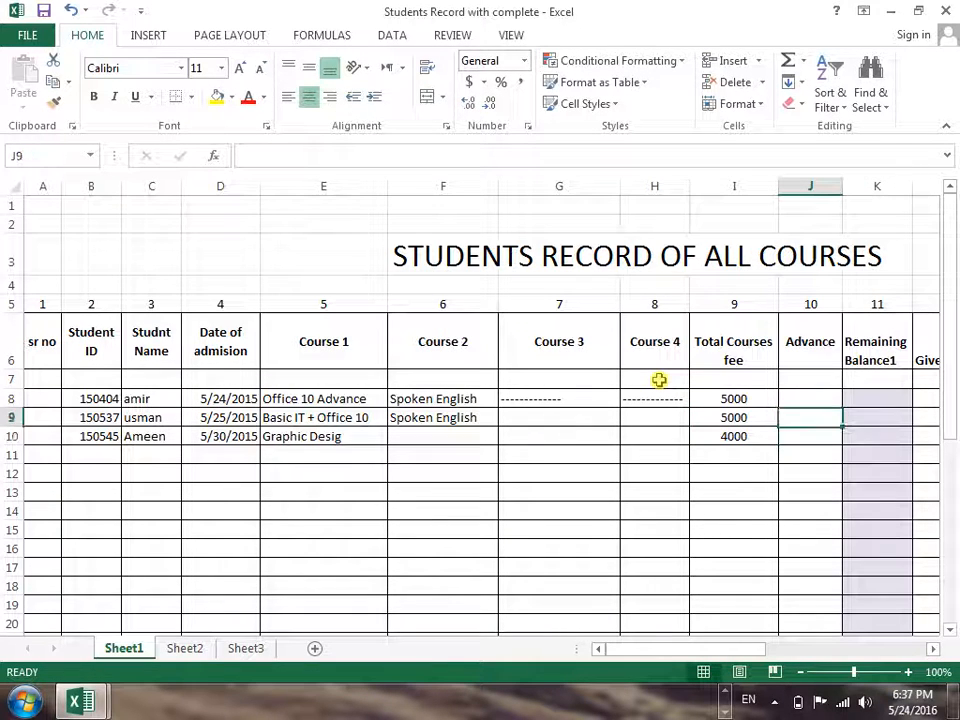
{"action": "key", "text": "Up"}
{"action": "key", "text": "Up"}
{"action": "key", "text": "Down"}
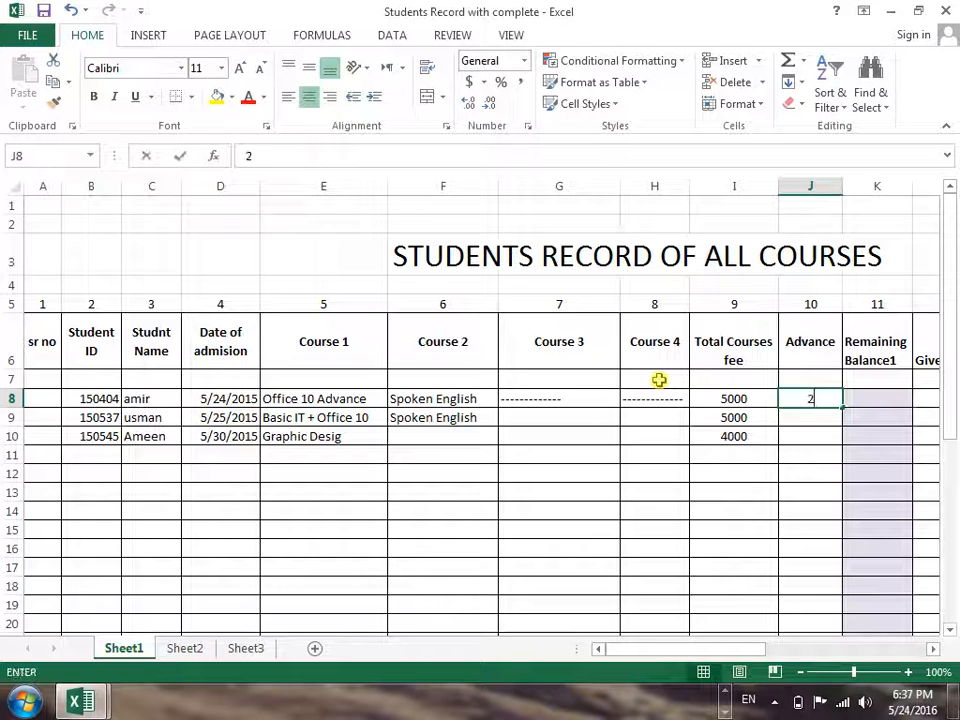
{"action": "type", "text": "2000"}
{"action": "key", "text": "Return"}
{"action": "type", "text": "500"}
{"action": "key", "text": "Return"}
{"action": "type", "text": "500"}
{"action": "key", "text": "Right"}
{"action": "key", "text": "Right"}
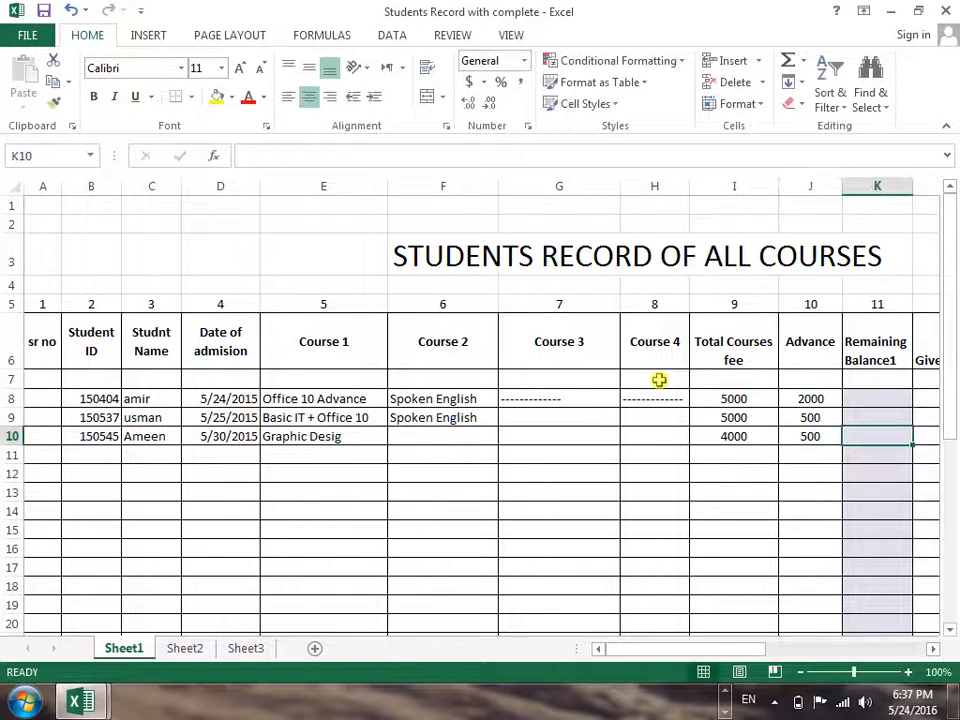
Calculate Remaining Balance1 in K8 with =I8-J8 and fill the formula down to row 10
{"action": "key", "text": "Up"}
{"action": "key", "text": "Left"}
{"action": "key", "text": "Up"}
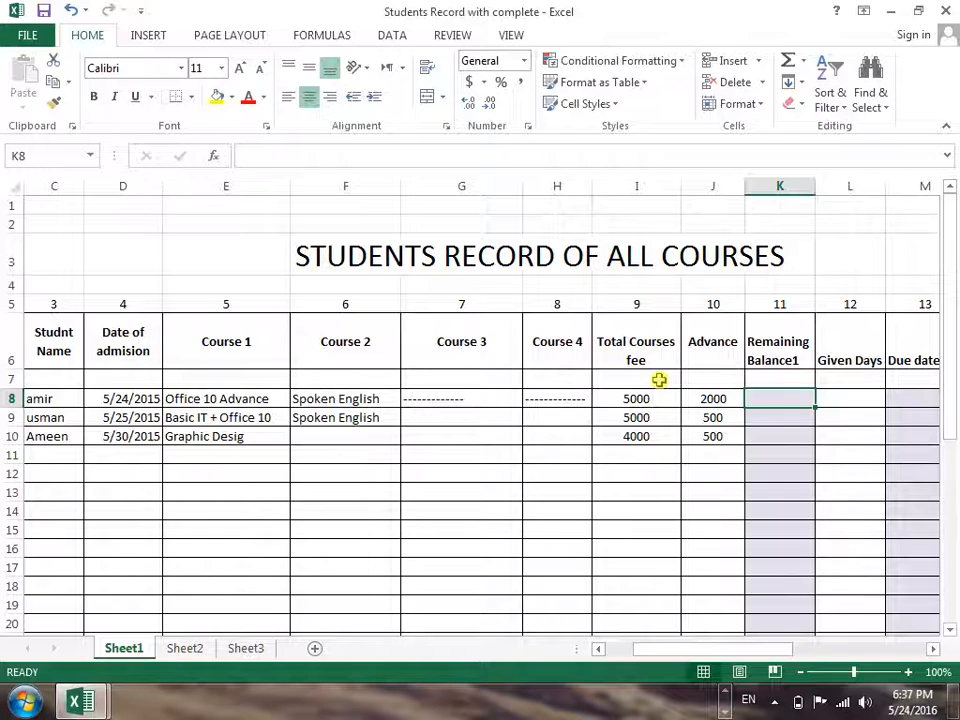
{"action": "key", "text": "Right"}
{"action": "key", "text": "Left"}
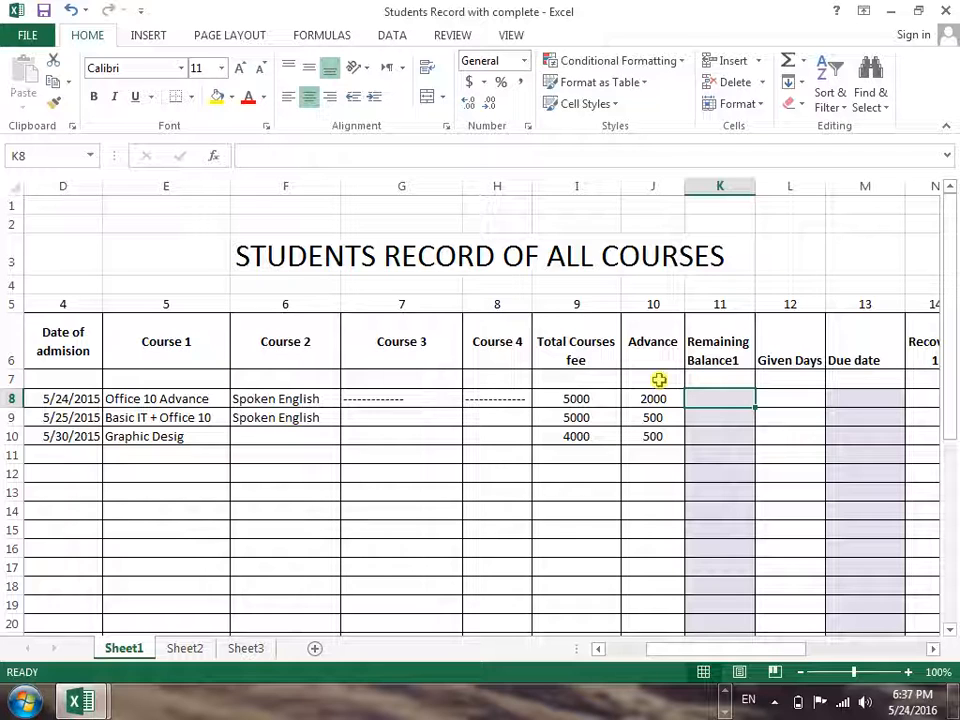
{"action": "type", "text": "="}
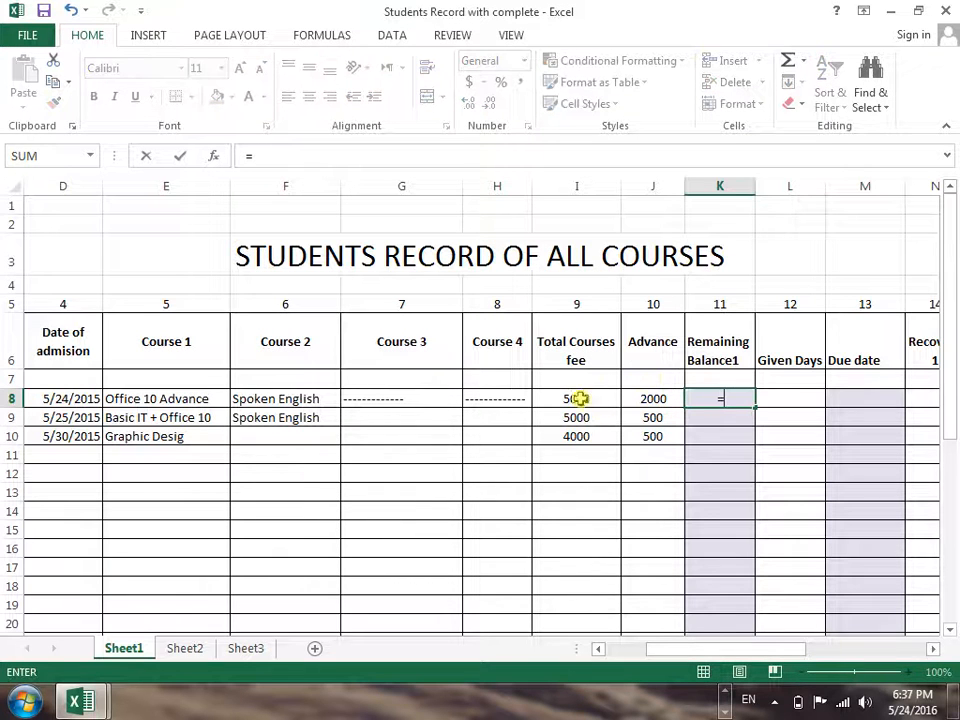
{"action": "left_click", "coordinate": [572, 398]}
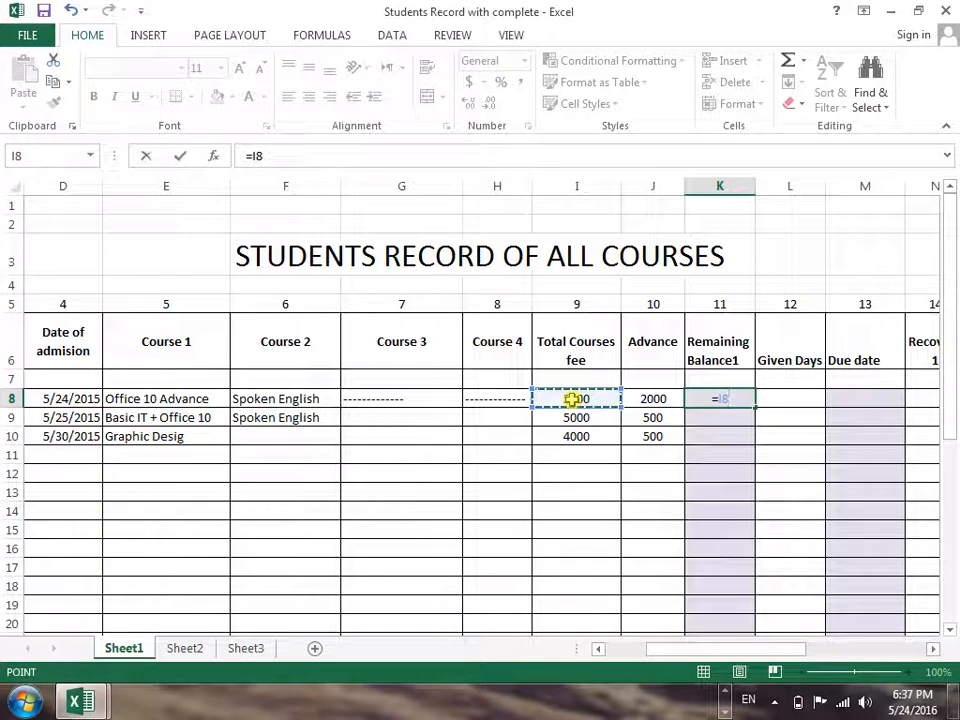
{"action": "type", "text": "-"}
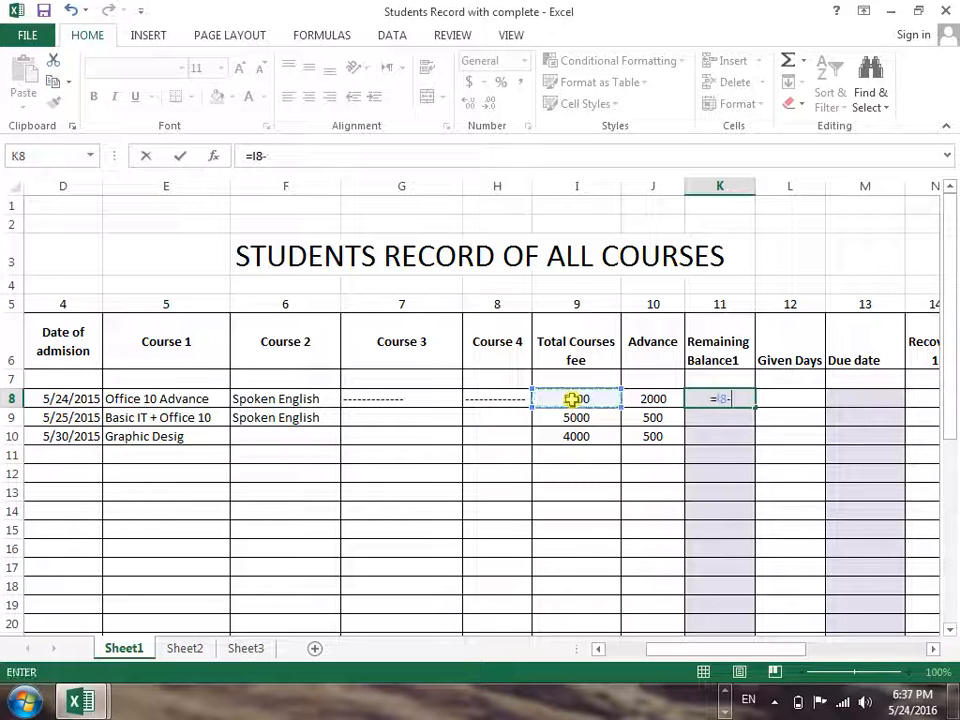
{"action": "left_click", "coordinate": [639, 399]}
{"action": "key", "text": "Return"}
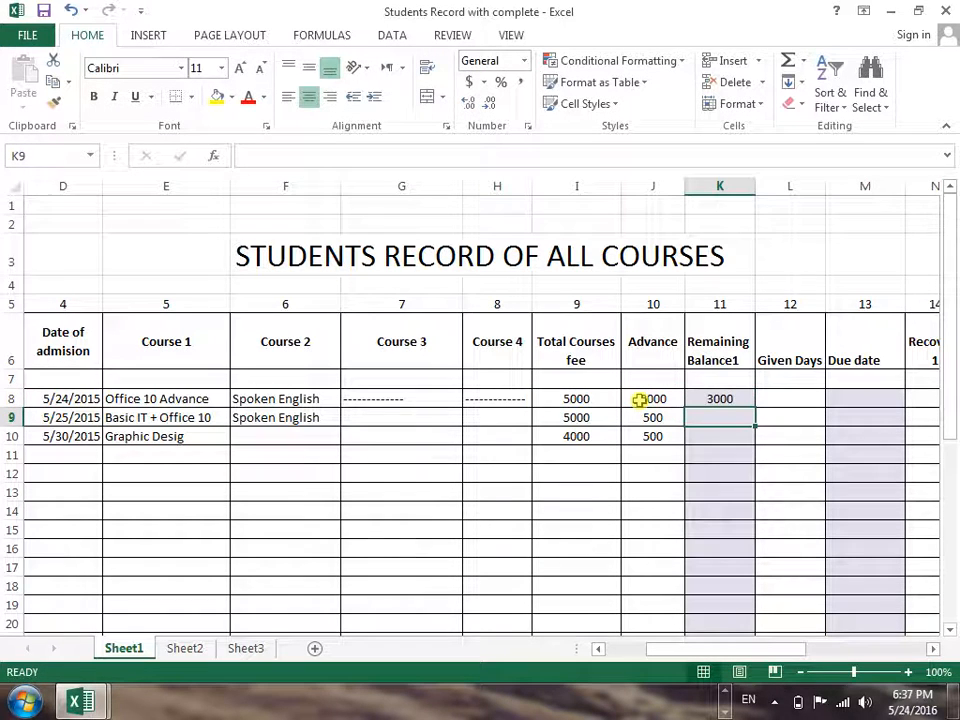
{"action": "left_click", "coordinate": [745, 396]}
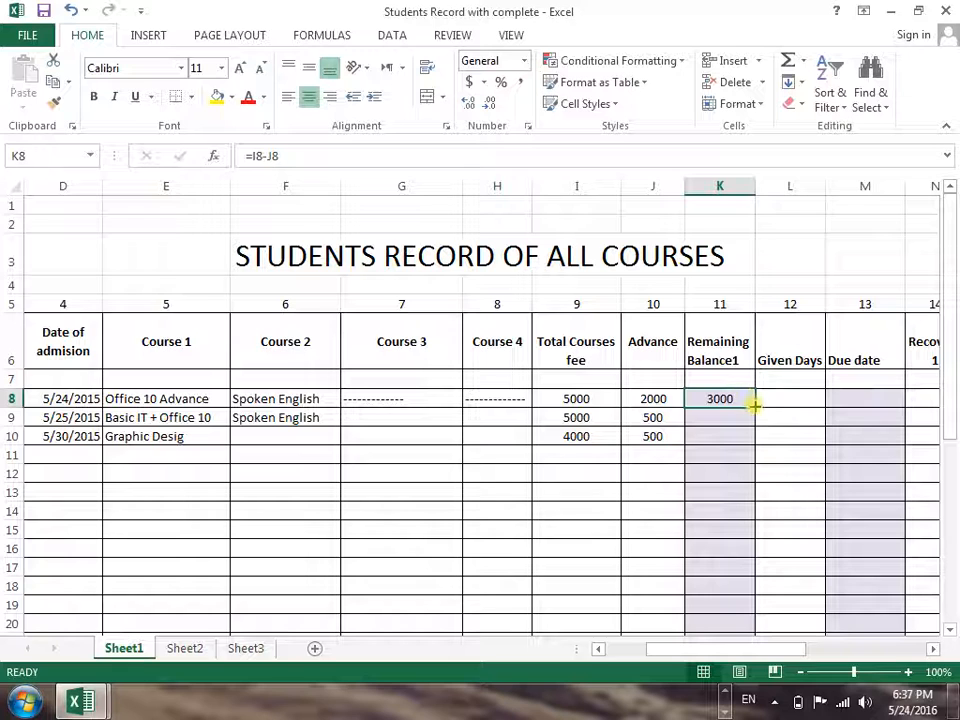
{"action": "left_click_drag", "start_coordinate": [754, 406], "coordinate": [746, 439]}
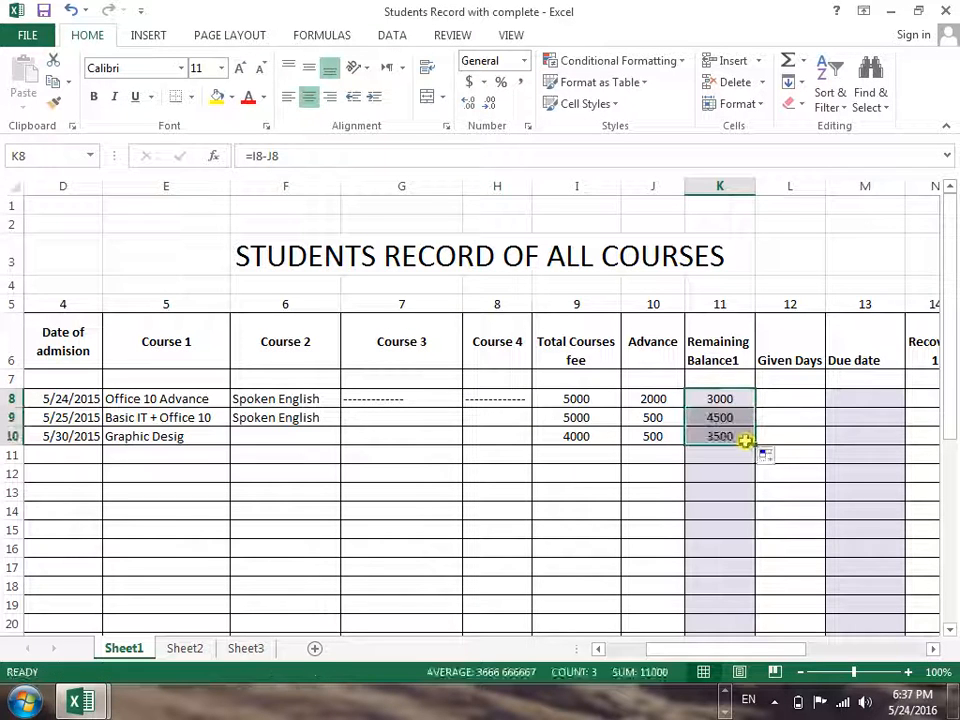
Enter the Given Days: 5 in row 8, 2 in row 9 and 6 in row 10
{"action": "left_click", "coordinate": [769, 396]}
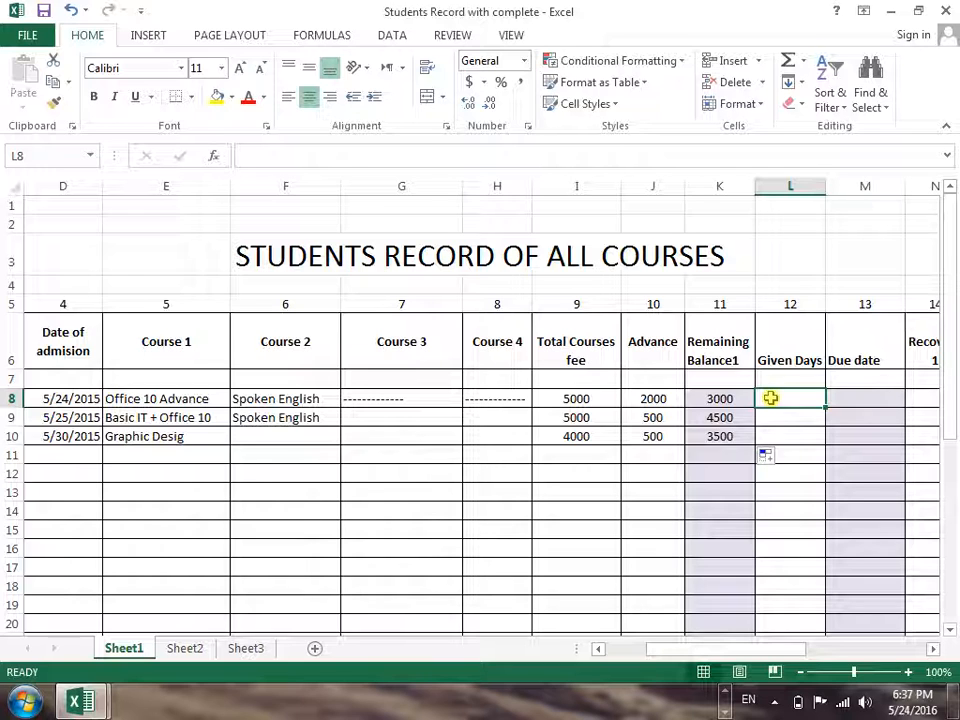
{"action": "type", "text": "5"}
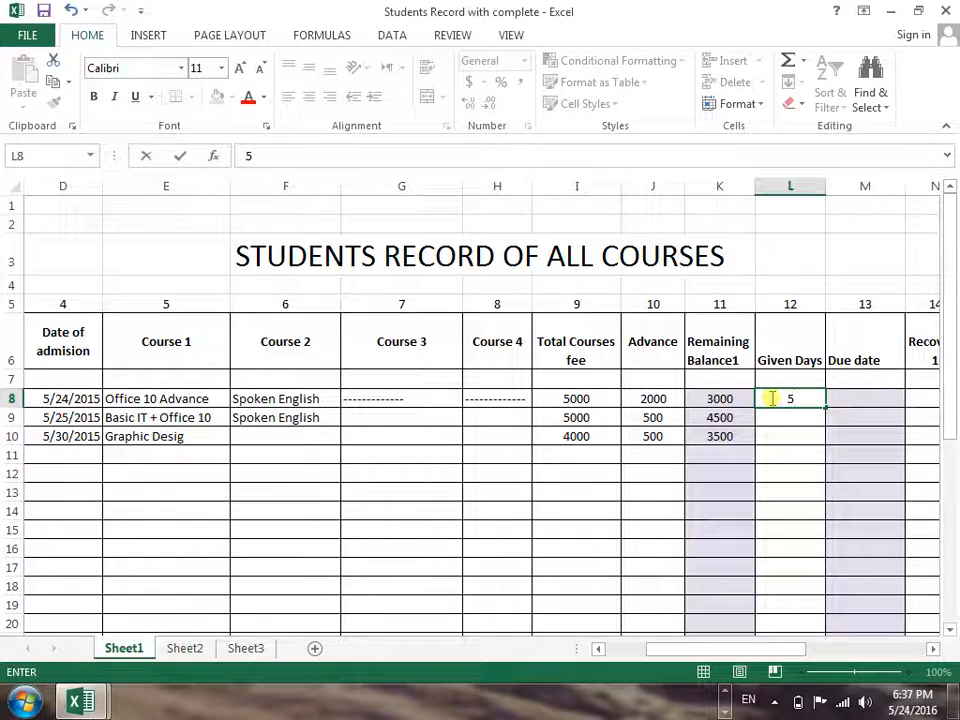
{"action": "key", "text": "Return"}
{"action": "type", "text": "2"}
{"action": "key", "text": "Return"}
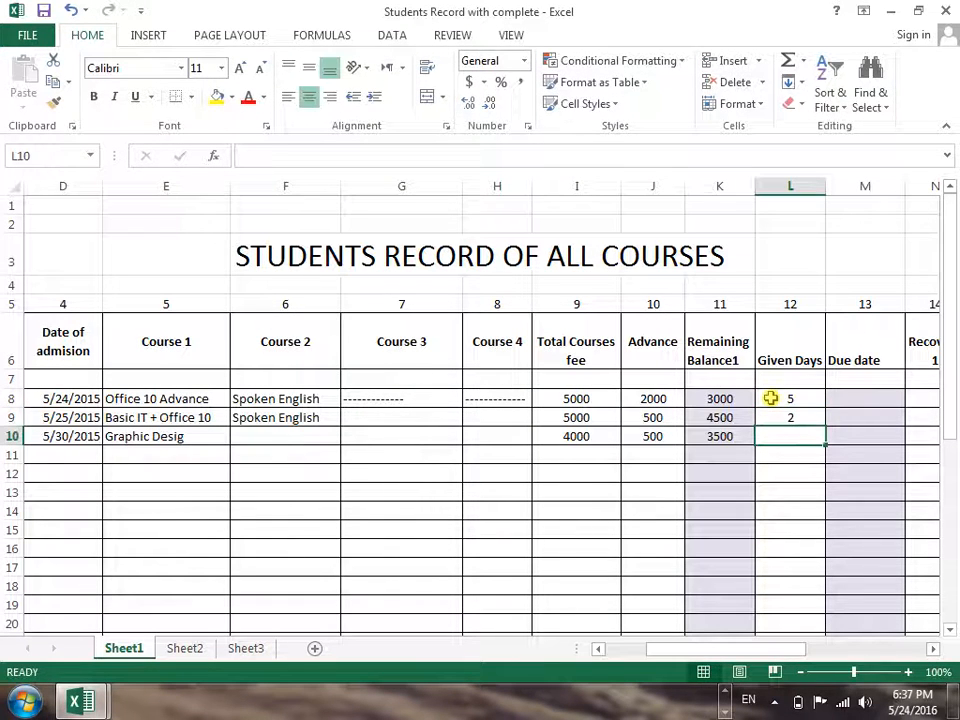
{"action": "type", "text": "6"}
{"action": "key", "text": "Tab"}
Calculate row 8's Due date in M8 by adding Given Days to the Date of admission with =D8+L8
{"action": "key", "text": "Up"}
{"action": "key", "text": "Up"}
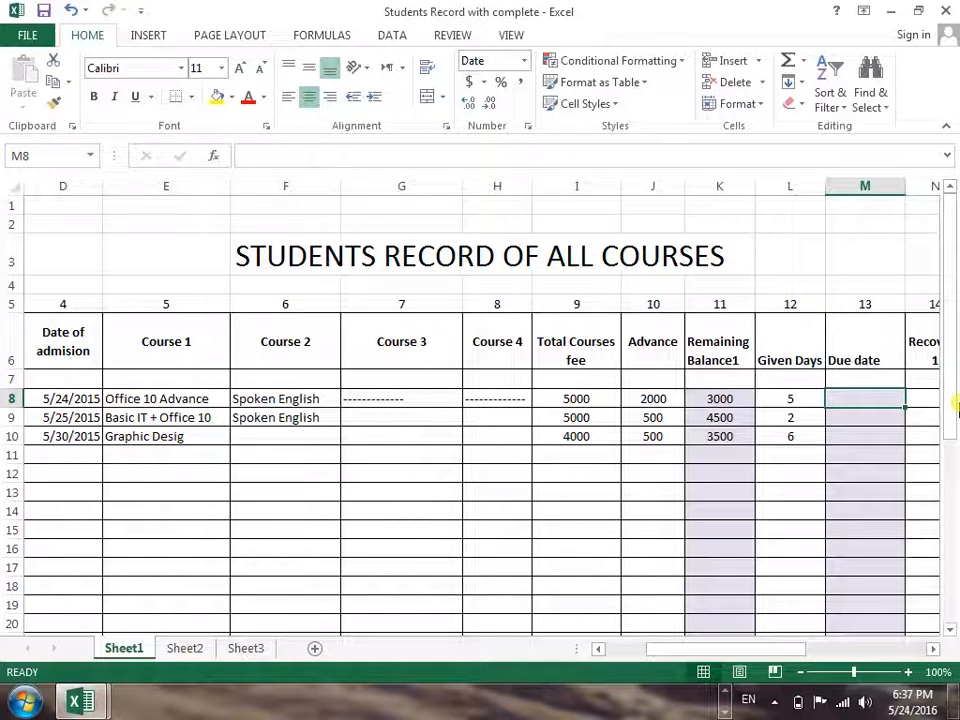
{"action": "type", "text": "="}
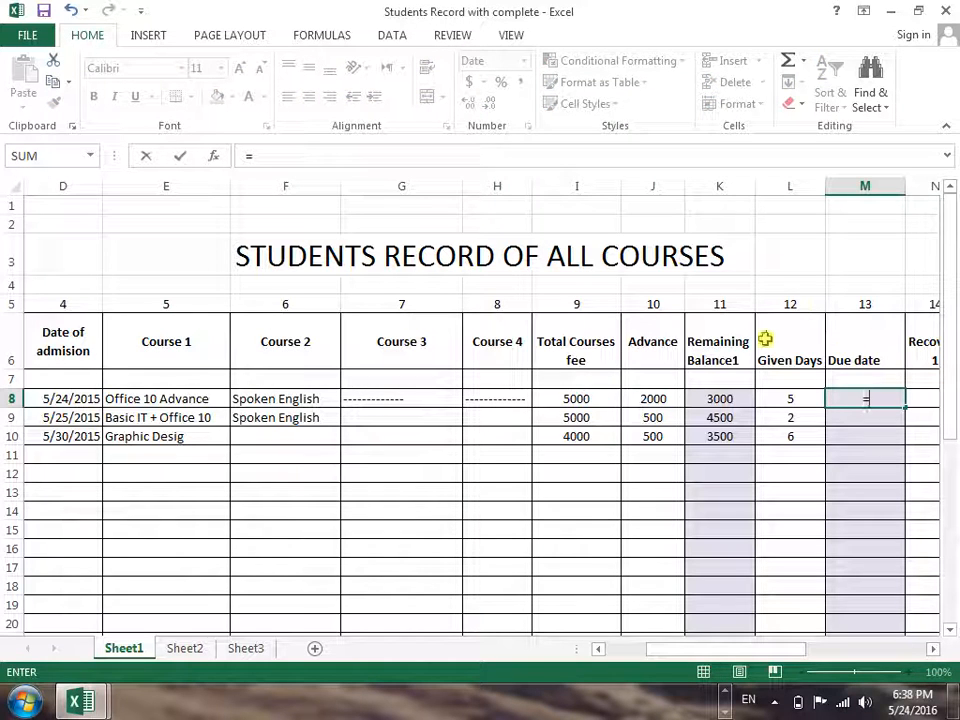
{"action": "left_click", "coordinate": [90, 400]}
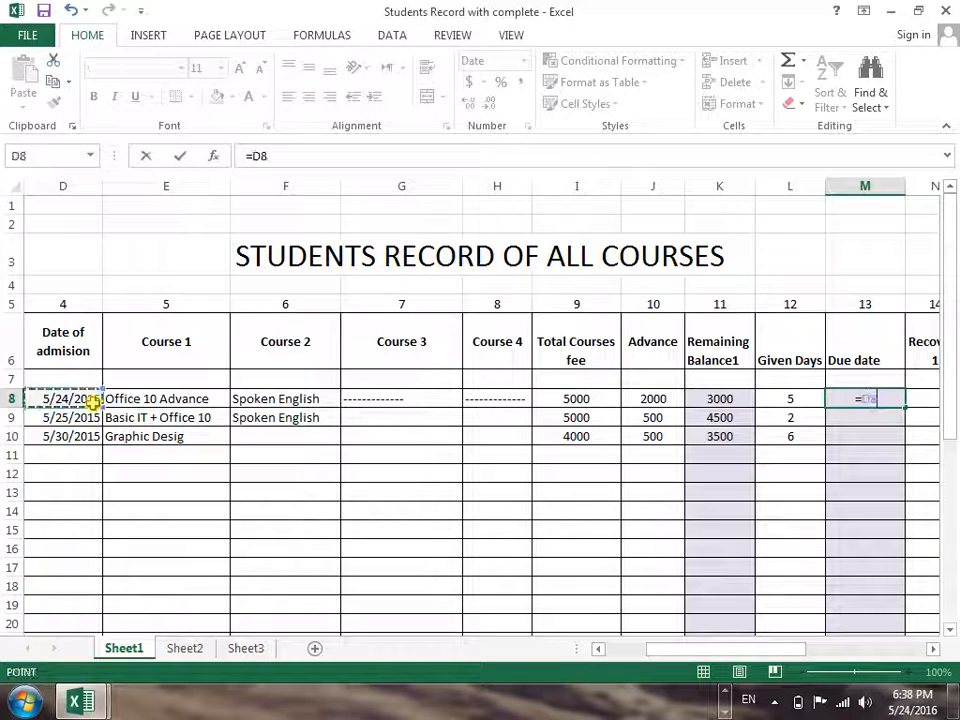
{"action": "type", "text": "+"}
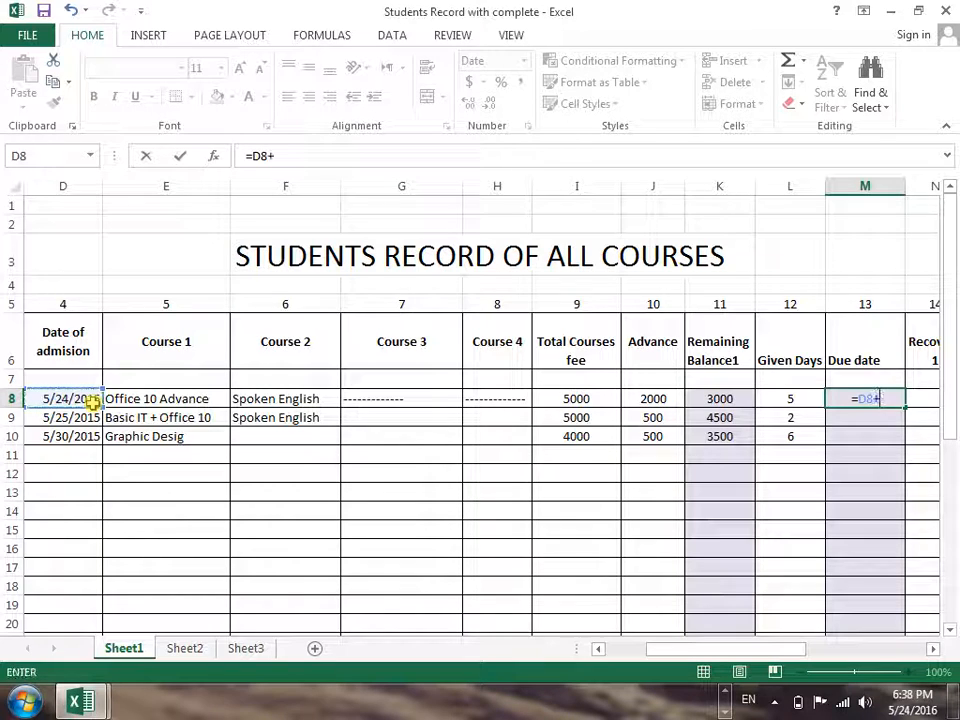
{"action": "left_click", "coordinate": [784, 396]}
{"action": "key", "text": "Return"}
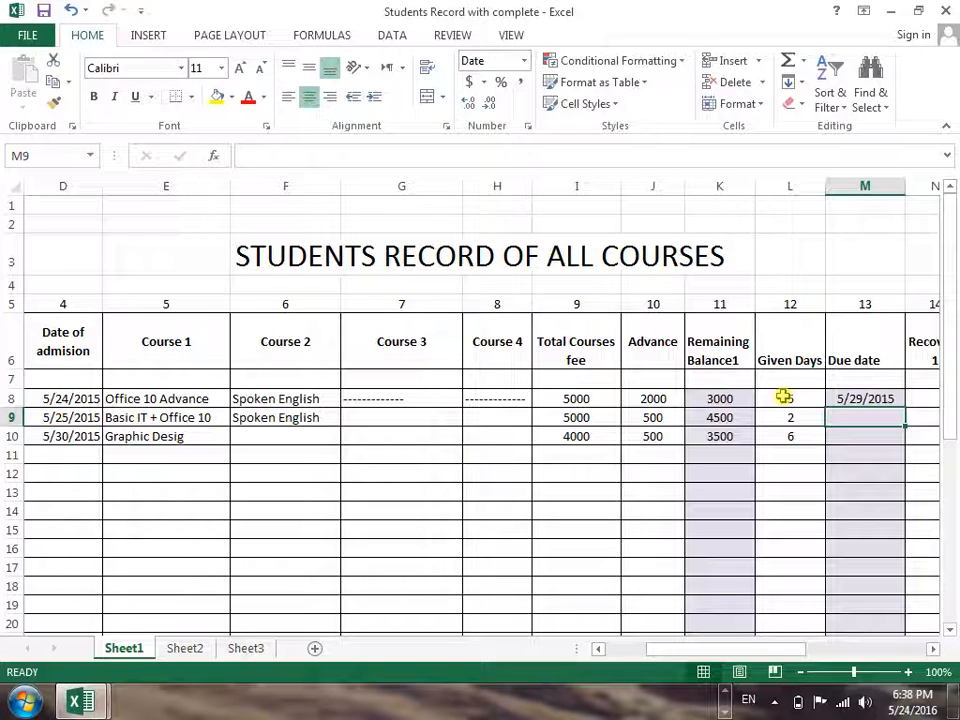
Change the Date of admission in row 8 to 5/24/2016
{"action": "left_click", "coordinate": [90, 398]}
{"action": "double_click", "coordinate": [90, 398]}
{"action": "key", "text": "BackSpace"}
{"action": "type", "text": "6"}
{"action": "key", "text": "Return"}
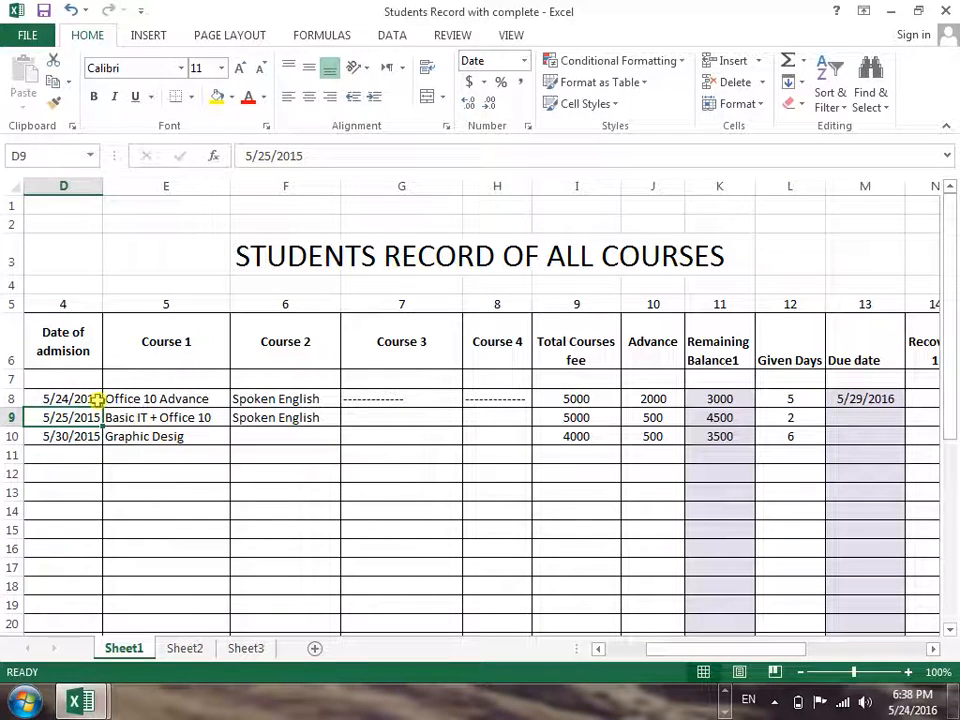
Change the admission dates to 5/25/2016 in row 9 and 5/30/2016 in row 10
{"action": "left_click", "coordinate": [90, 399]}
{"action": "left_click", "coordinate": [88, 418]}
{"action": "double_click", "coordinate": [95, 417]}
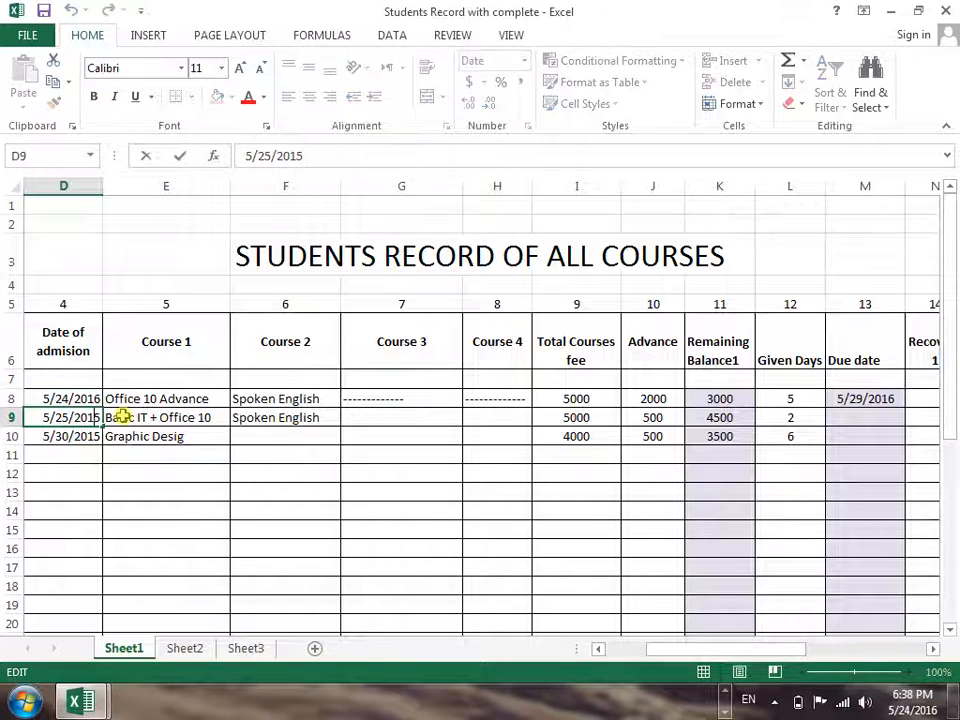
{"action": "key", "text": "BackSpace"}
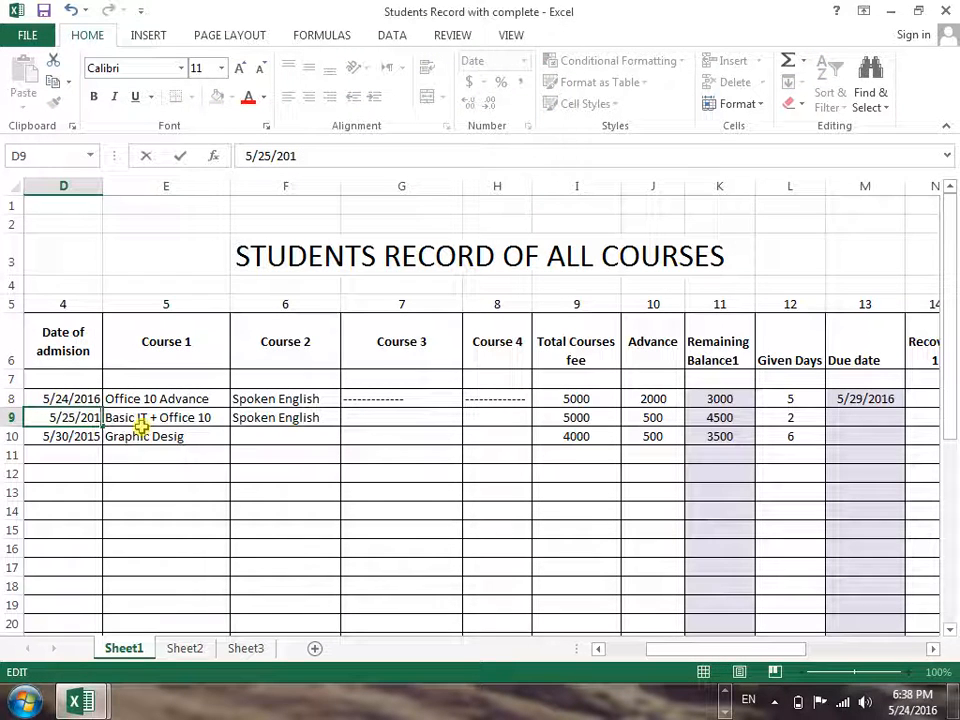
{"action": "type", "text": "6"}
{"action": "key", "text": "Return"}
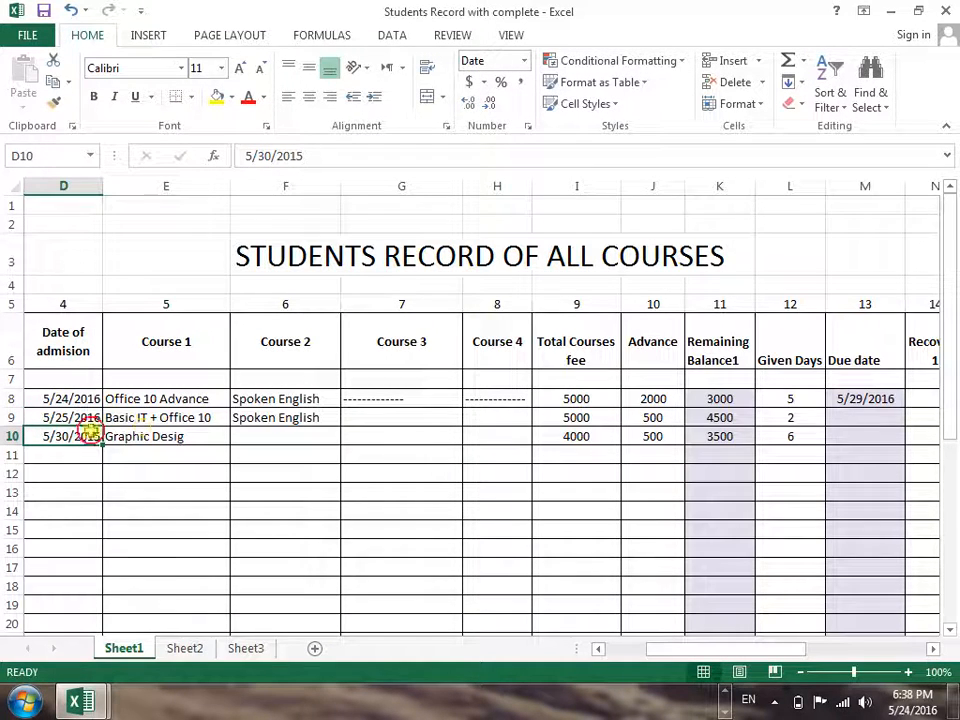
{"action": "double_click", "coordinate": [90, 434]}
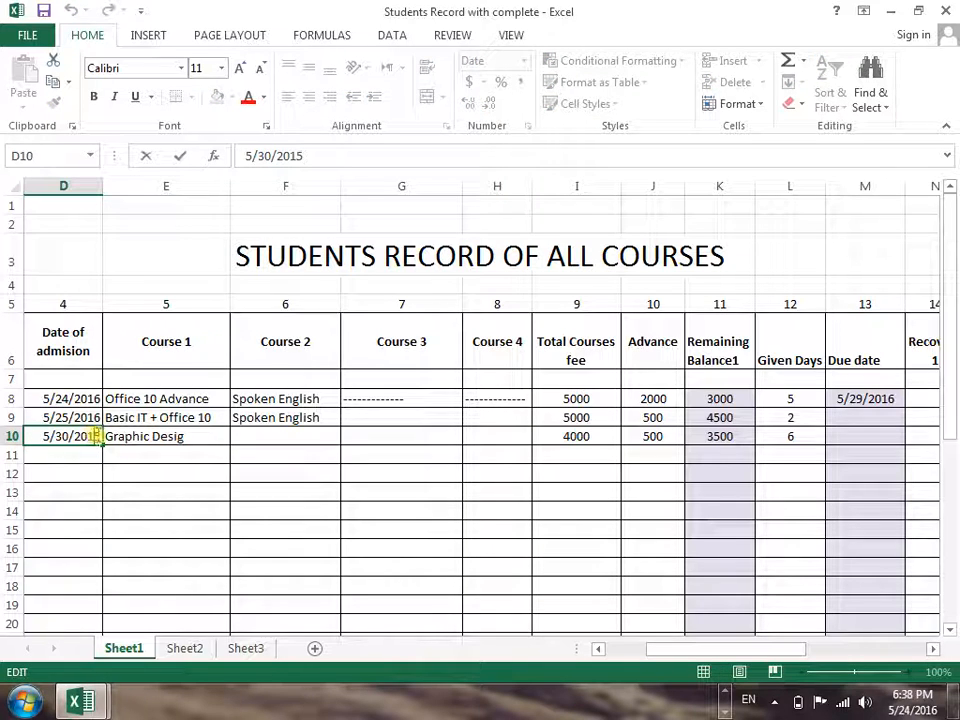
{"action": "key", "text": "BackSpace"}
{"action": "type", "text": "6"}
{"action": "key", "text": "Return"}
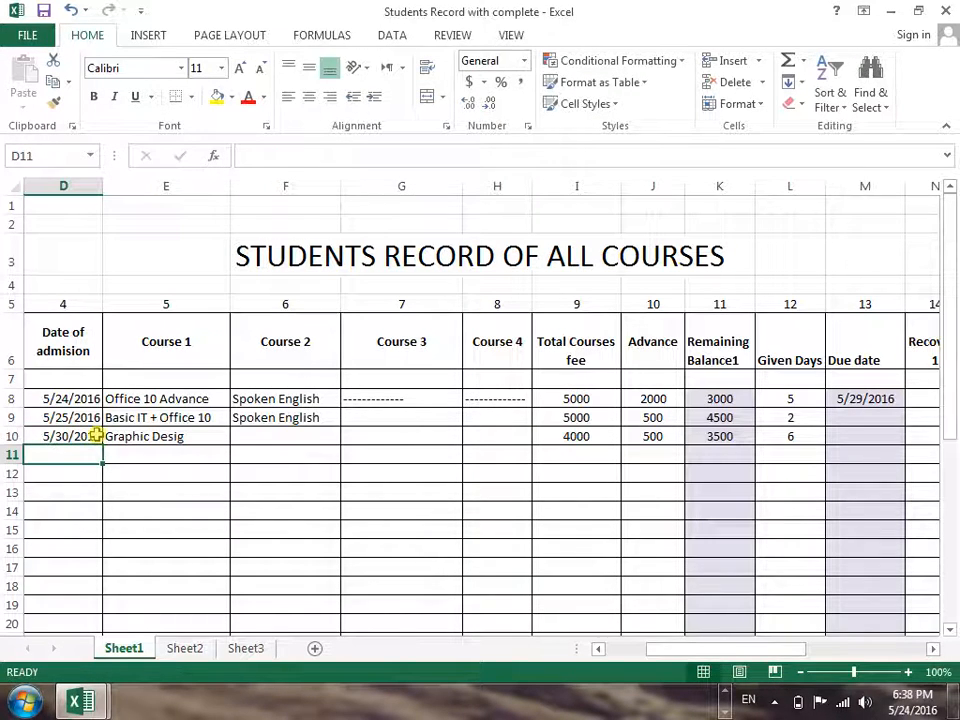
Fill the Due date formula from M8 down to row 10
{"action": "left_click", "coordinate": [860, 402]}
{"action": "left_click_drag", "start_coordinate": [901, 407], "coordinate": [895, 438]}
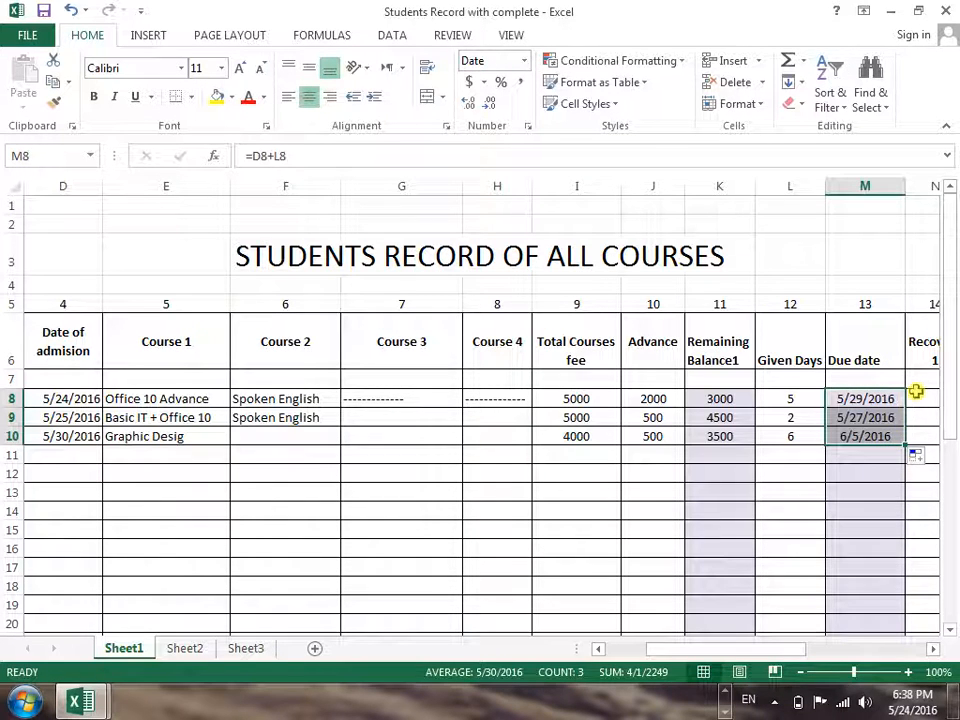
Enter 1000 as the Recovery 1 payment in row 8
{"action": "left_click", "coordinate": [916, 392]}
{"action": "key", "text": "Right"}
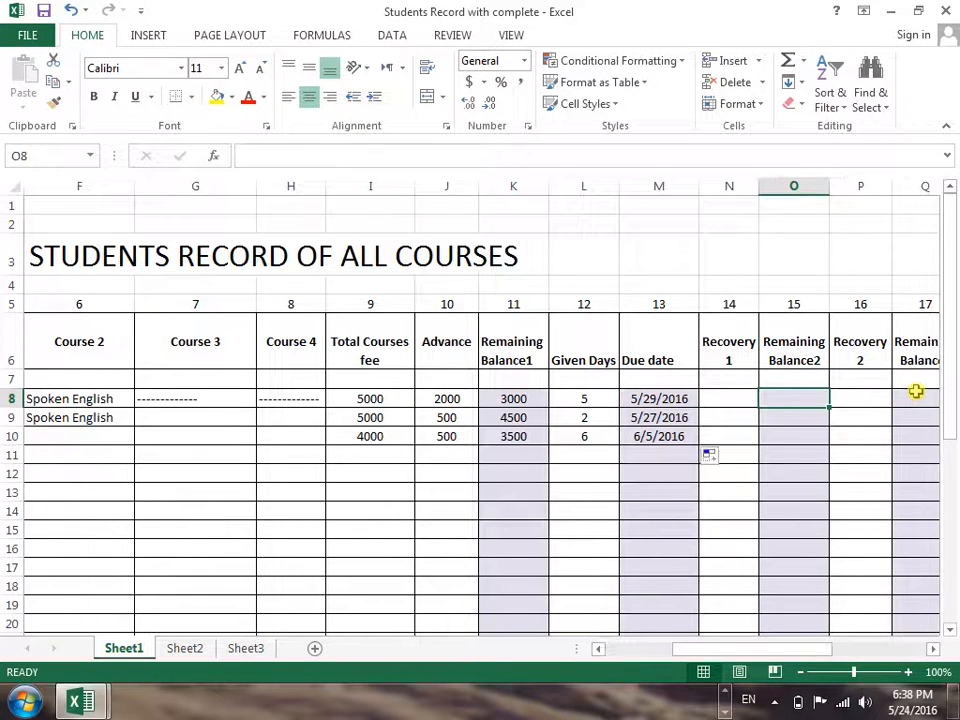
{"action": "key", "text": "Left"}
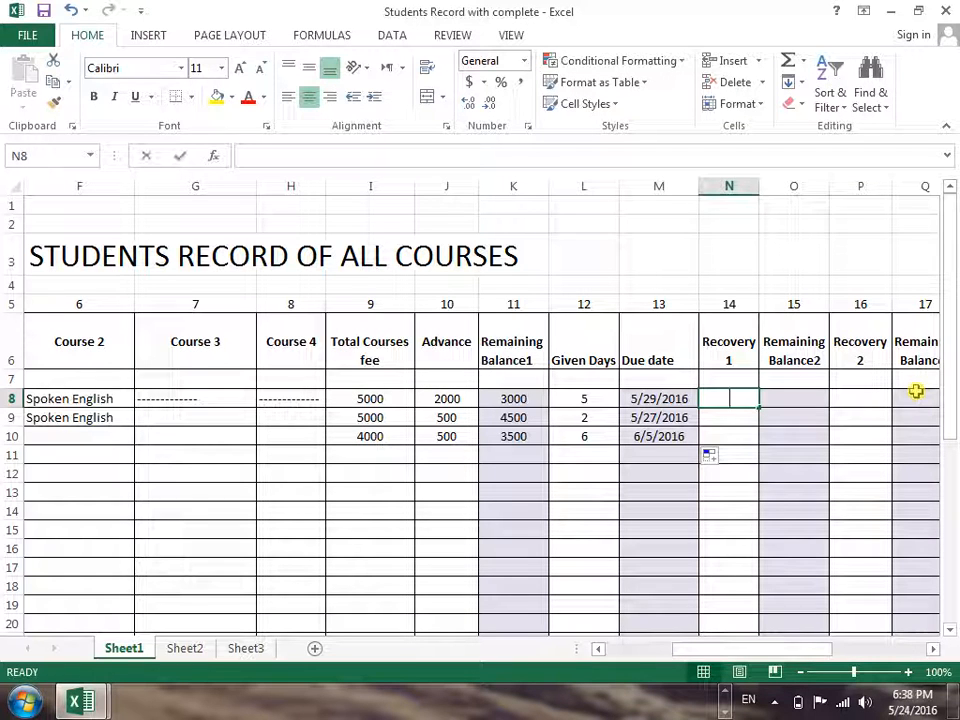
{"action": "type", "text": "1000"}
{"action": "key", "text": "Return"}
{"action": "key", "text": "Up"}
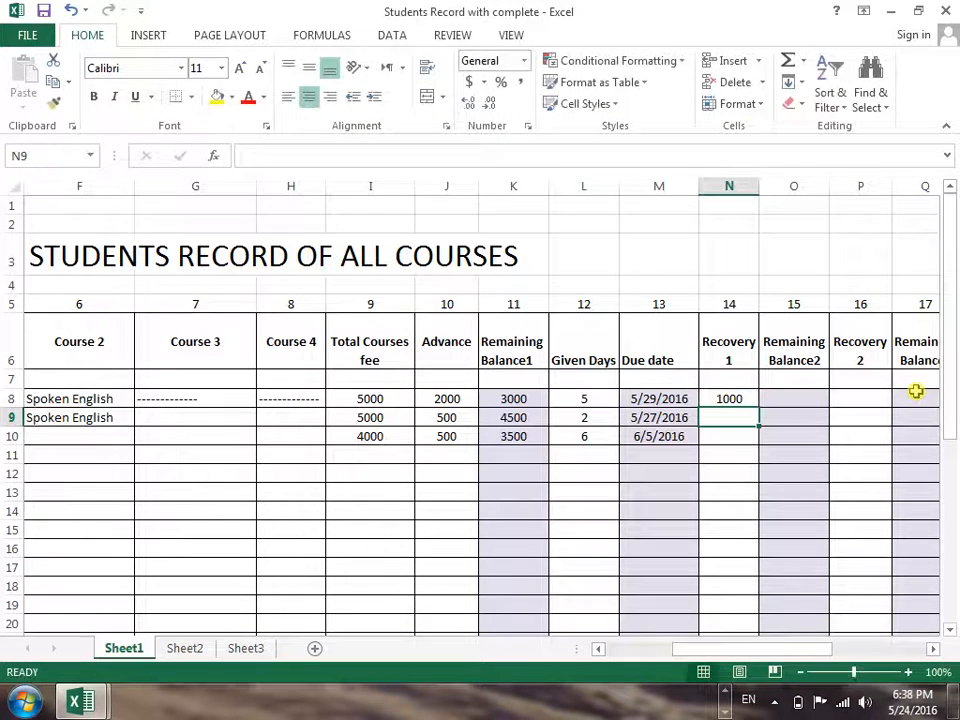
Calculate Remaining Balance2 for row 8 in O8 with the formula =K8-N8
{"action": "key", "text": "Right"}
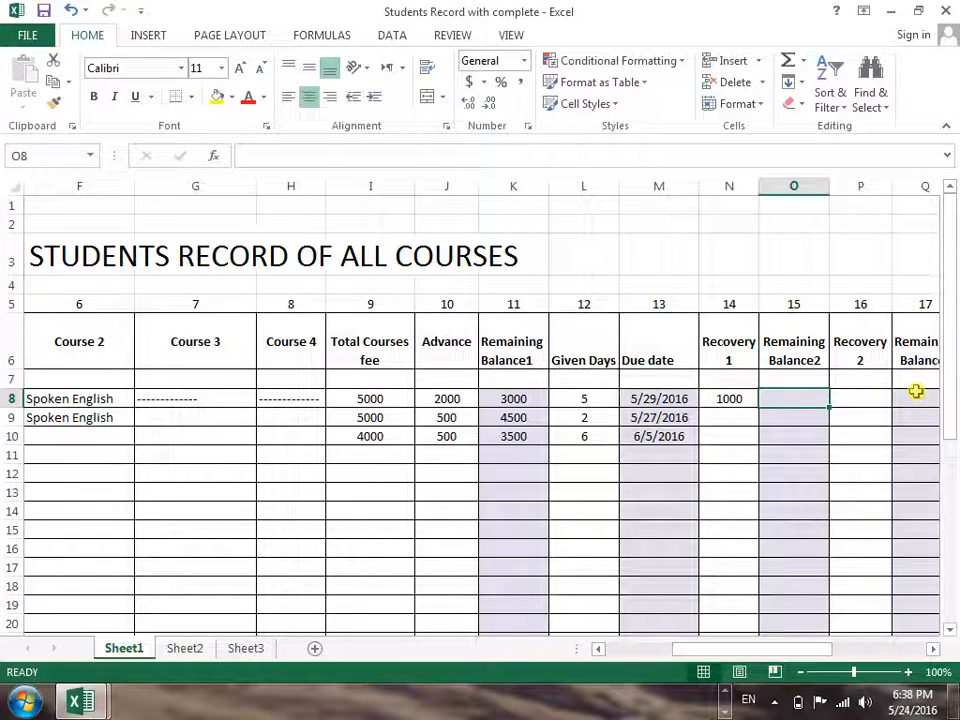
{"action": "type", "text": "="}
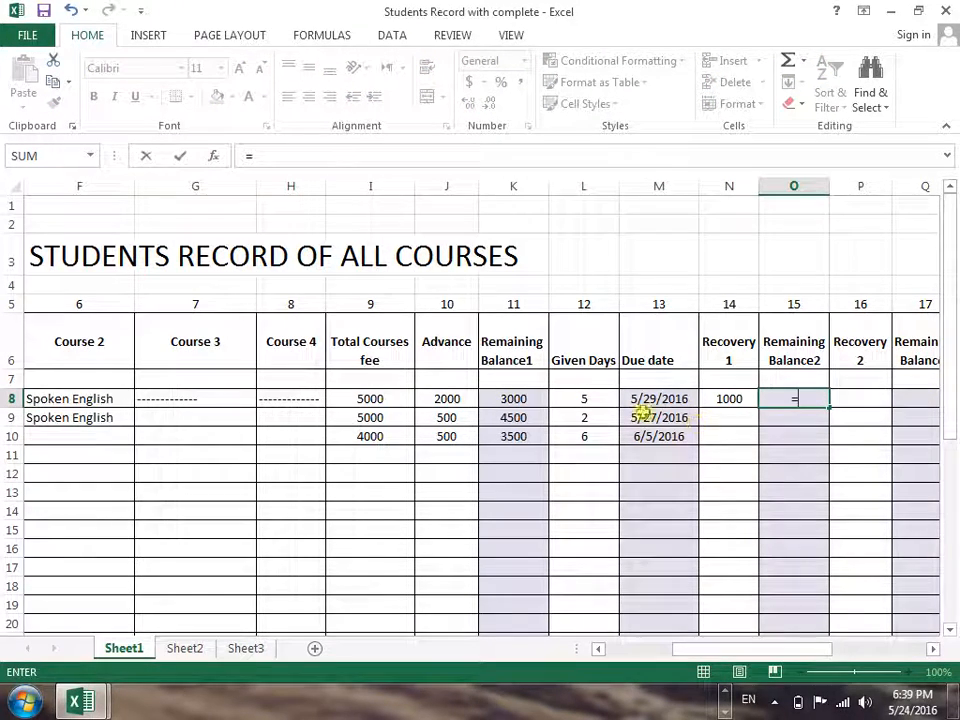
{"action": "left_click", "coordinate": [517, 400]}
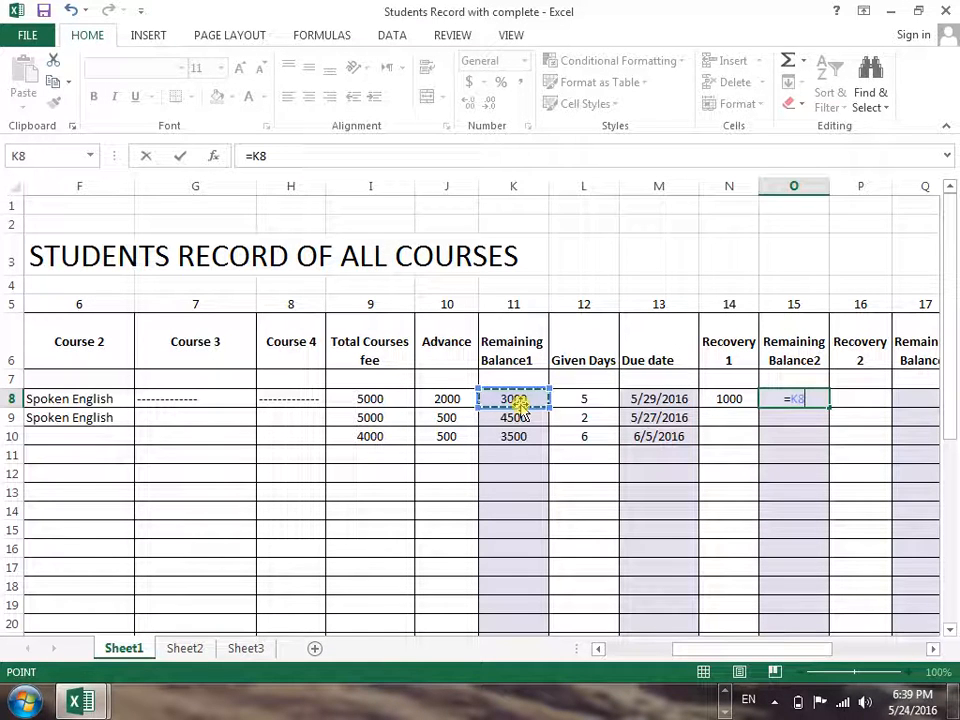
{"action": "type", "text": "-"}
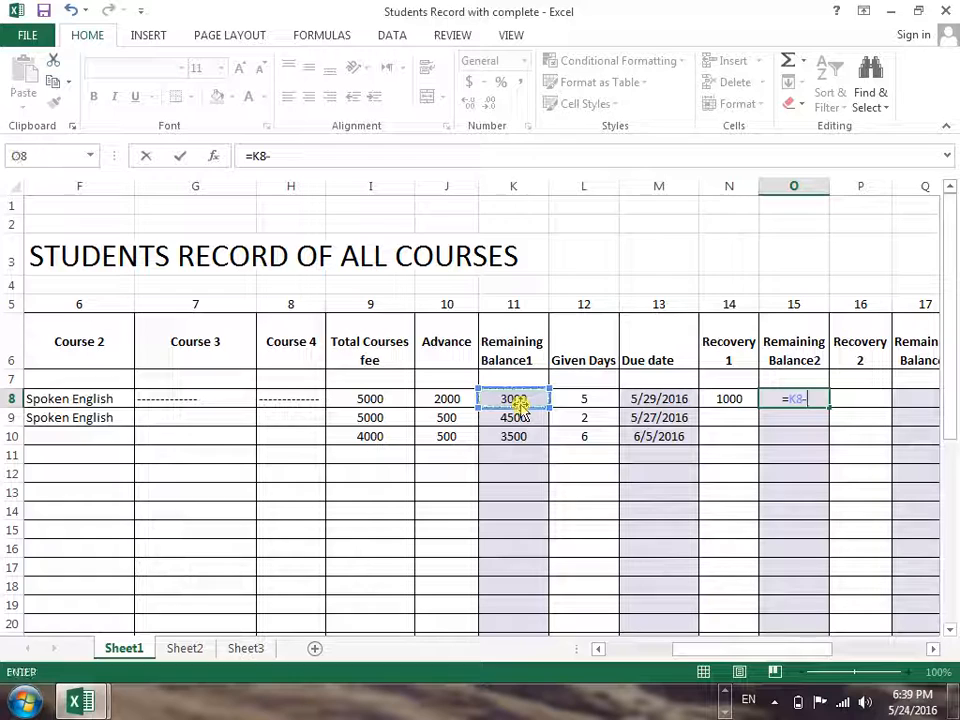
{"action": "left_click", "coordinate": [744, 399]}
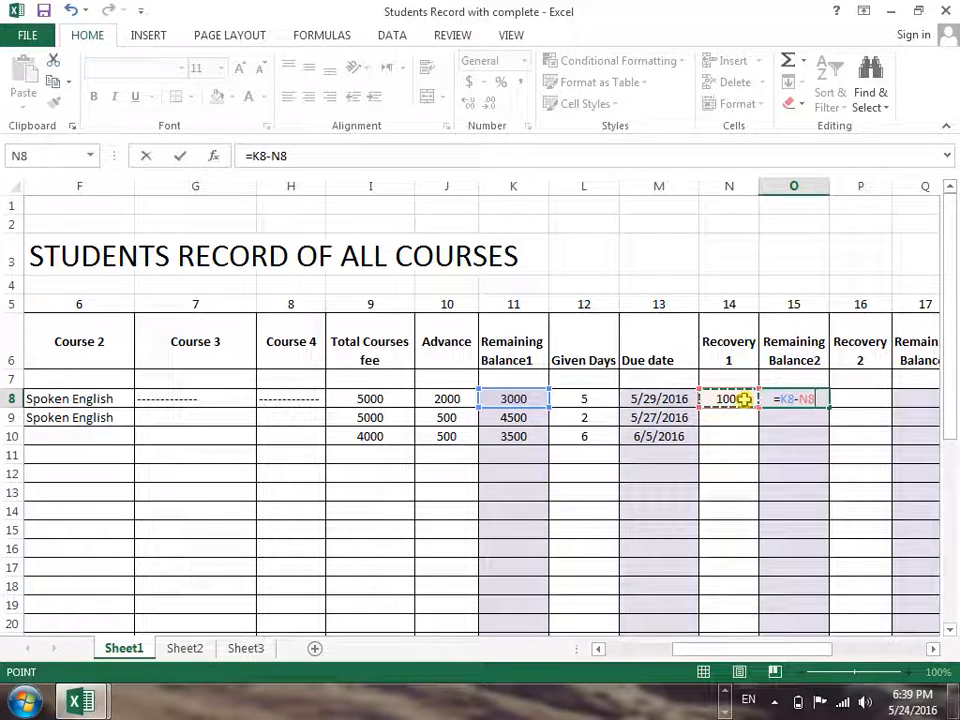
{"action": "key", "text": "Return"}
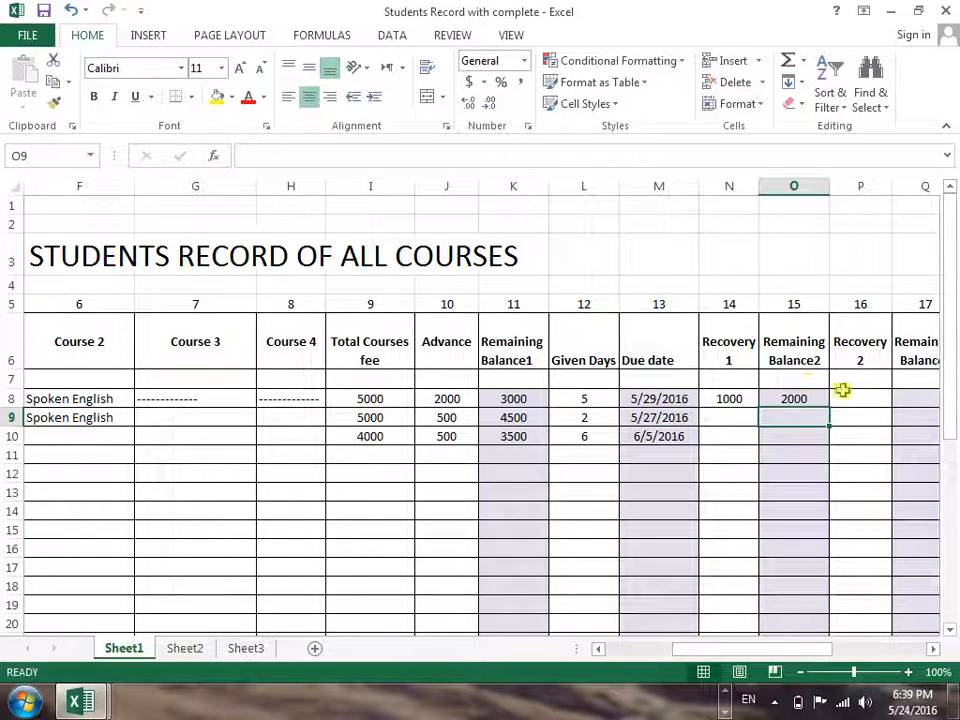
Enter 1000 as the Recovery 2 payment in row 8
{"action": "left_click", "coordinate": [845, 396]}
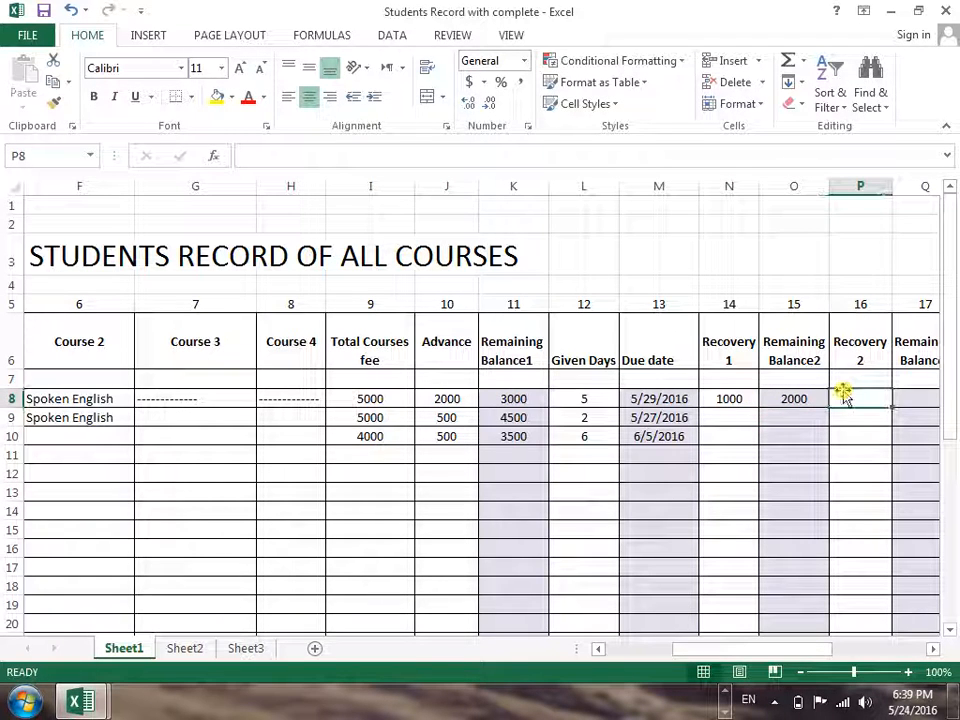
{"action": "type", "text": "1000"}
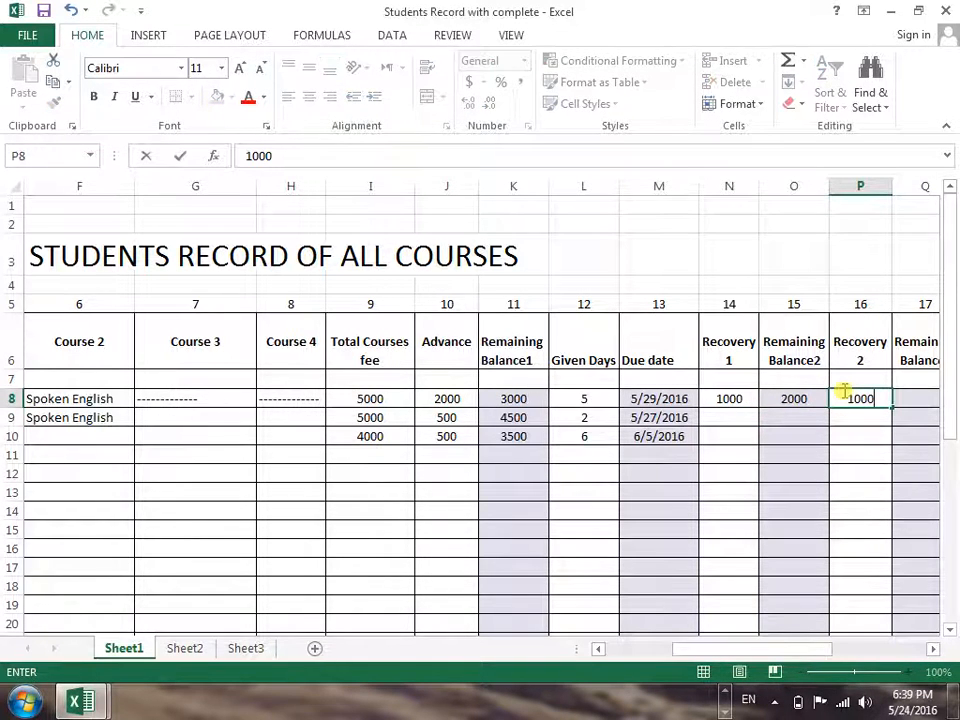
{"action": "key", "text": "Return"}
Calculate Remaining Balance3 in Q8 by subtracting Recovery 2 from Remaining Balance2 with =O8-P8
{"action": "key", "text": "Right"}
{"action": "key", "text": "Up"}
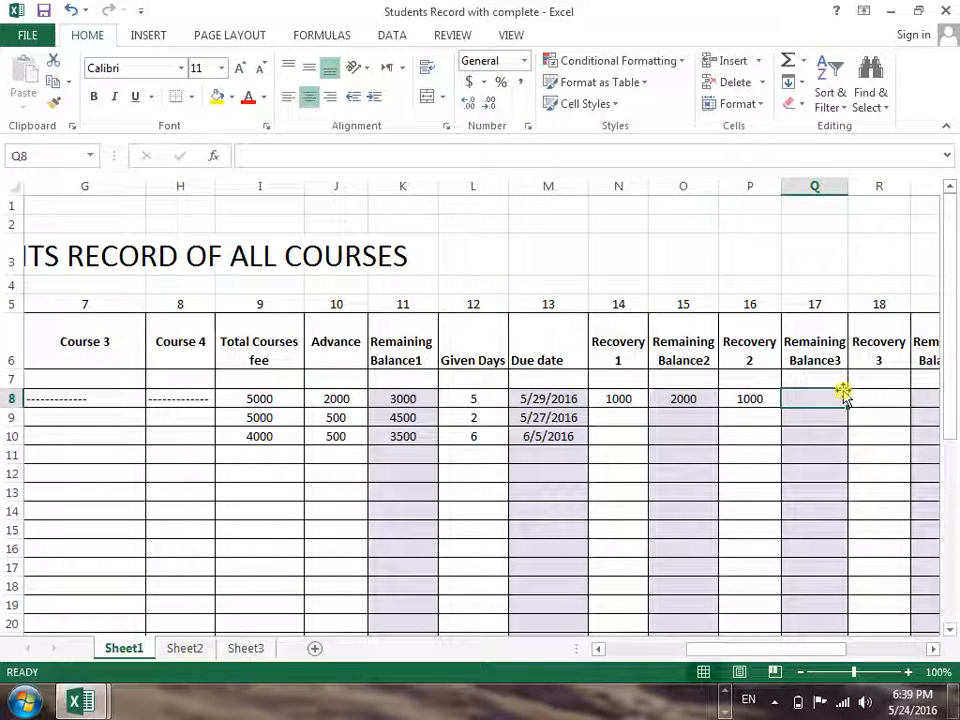
{"action": "type", "text": "="}
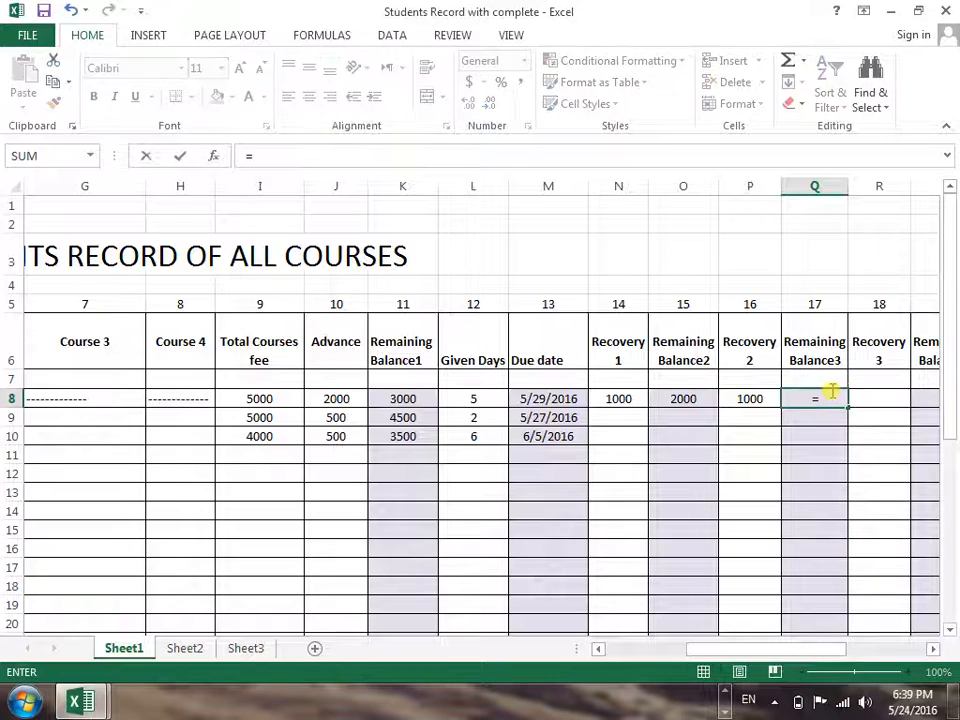
{"action": "left_click", "coordinate": [698, 400]}
{"action": "type", "text": "-"}
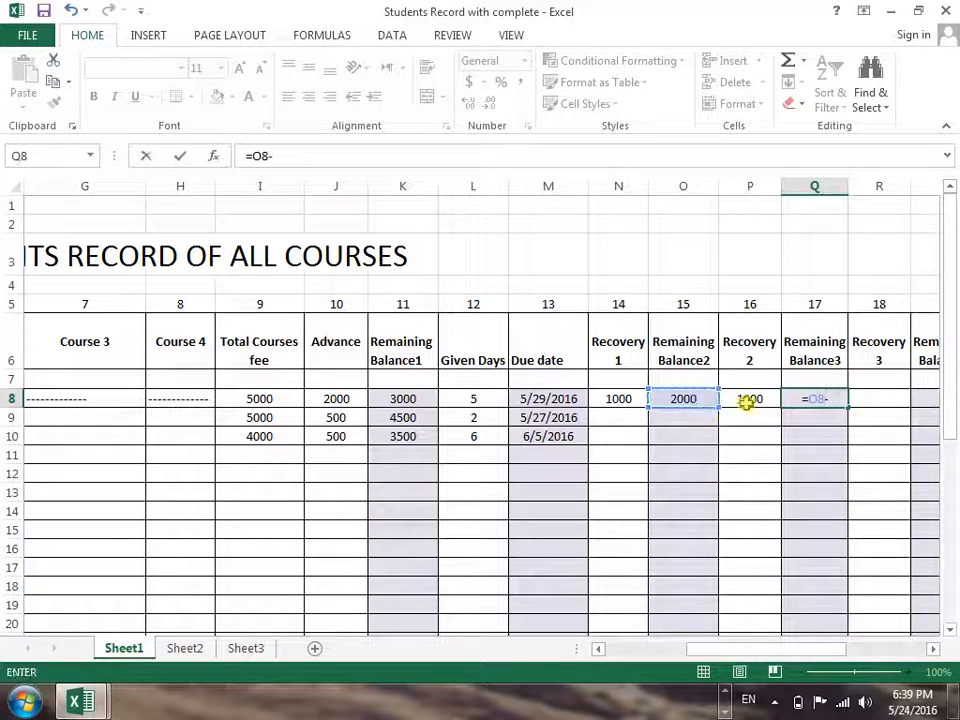
{"action": "left_click", "coordinate": [748, 400]}
{"action": "key", "text": "Return"}
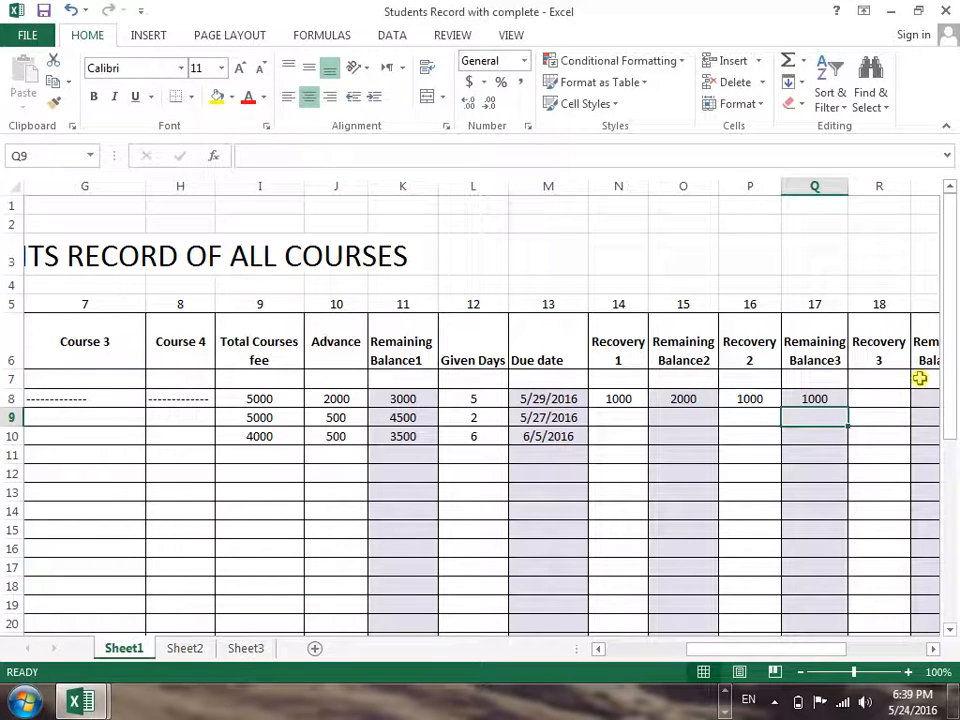
Enter 500 as the Recovery 3 payment in row 8
{"action": "left_click", "coordinate": [888, 398]}
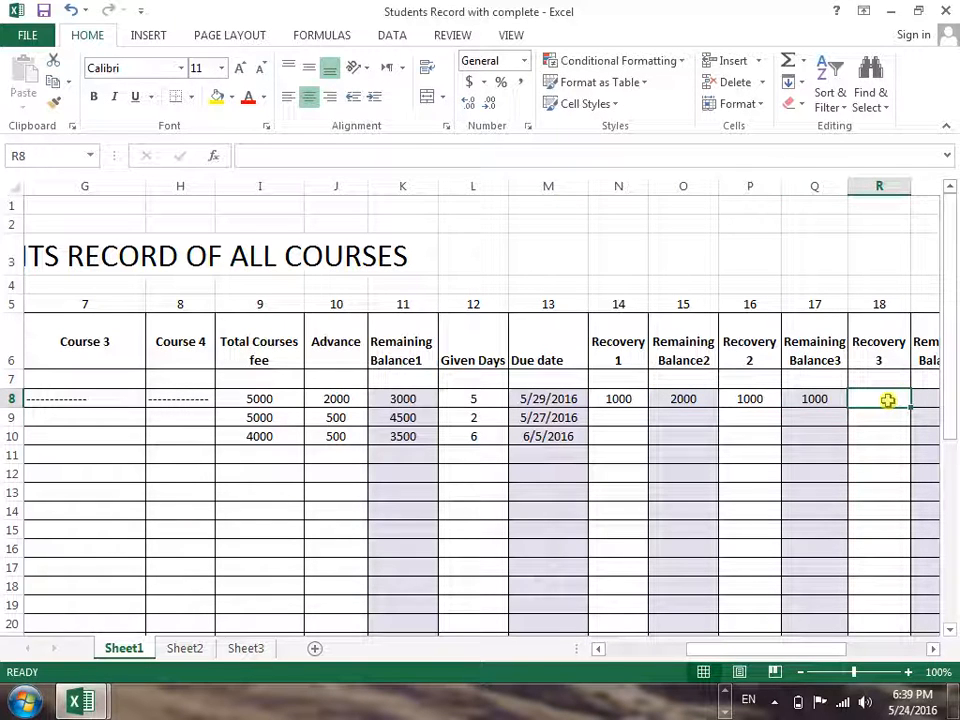
{"action": "type", "text": "500"}
{"action": "key", "text": "Return"}
Calculate Remaining Balance4 in S8 by subtracting Recovery 3 from Remaining Balance3 with =Q8-R8
{"action": "key", "text": "Right"}
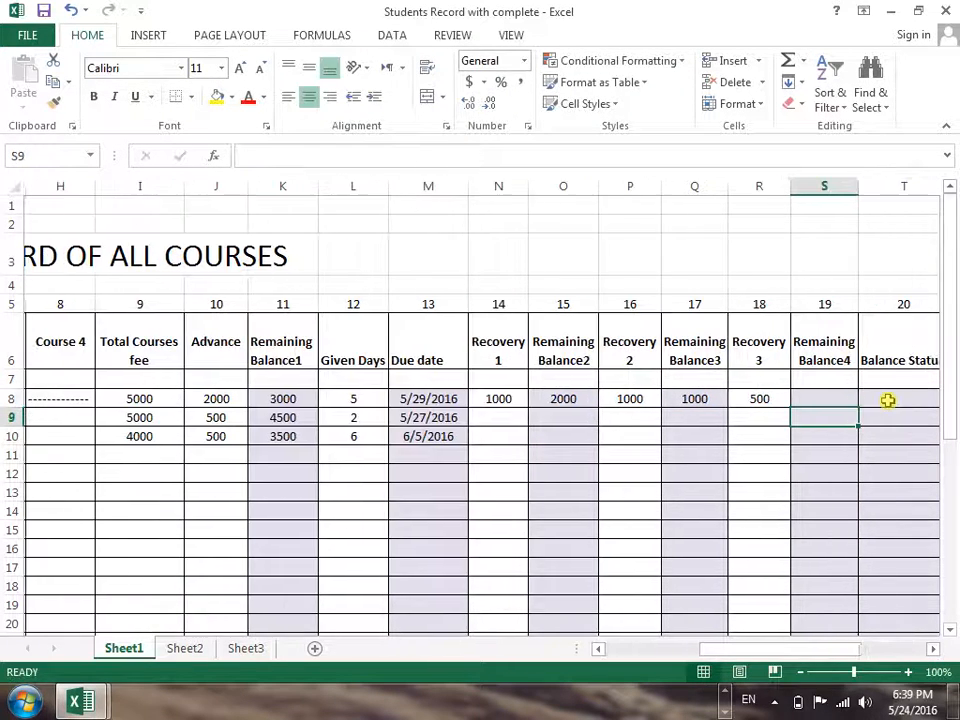
{"action": "key", "text": "Up"}
{"action": "type", "text": "="}
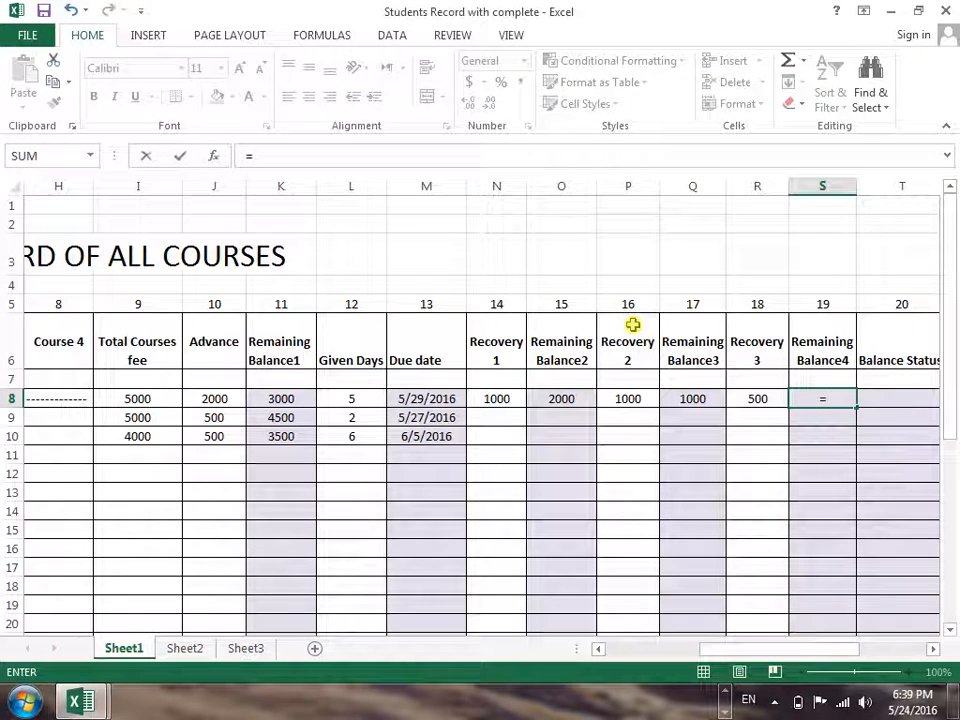
{"action": "left_click", "coordinate": [688, 400]}
{"action": "type", "text": "-"}
{"action": "left_click", "coordinate": [745, 398]}
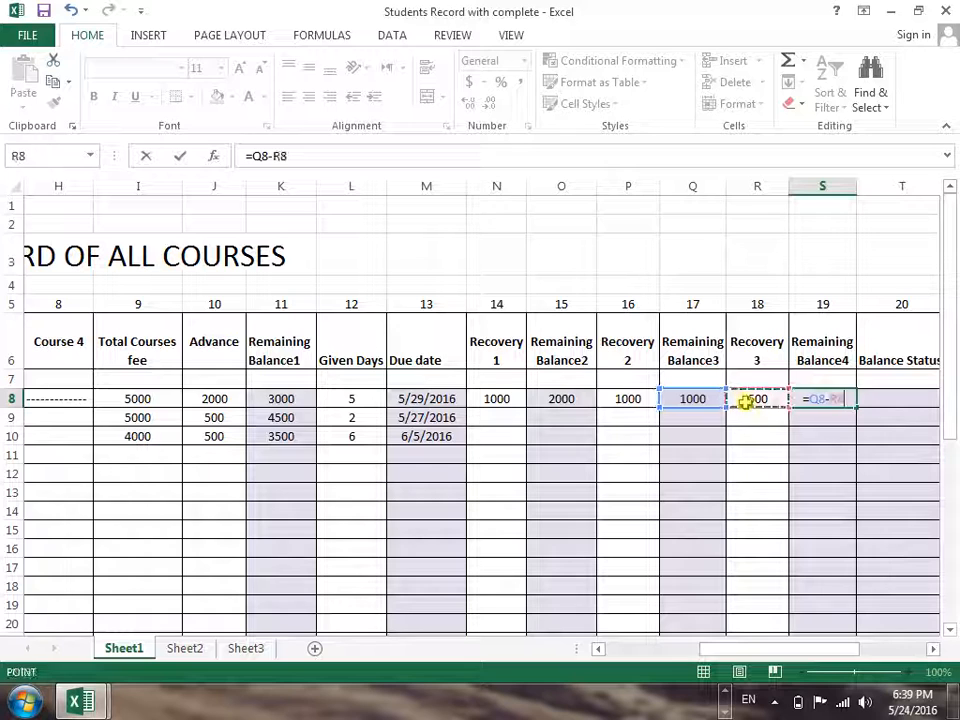
{"action": "key", "text": "Return"}
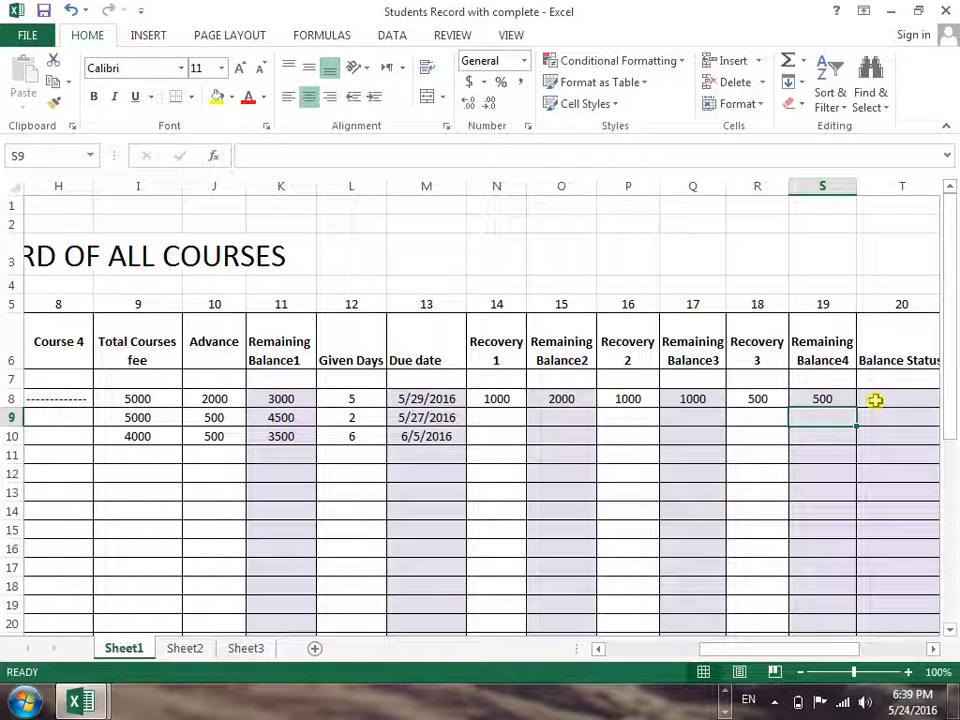
{"action": "left_click", "coordinate": [873, 399]}
{"action": "left_click_drag", "start_coordinate": [786, 660], "coordinate": [817, 662]}
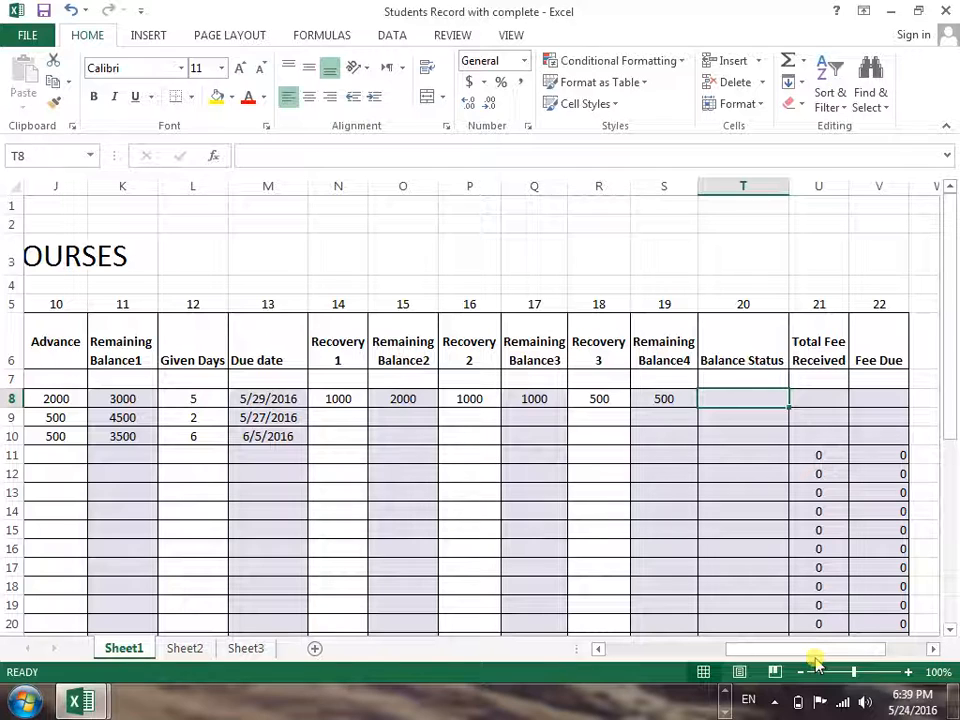
{"action": "type", "text": "=if"}
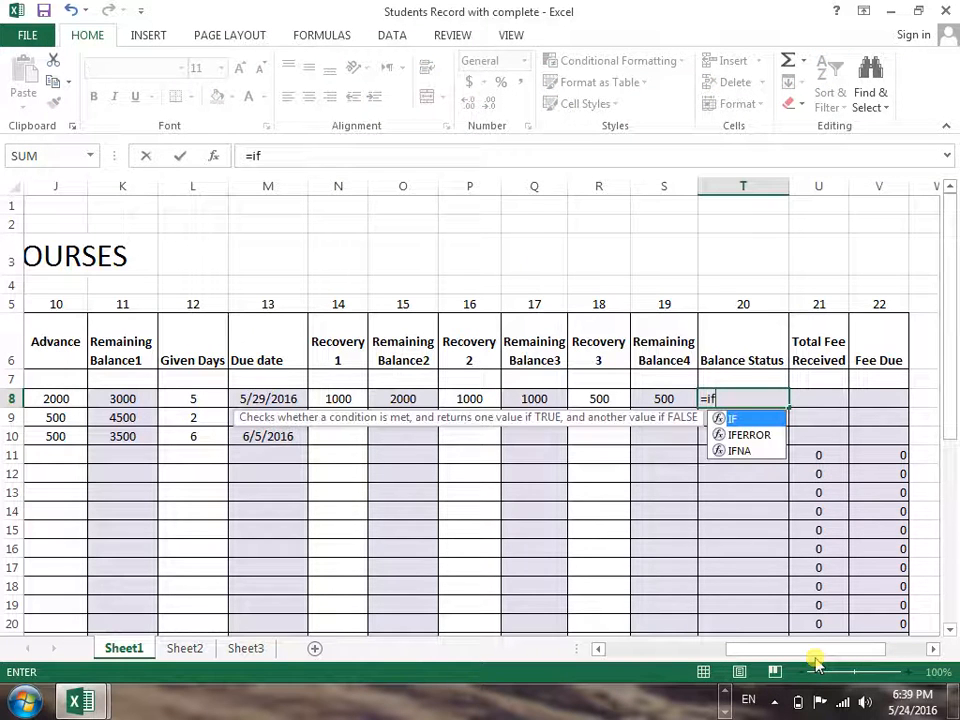
{"action": "type", "text": "("}
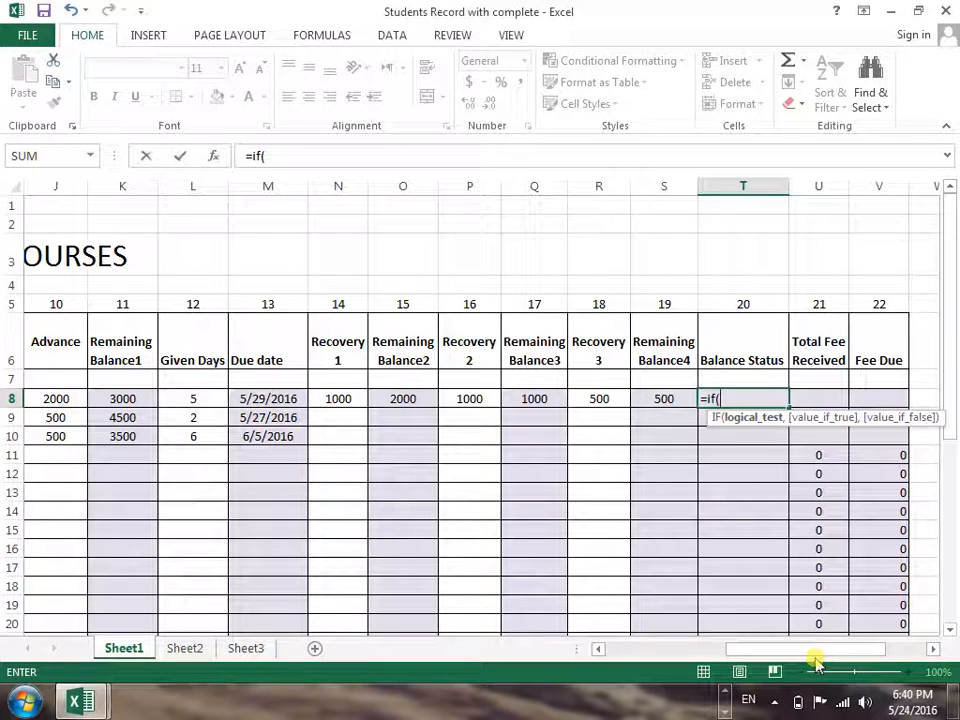
{"action": "key", "text": "BackSpace"}
{"action": "key", "text": "BackSpace"}
{"action": "key", "text": "BackSpace"}
{"action": "key", "text": "BackSpace"}
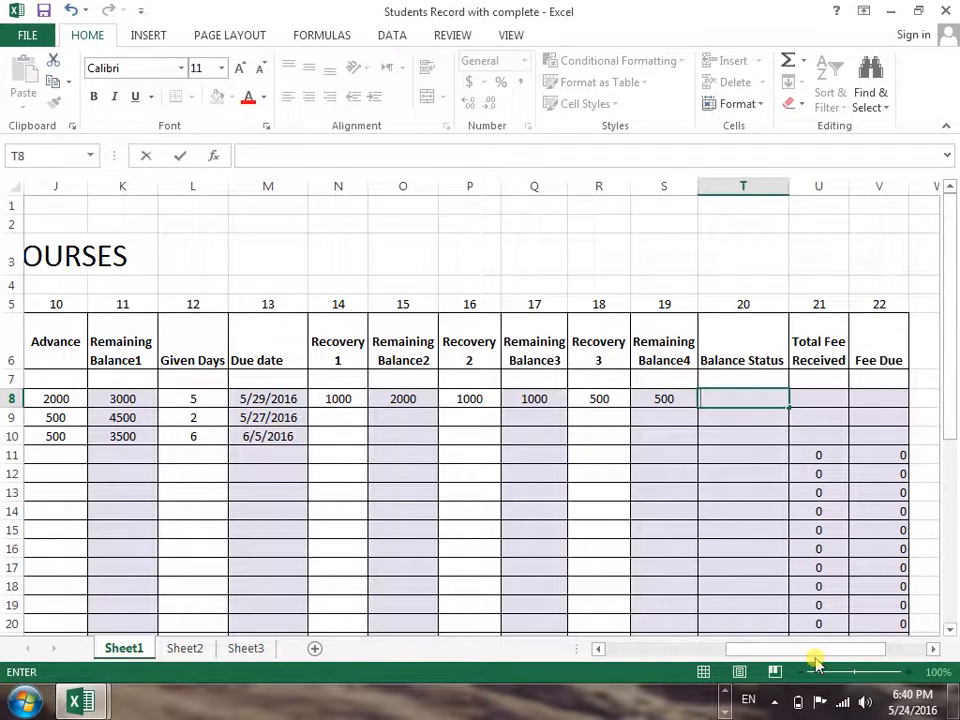
Add up the advance and the three recovery payments as Total Fee Received in U8 with =J8+N8+P8+R8
{"action": "key", "text": "Tab"}
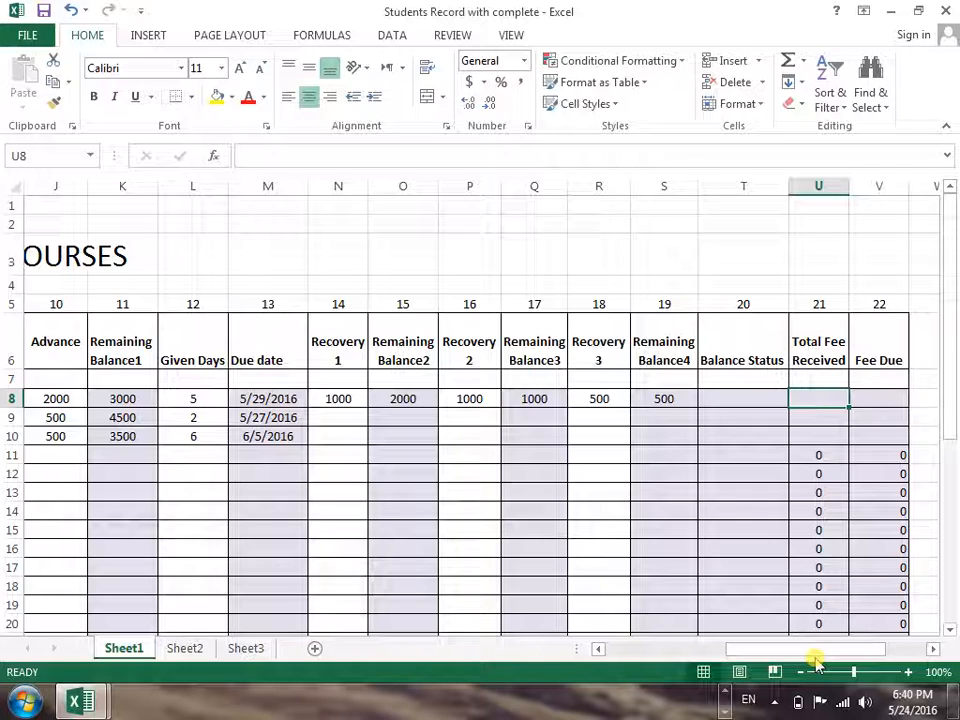
{"action": "type", "text": "="}
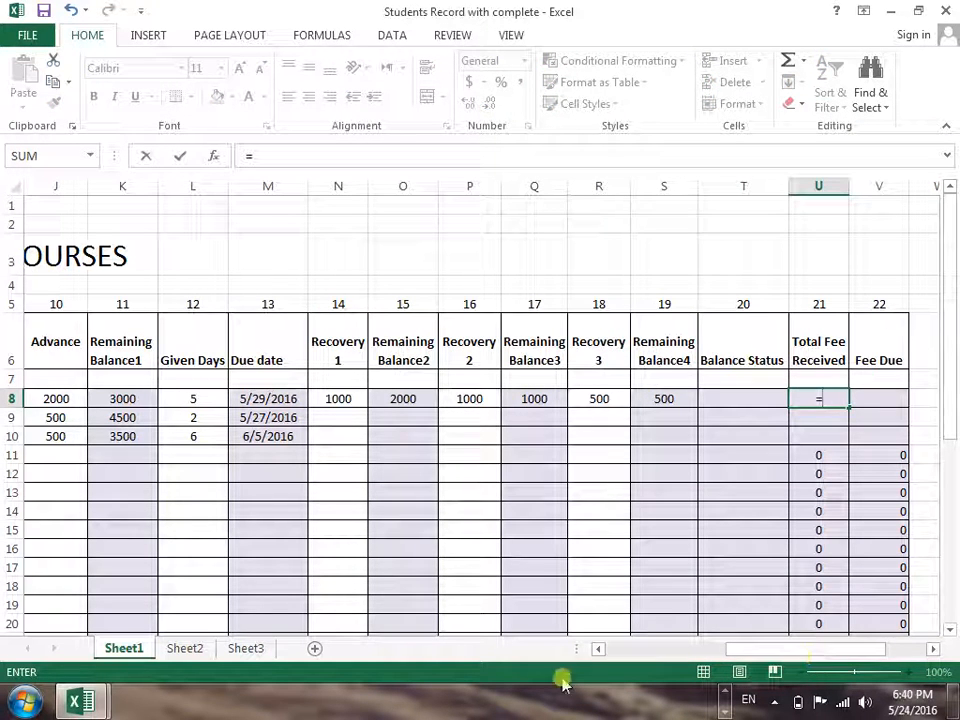
{"action": "left_click_drag", "start_coordinate": [750, 655], "coordinate": [703, 657]}
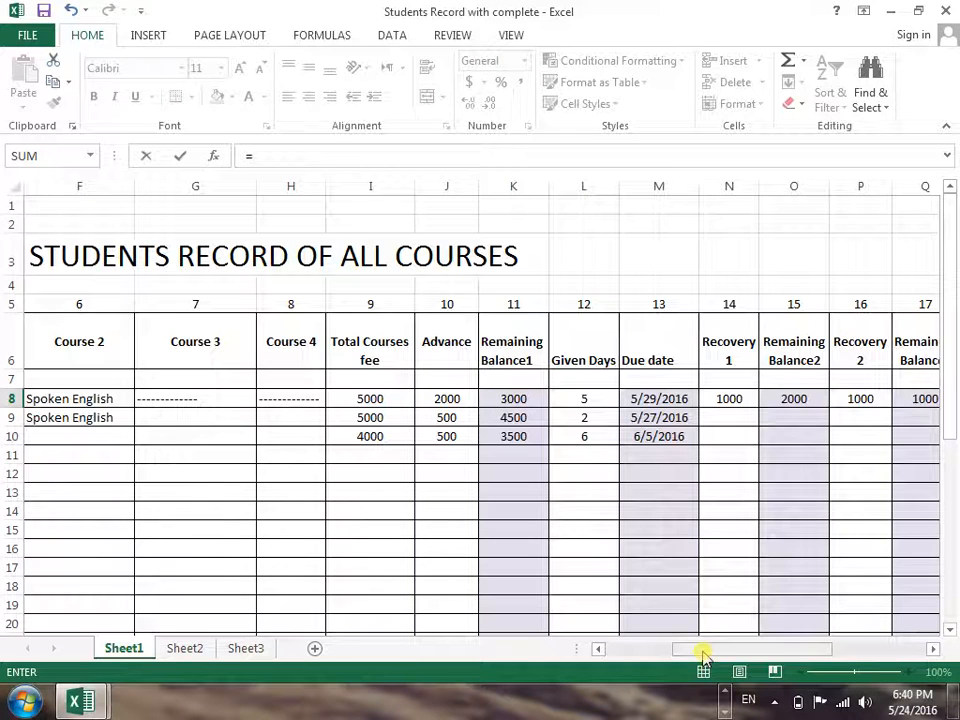
{"action": "left_click", "coordinate": [451, 401]}
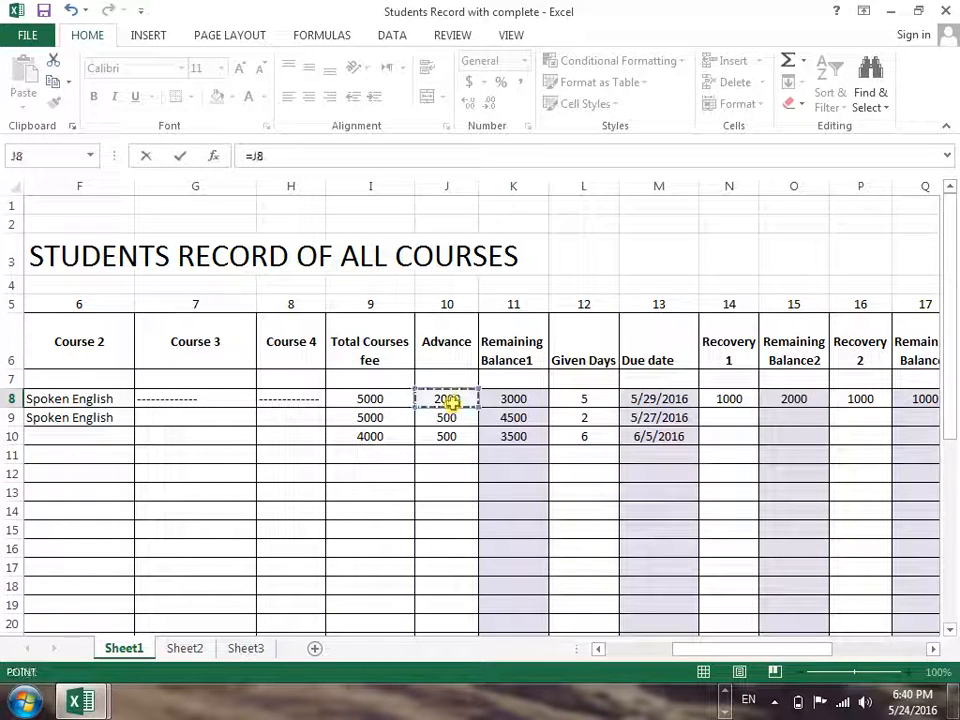
{"action": "type", "text": "+"}
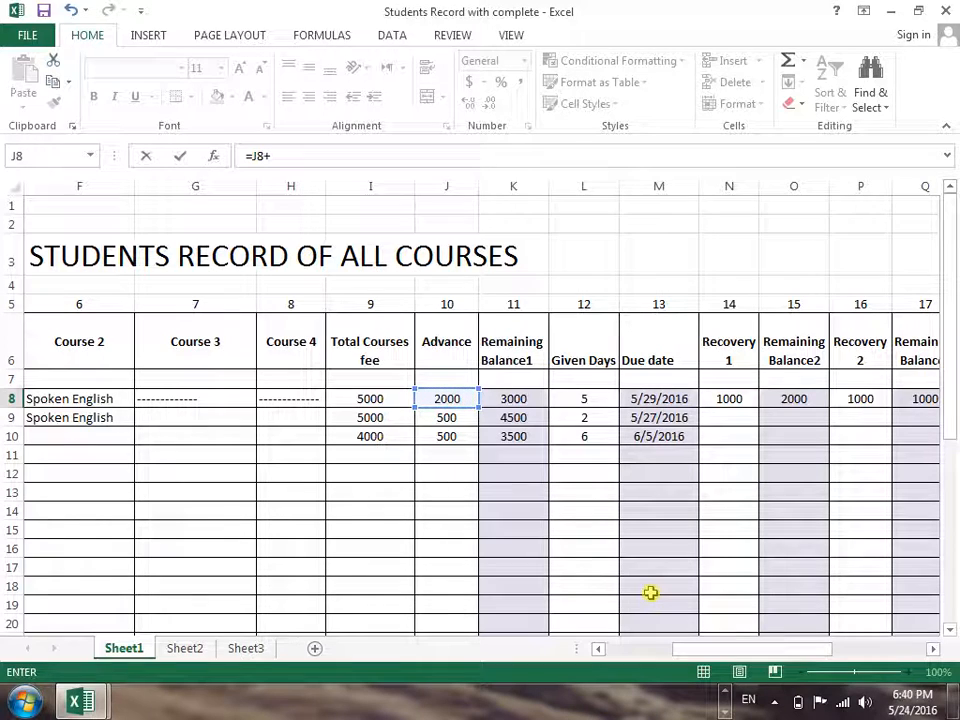
{"action": "left_click", "coordinate": [726, 399]}
{"action": "type", "text": "+"}
{"action": "left_click", "coordinate": [849, 400]}
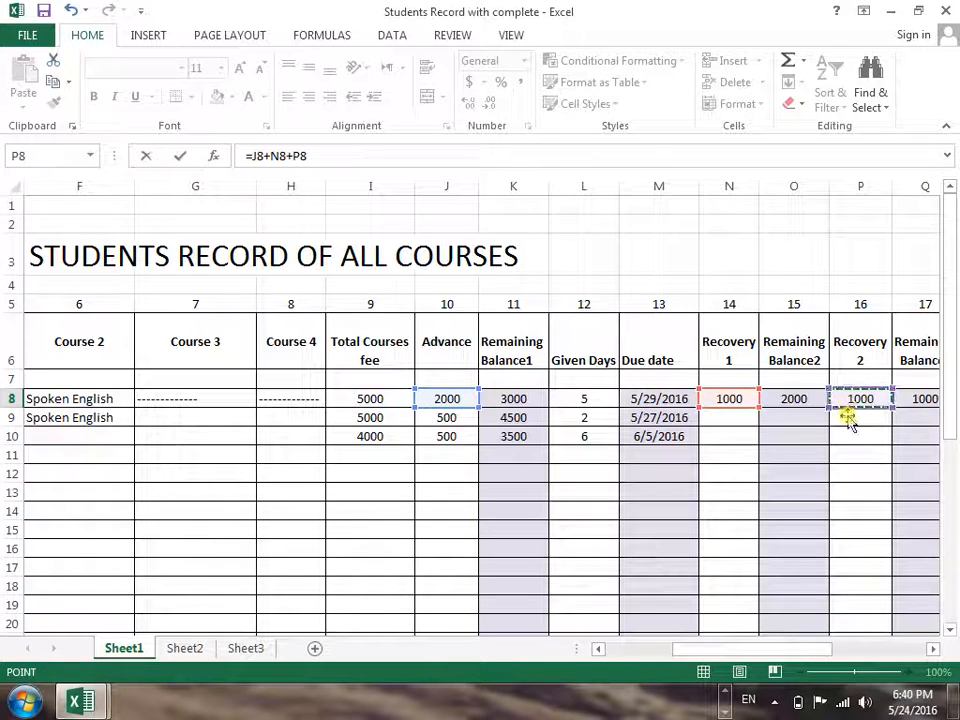
{"action": "left_click_drag", "start_coordinate": [784, 654], "coordinate": [817, 655]}
{"action": "type", "text": "+"}
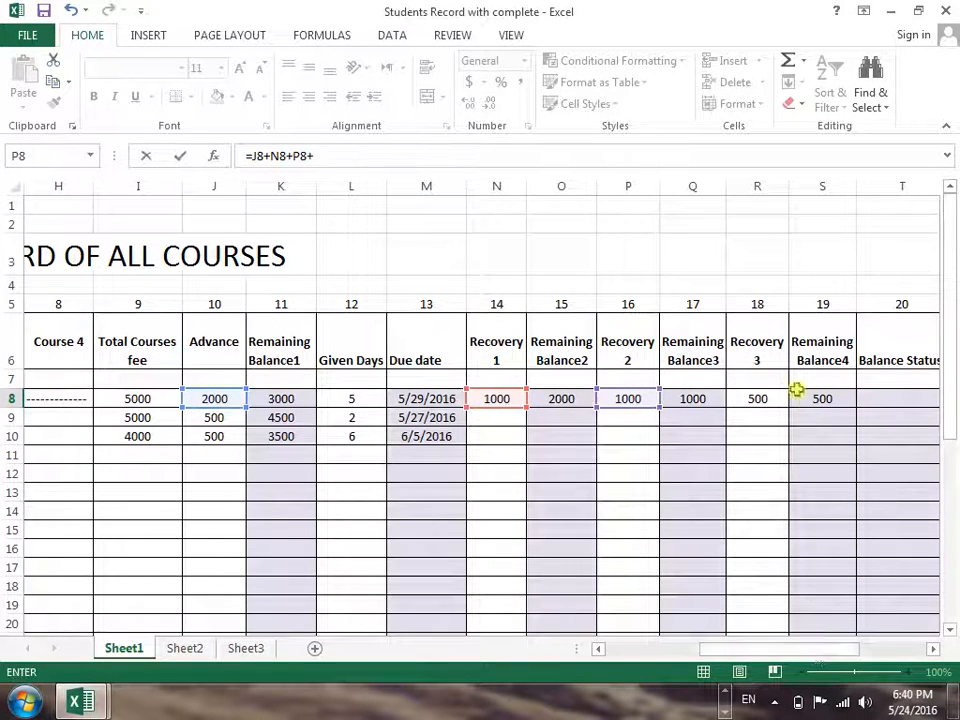
{"action": "left_click", "coordinate": [765, 399]}
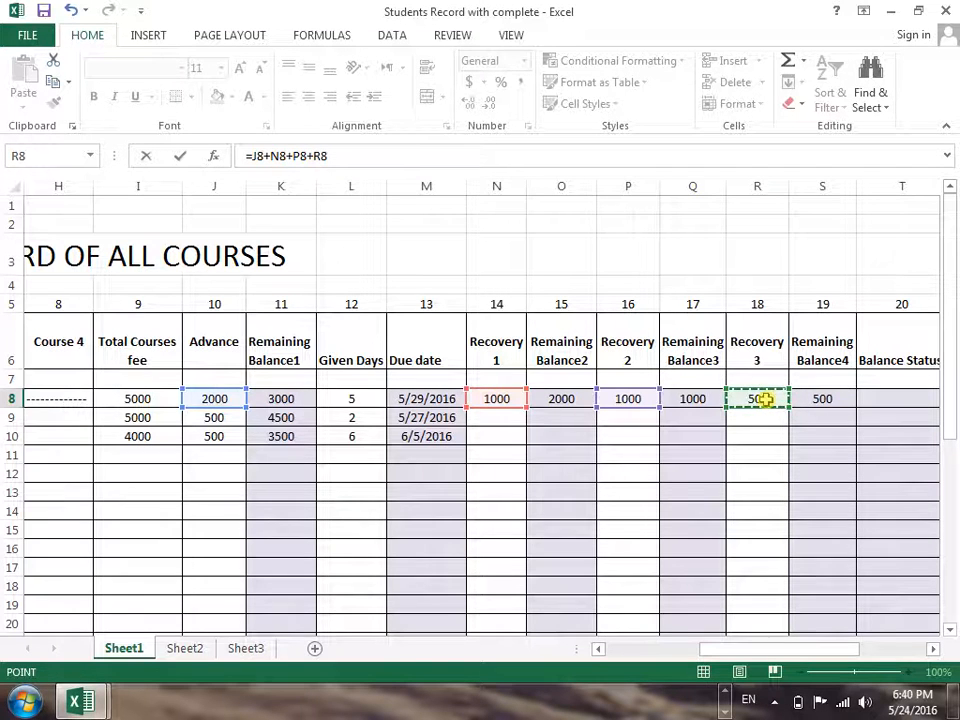
{"action": "key", "text": "Return"}
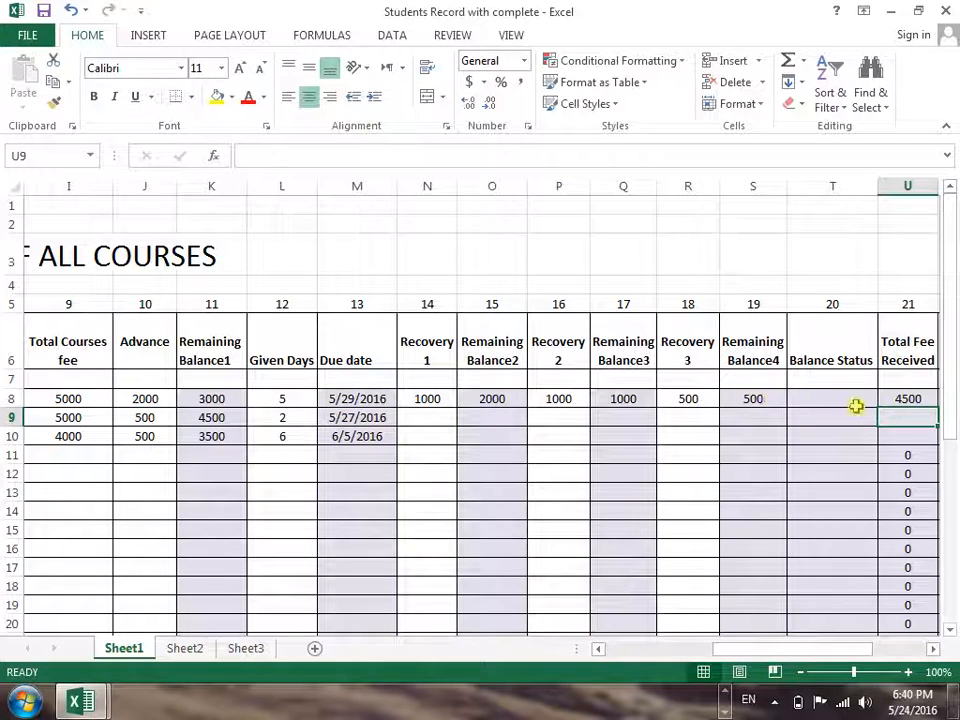
{"action": "left_click", "coordinate": [899, 399]}
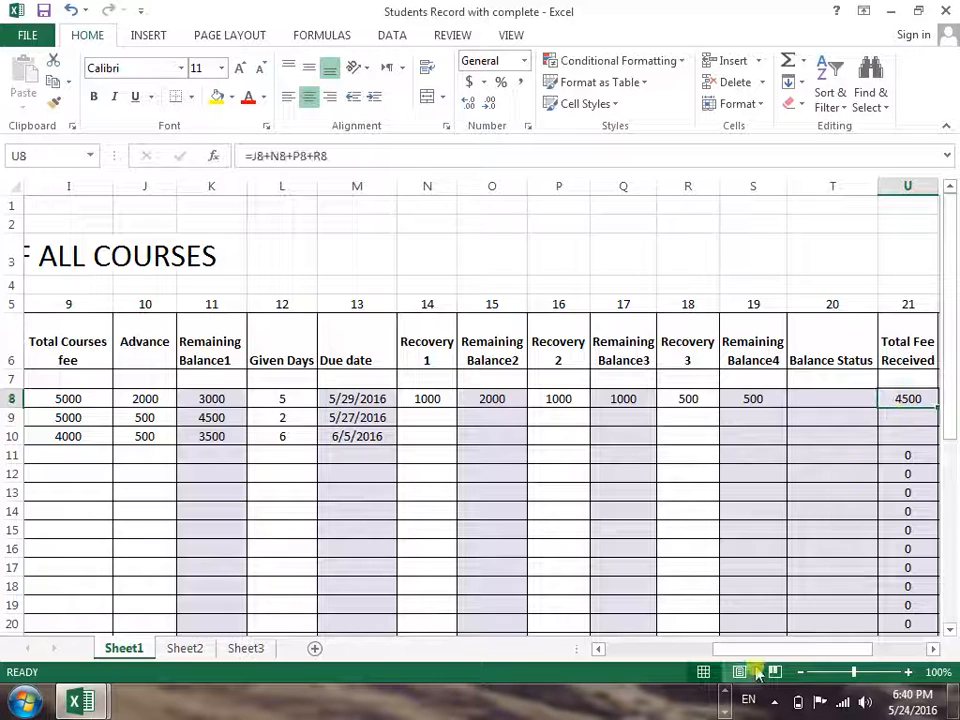
Calculate Fee Due in V8 by subtracting Total Fee Received from Total Courses fee with =I8-U8
{"action": "left_click_drag", "start_coordinate": [761, 647], "coordinate": [775, 648]}
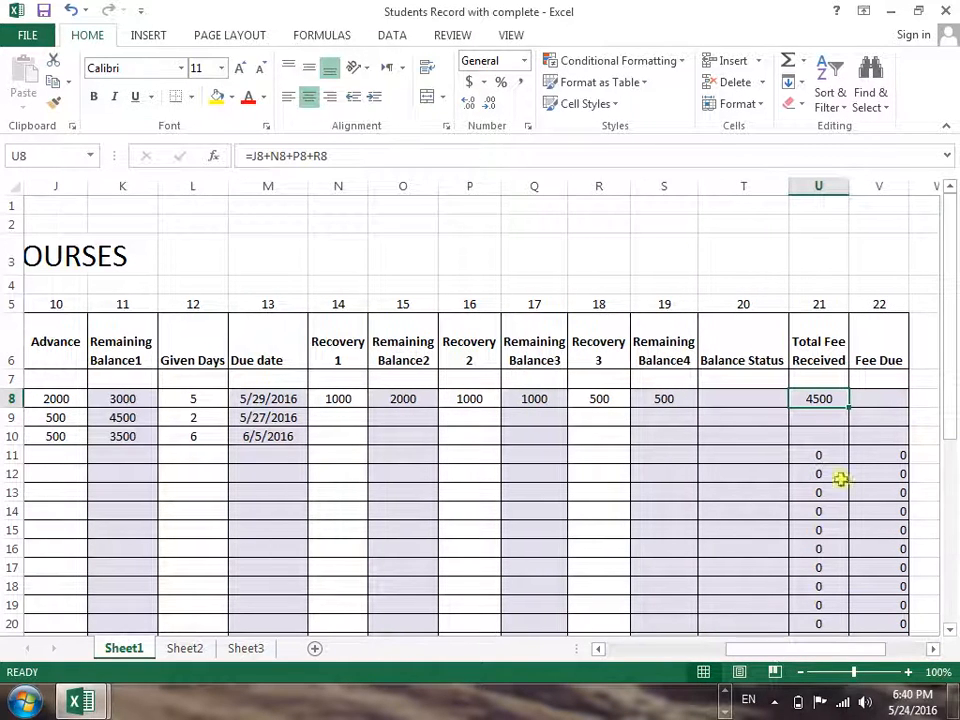
{"action": "left_click", "coordinate": [871, 398]}
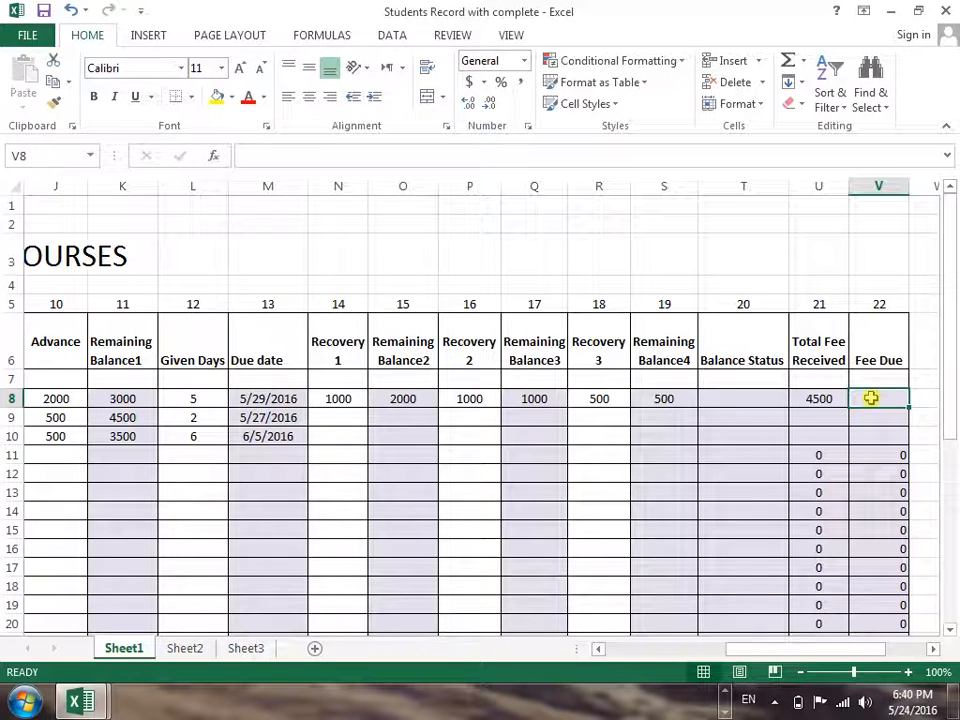
{"action": "type", "text": "="}
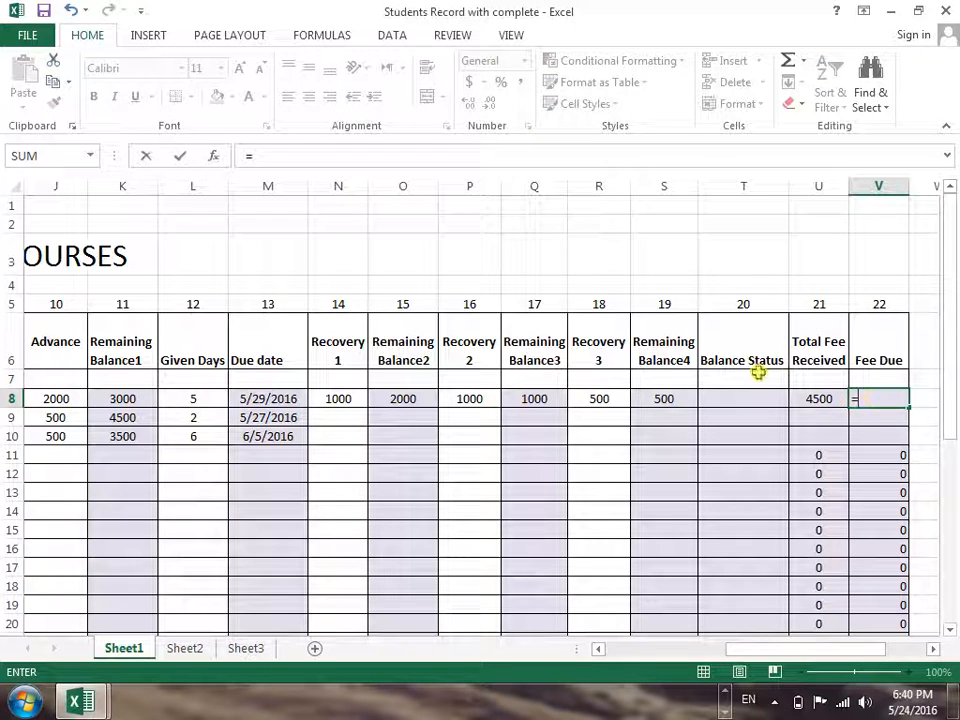
{"action": "left_click_drag", "start_coordinate": [846, 648], "coordinate": [789, 660]}
{"action": "left_click", "coordinate": [368, 399]}
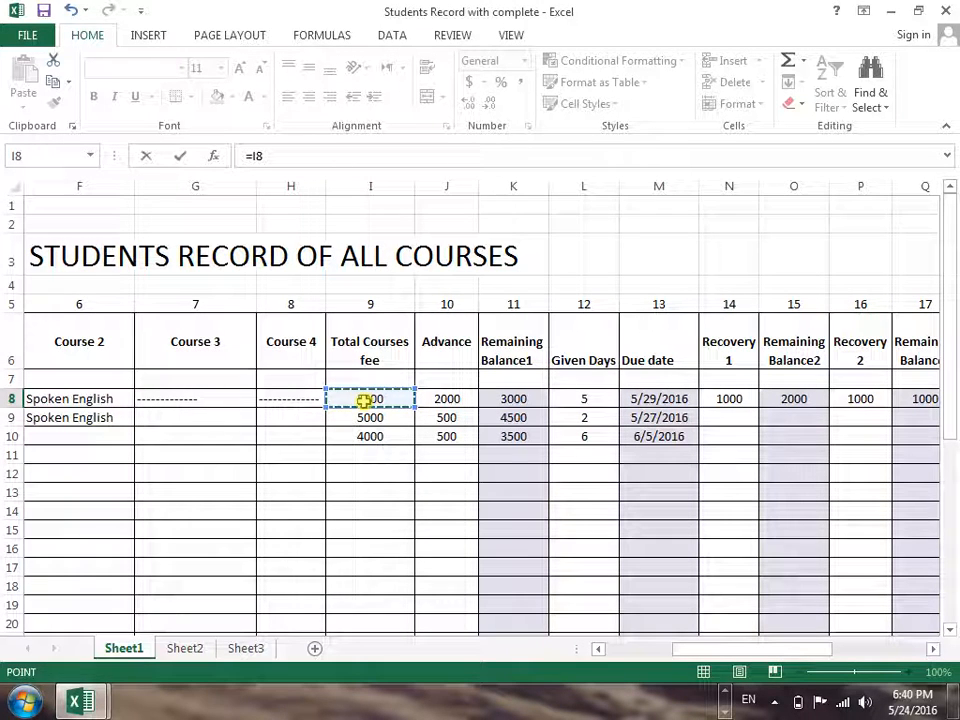
{"action": "type", "text": "-"}
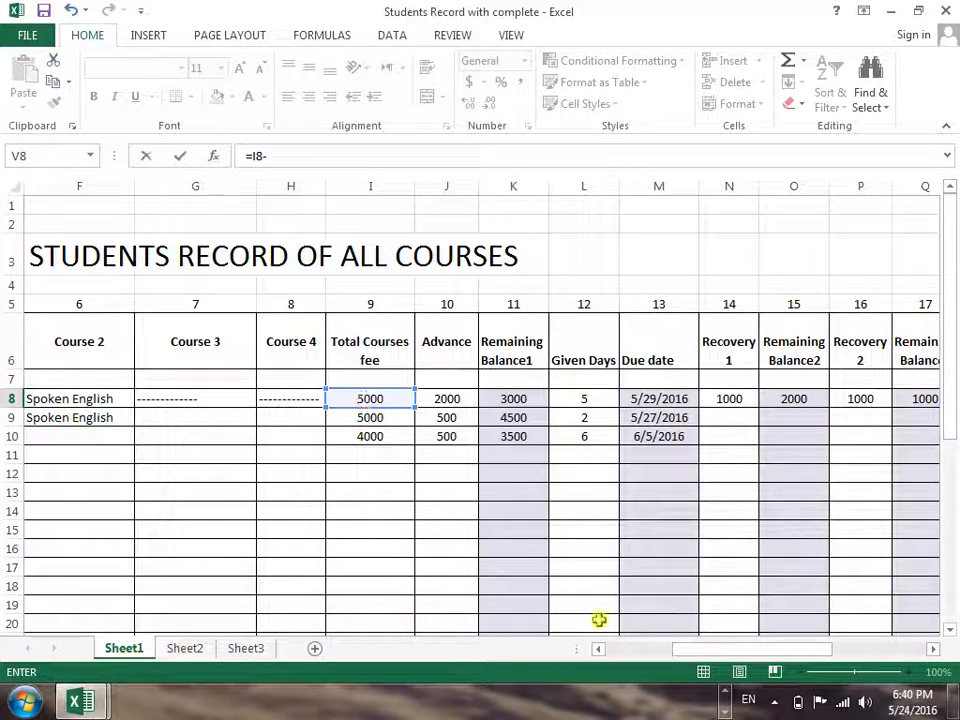
{"action": "left_click_drag", "start_coordinate": [677, 651], "coordinate": [776, 645]}
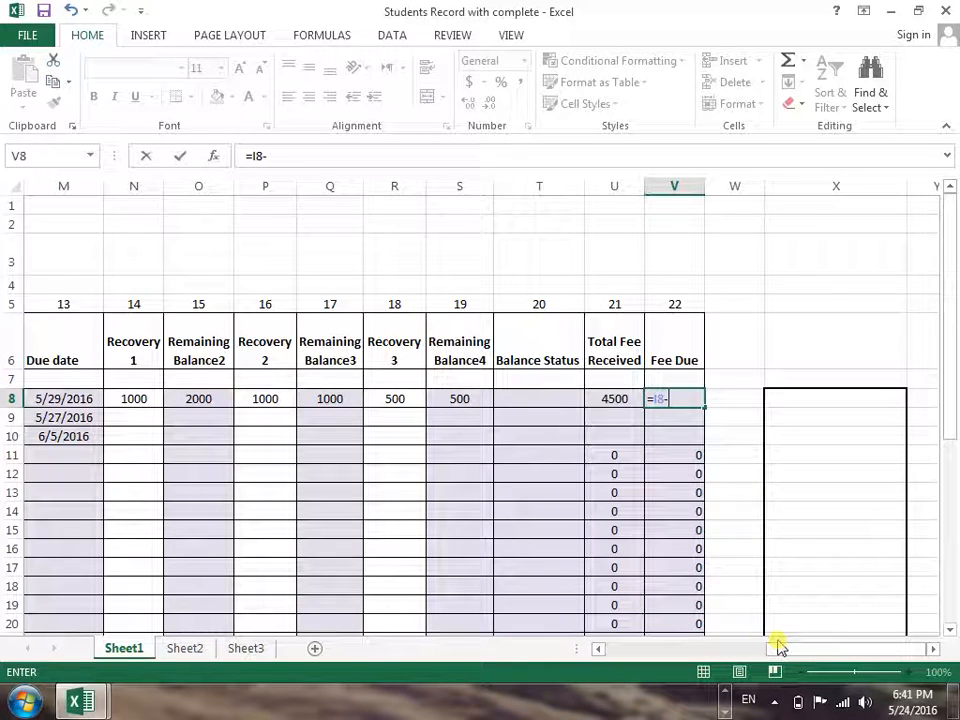
{"action": "left_click", "coordinate": [607, 402]}
{"action": "key", "text": "Return"}
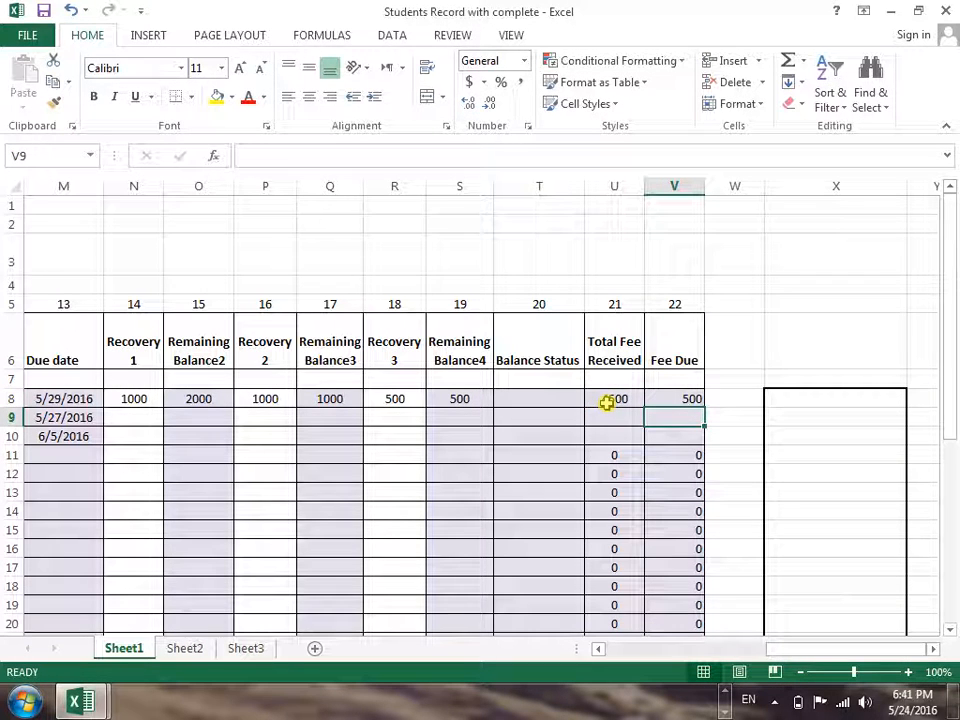
Start an IF formula for Balance Status in T8 that tests whether Total Courses fee equals Total Fee Received, I8=U8
{"action": "left_click", "coordinate": [561, 407]}
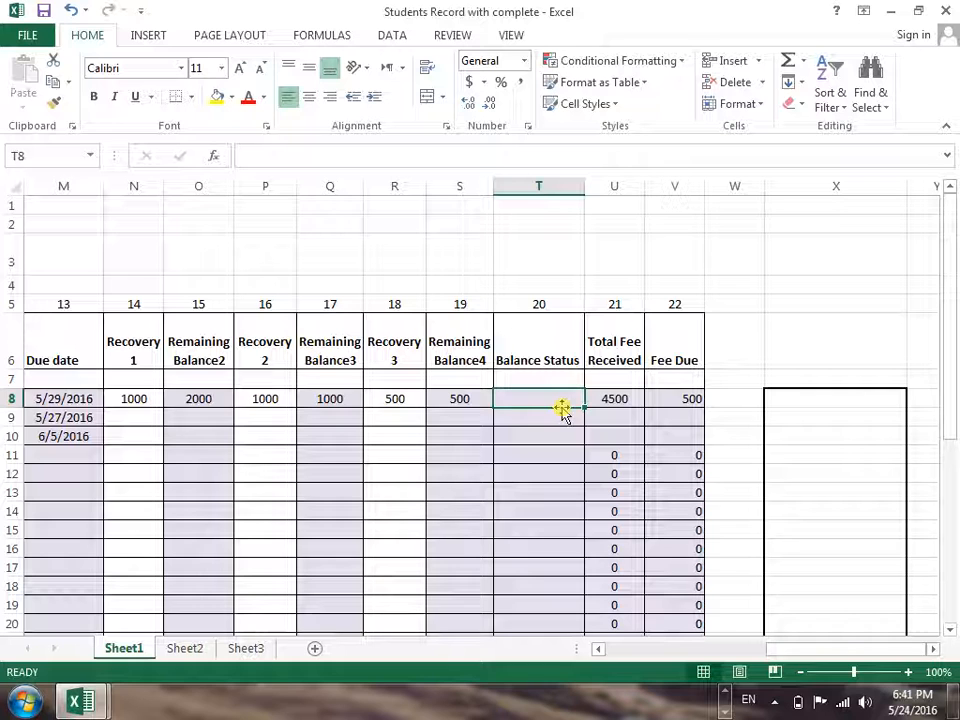
{"action": "type", "text": "=if"}
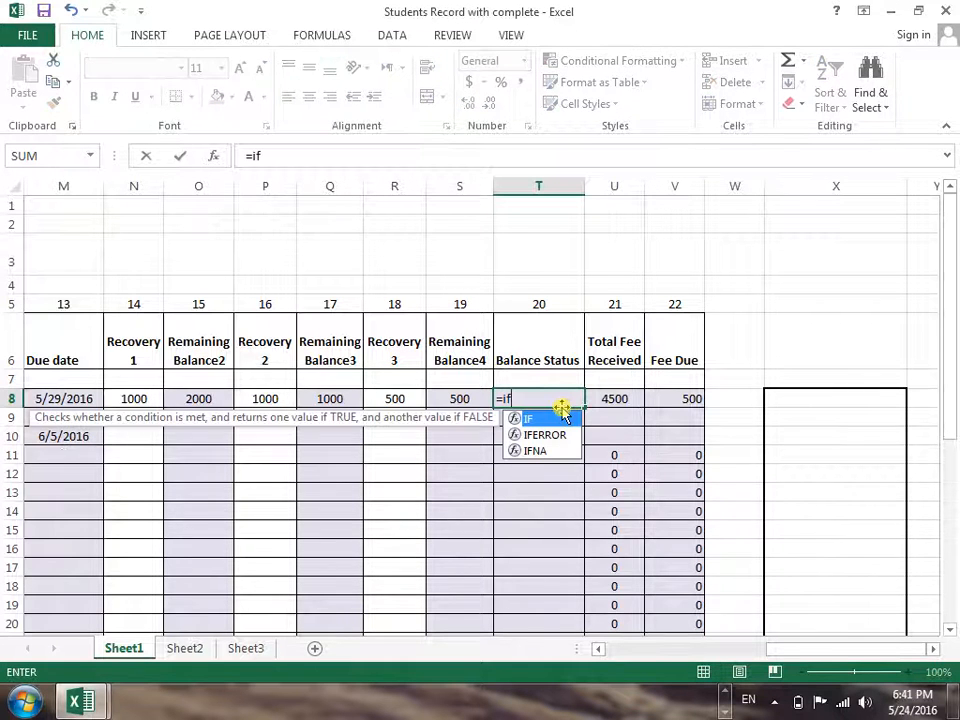
{"action": "type", "text": "("}
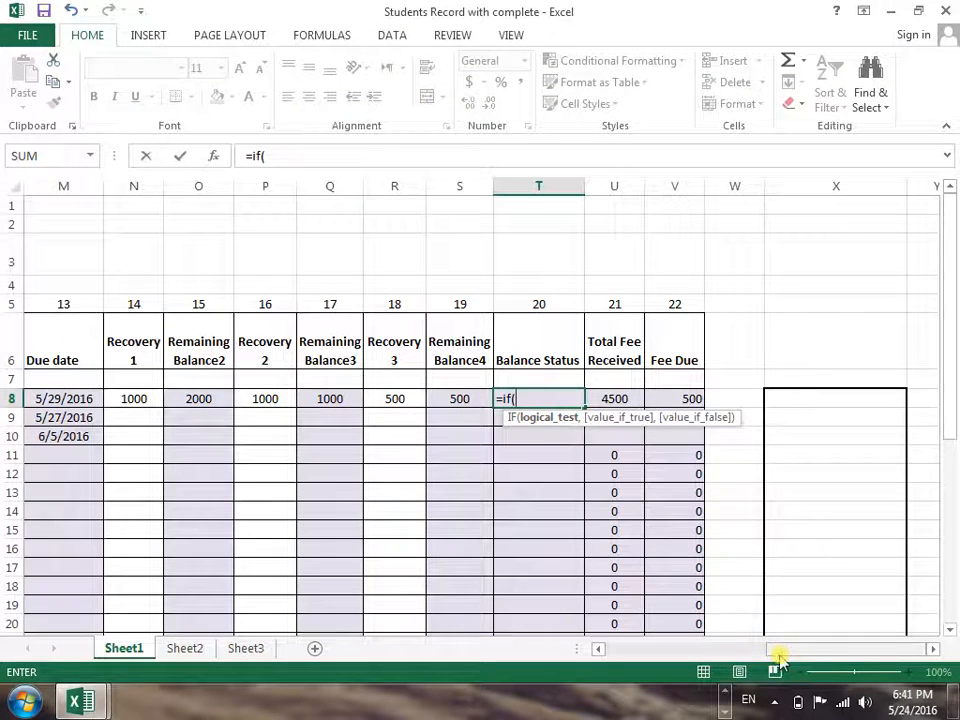
{"action": "left_click_drag", "start_coordinate": [781, 655], "coordinate": [697, 648]}
{"action": "left_click", "coordinate": [279, 399]}
{"action": "type", "text": "="}
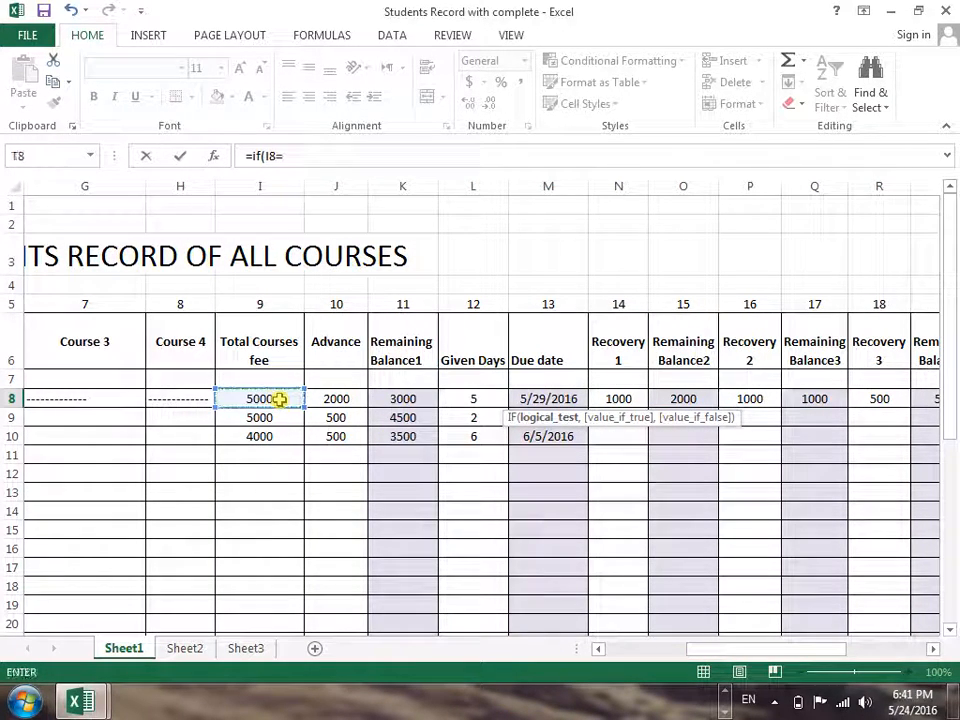
{"action": "left_click_drag", "start_coordinate": [707, 651], "coordinate": [793, 658]}
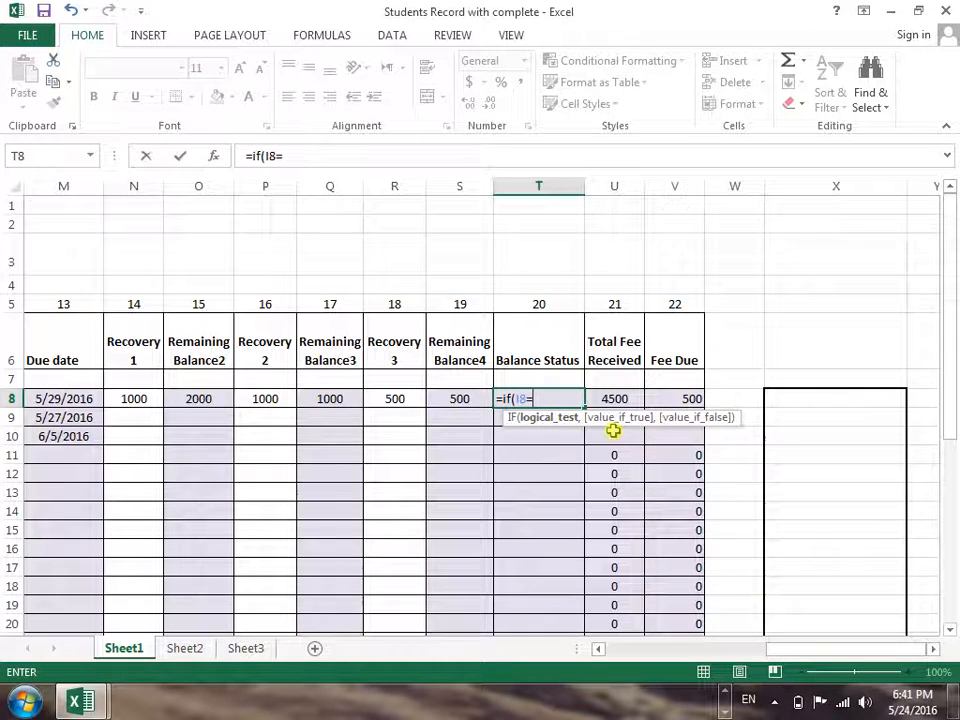
{"action": "left_click", "coordinate": [620, 398]}
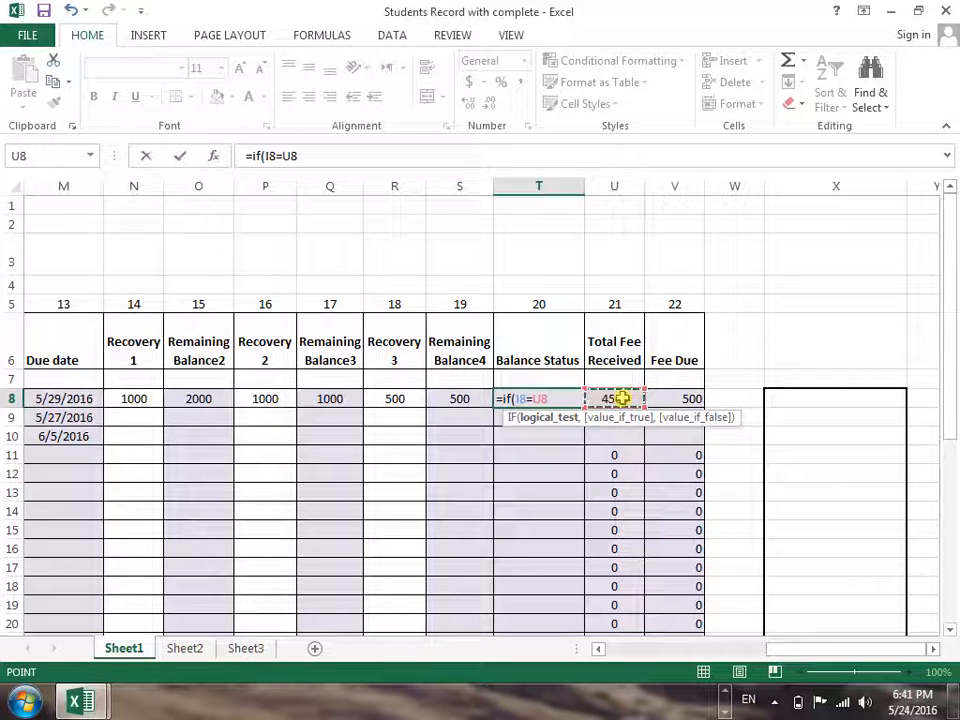
Complete the T8 IF formula with the results "Dues Clear and "Not Clear", and accept the suggested formula correction
{"action": "type", "text": ","}
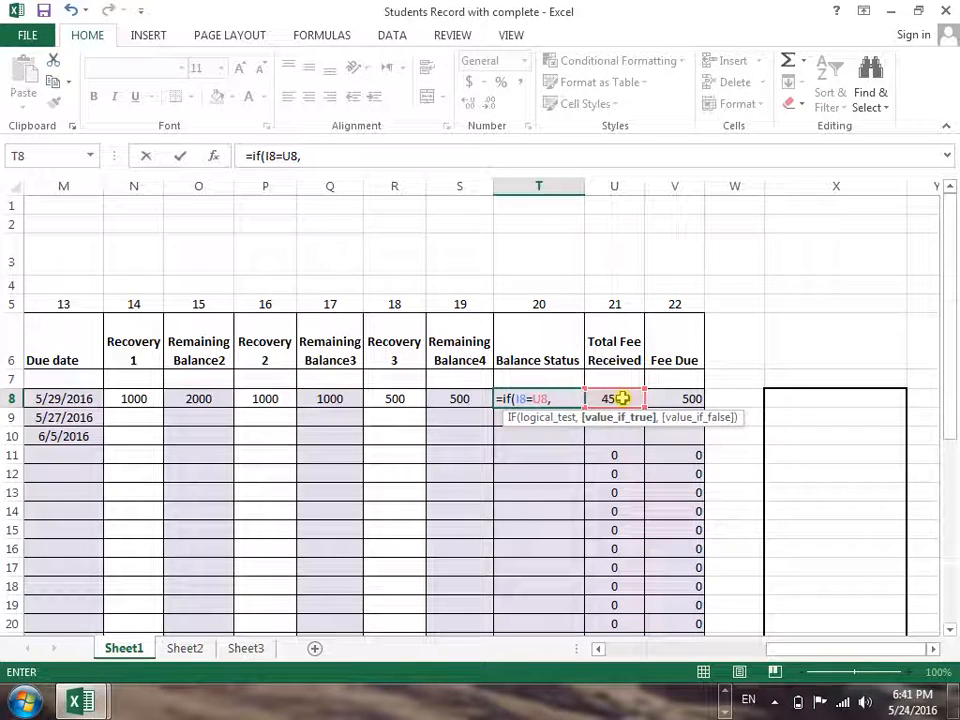
{"action": "type", "text": "\"D"}
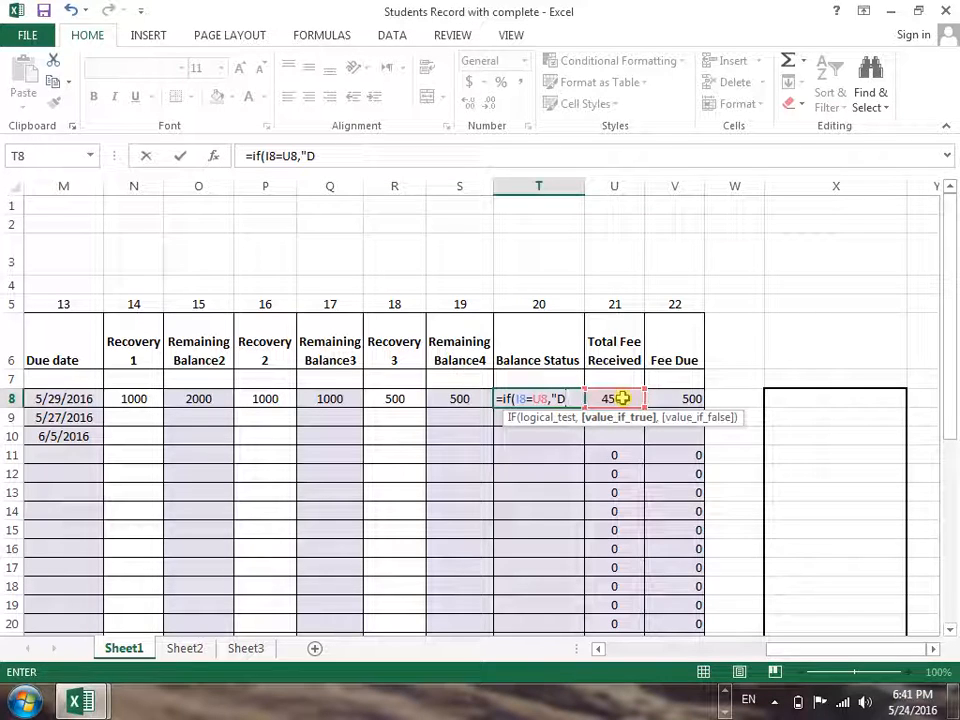
{"action": "type", "text": "ues Cle"}
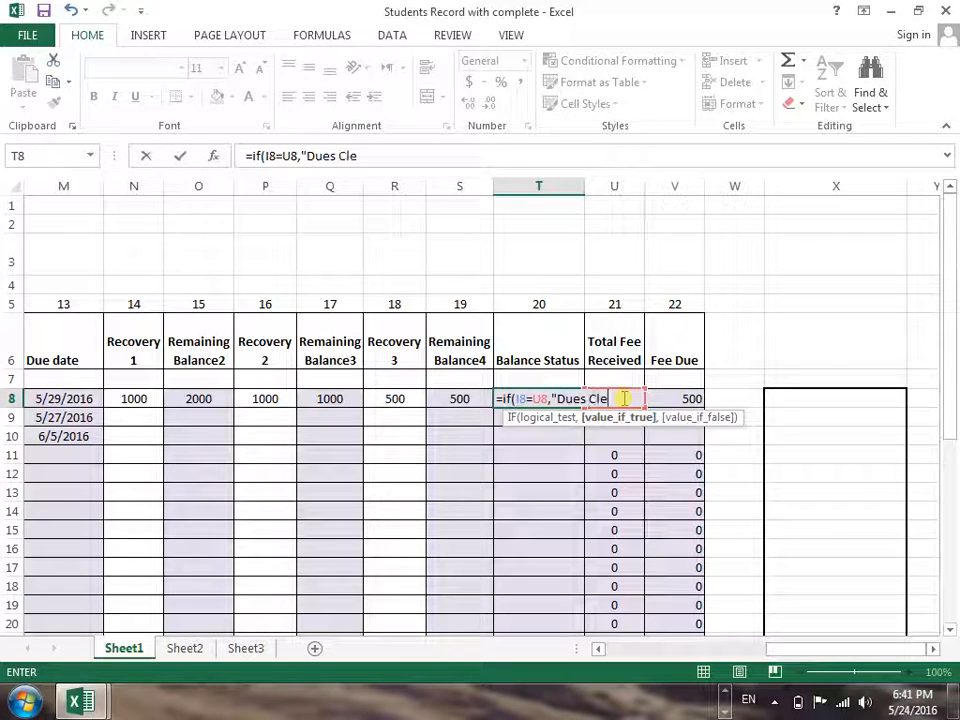
{"action": "type", "text": "ar,"}
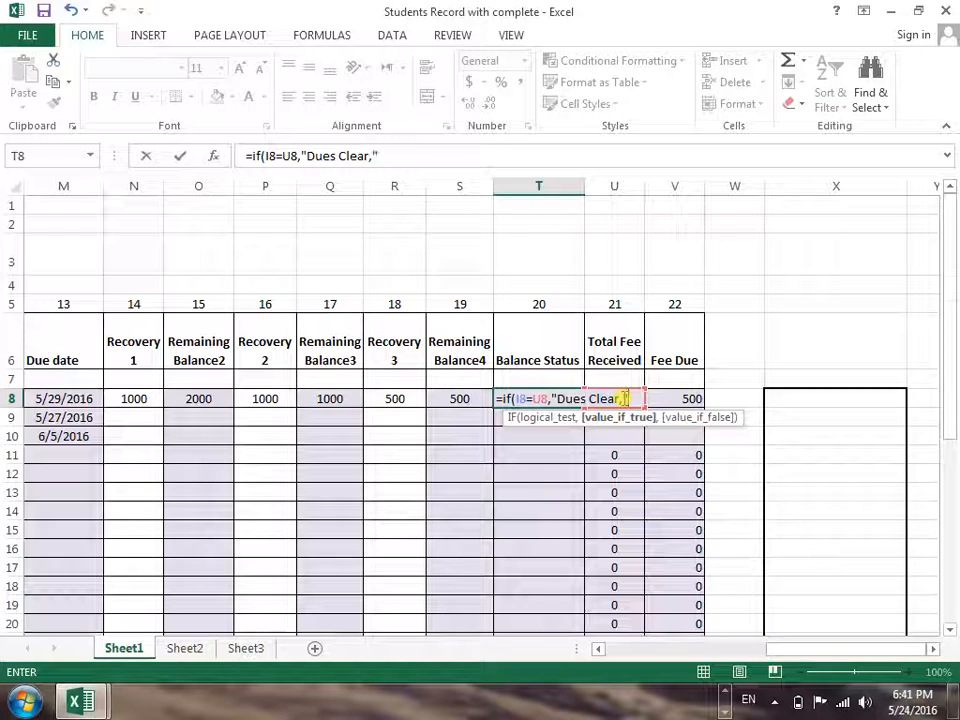
{"action": "type", "text": "\""}
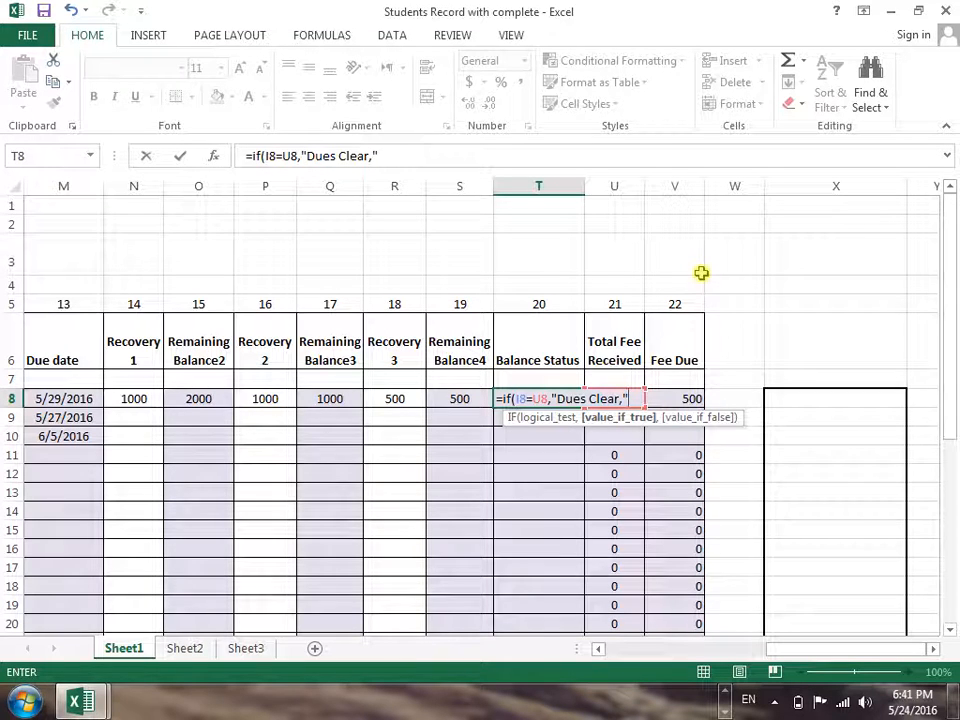
{"action": "type", "text": "Not V"}
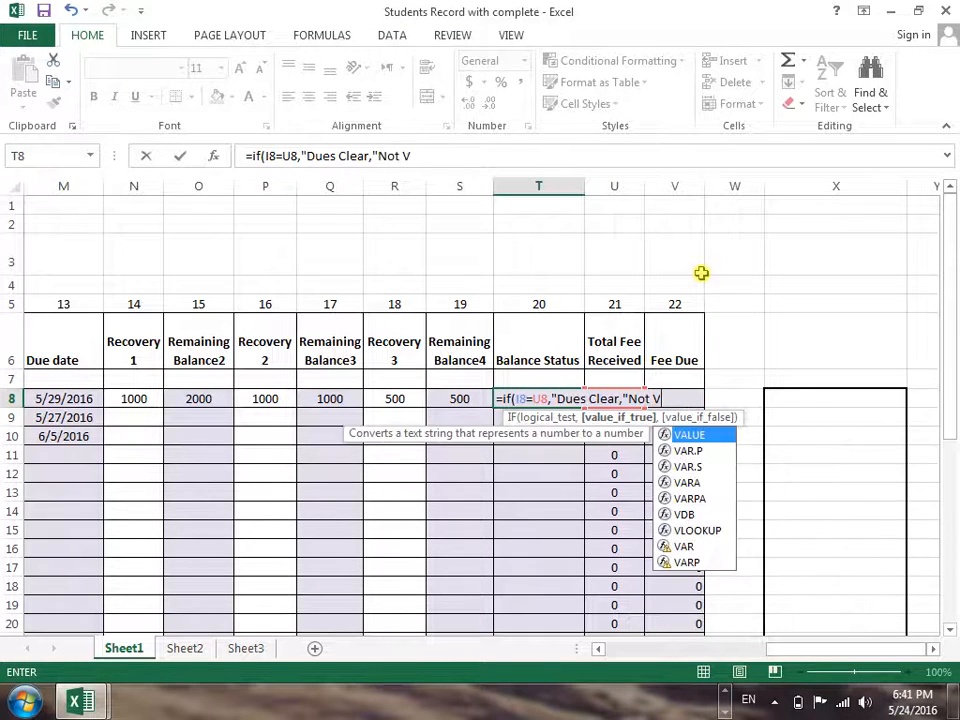
{"action": "key", "text": "BackSpace"}
{"action": "type", "text": "Clear"}
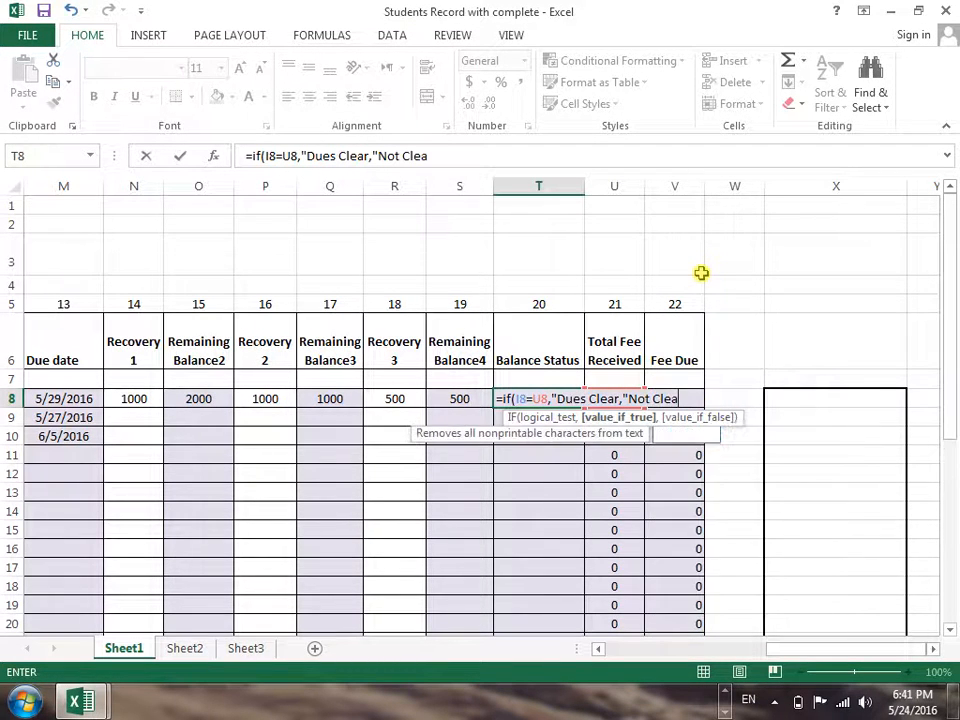
{"action": "type", "text": "\")"}
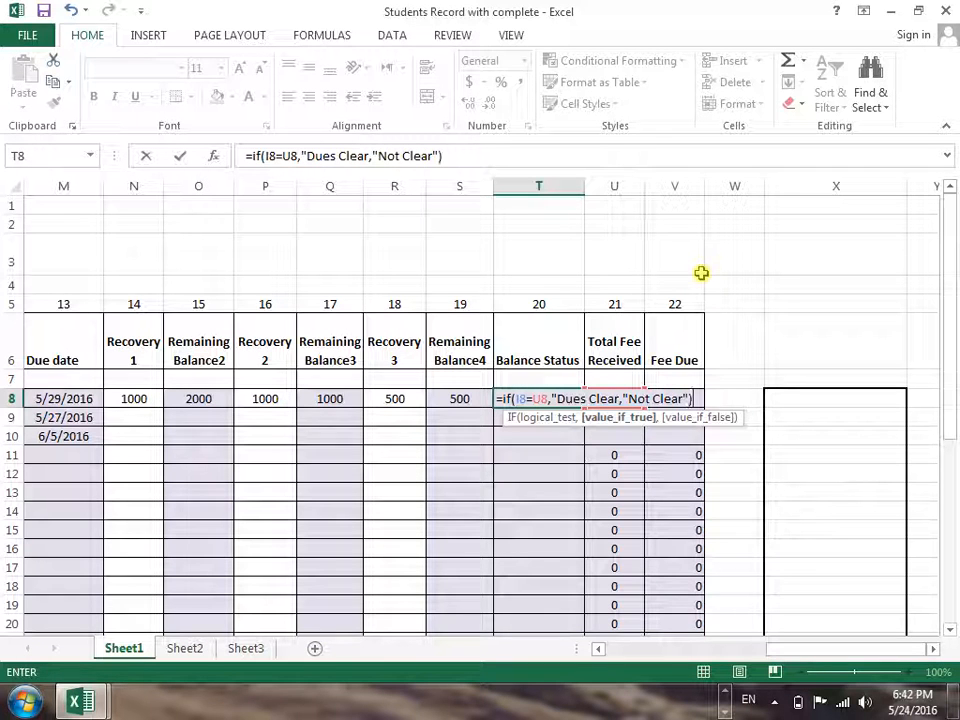
{"action": "key", "text": "Return"}
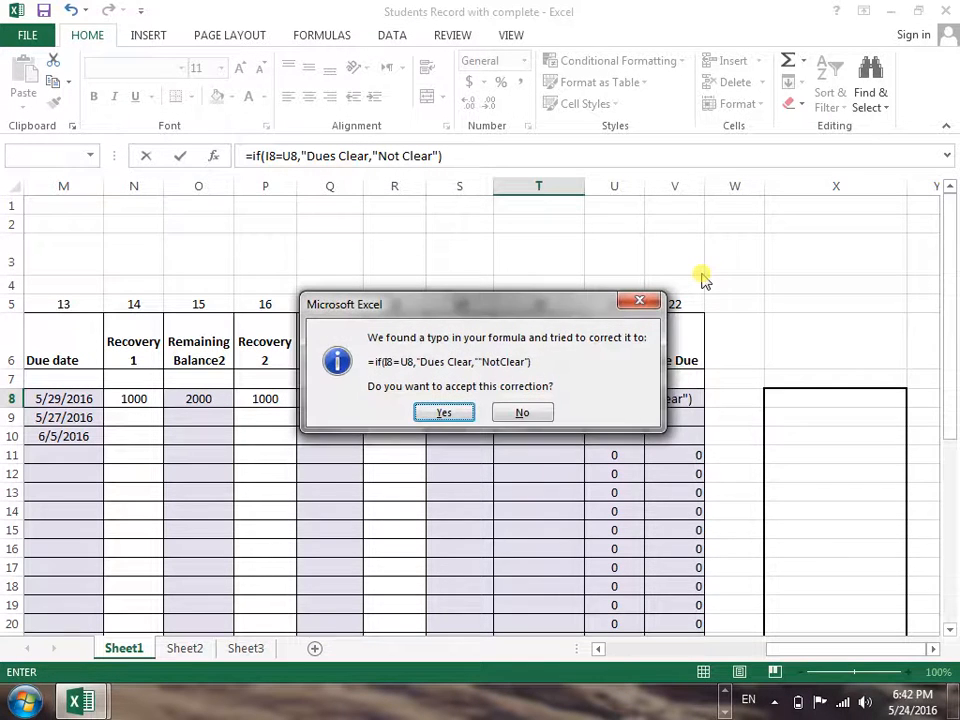
{"action": "key", "text": "Return"}
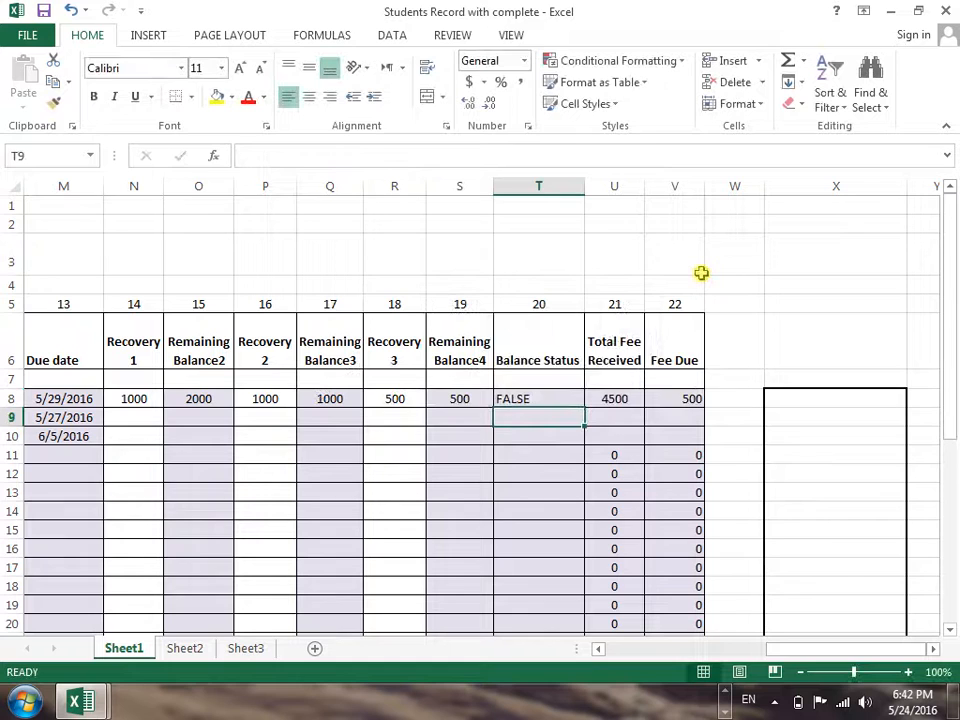
Correct the quotation marks in the Balance Status formula in T8 so it reads =IF(I8=U8,"Dues Clear","NotClear")
{"action": "key", "text": "Up"}
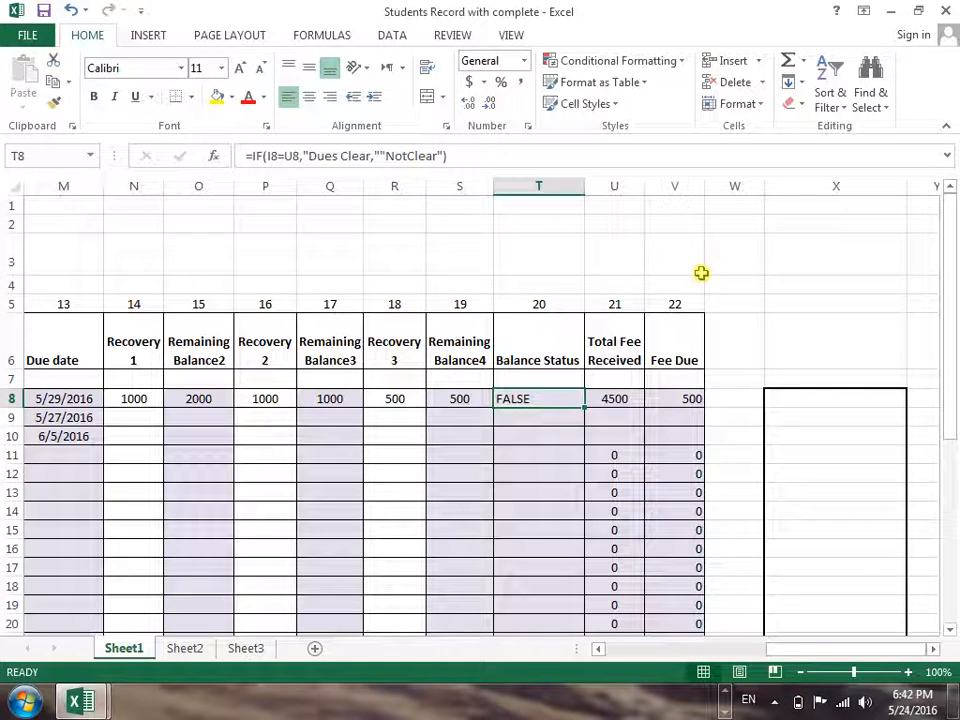
{"action": "double_click", "coordinate": [552, 398]}
{"action": "left_click", "coordinate": [631, 399]}
{"action": "key", "text": "BackSpace"}
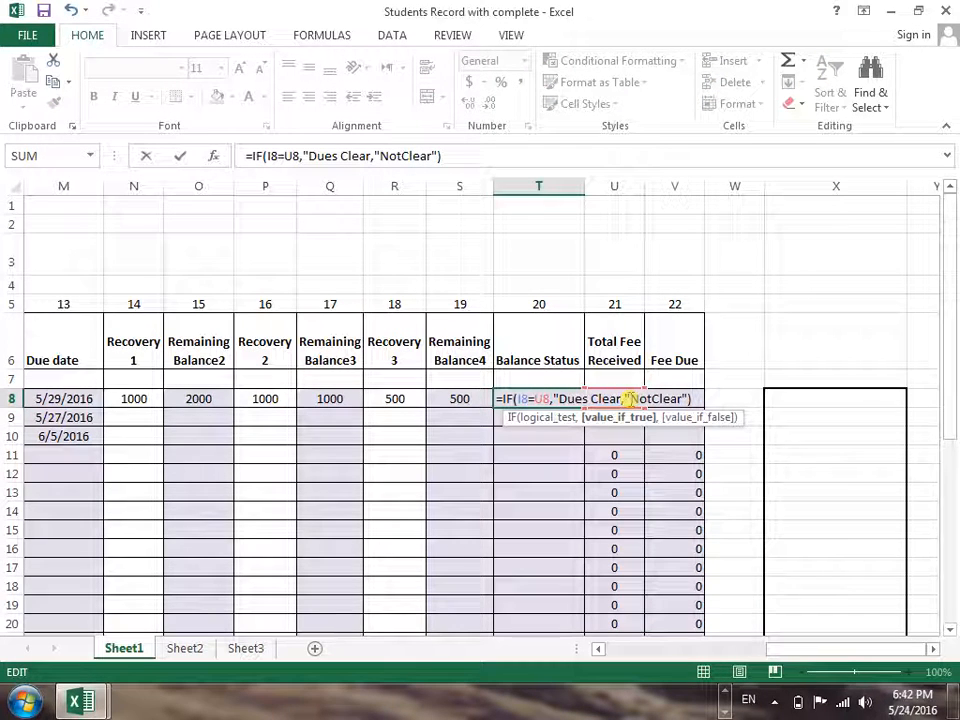
{"action": "type", "text": "\""}
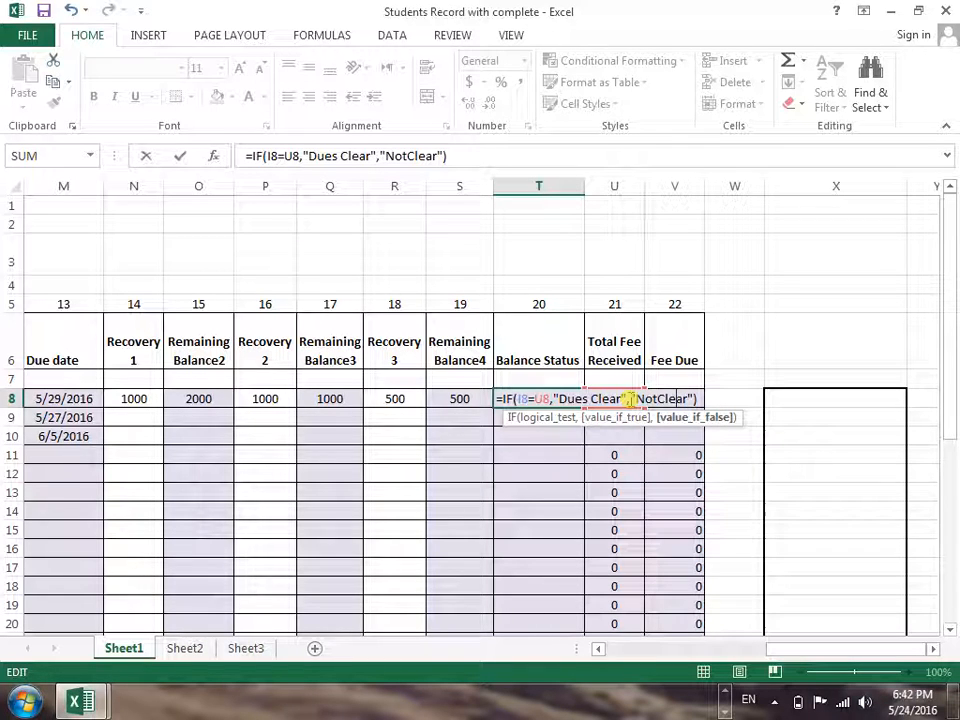
{"action": "key", "text": "Return"}
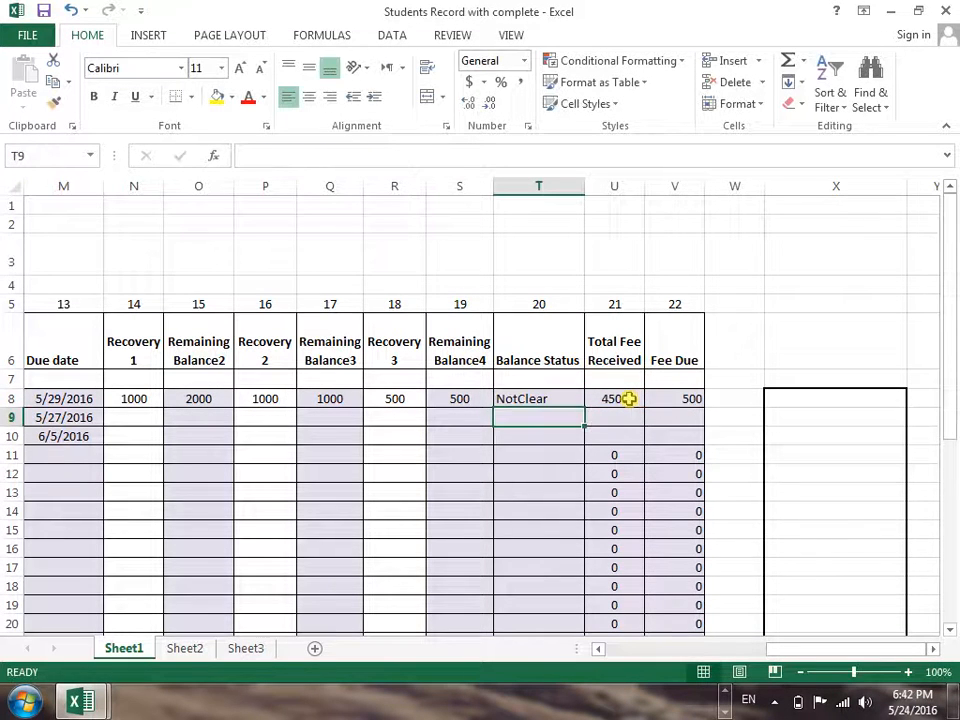
Review the IF formula behind the Balance Status in T8 without changing it
{"action": "key", "text": "Up"}
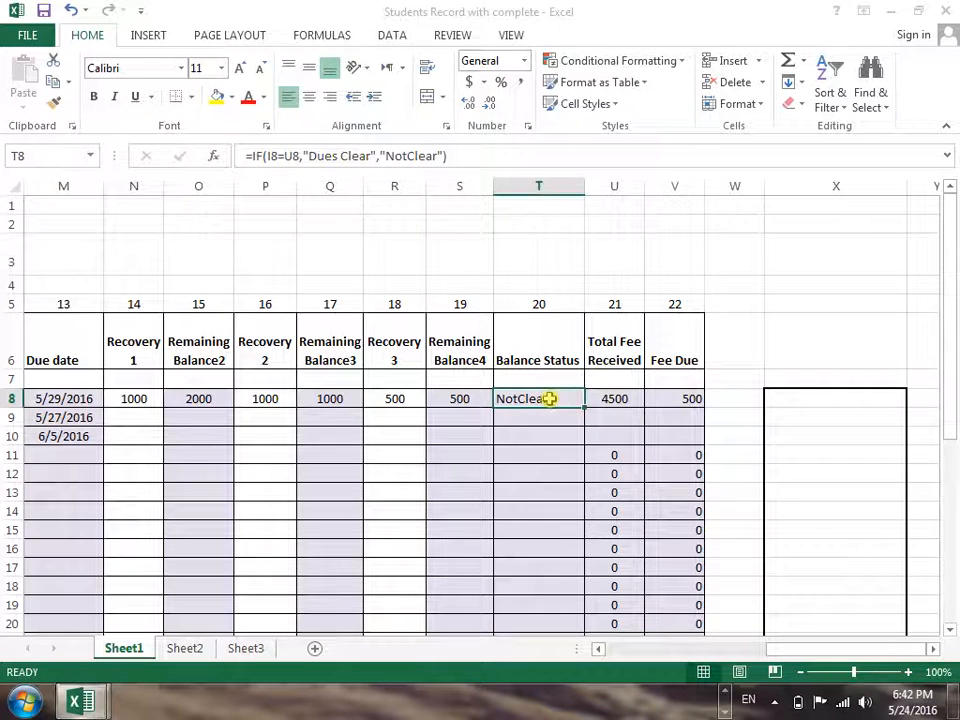
{"action": "double_click", "coordinate": [548, 399]}
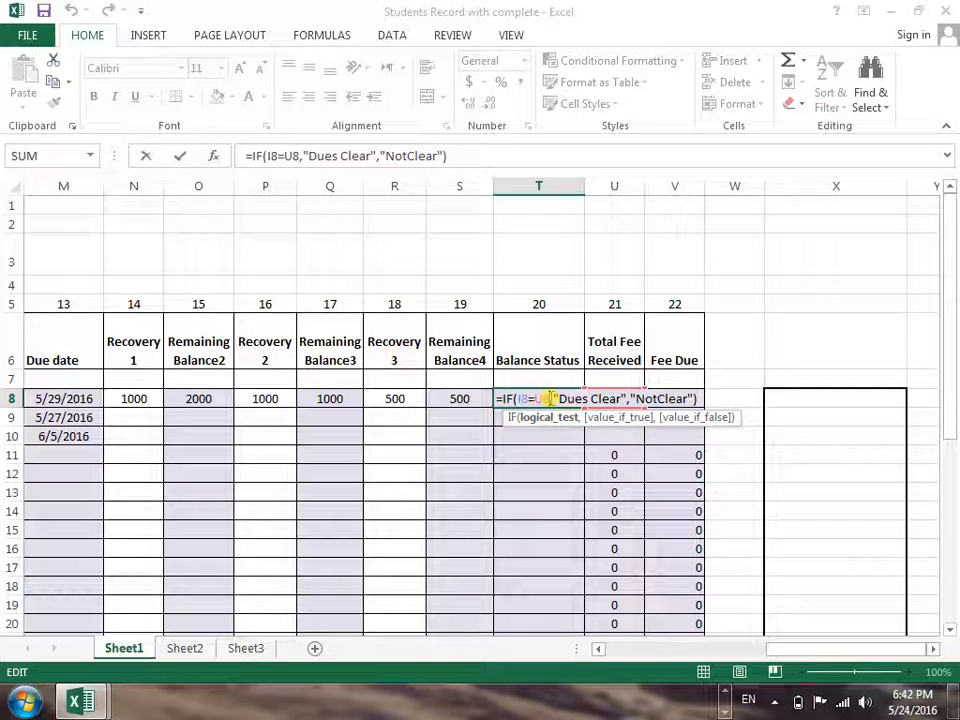
{"action": "key", "text": "Return"}
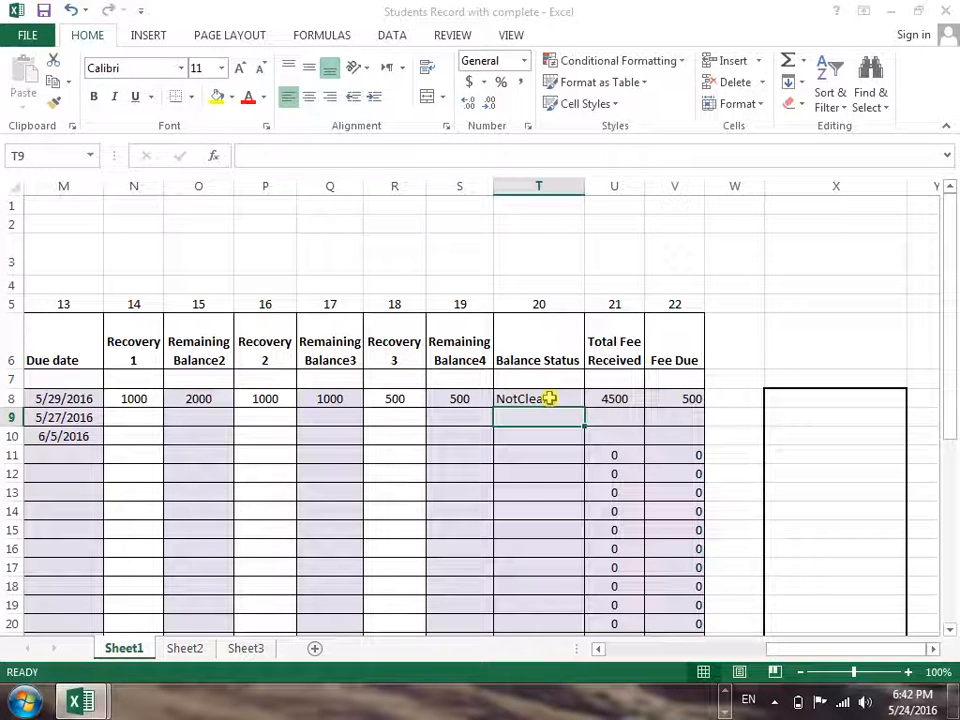
{"action": "key", "text": "Return"}
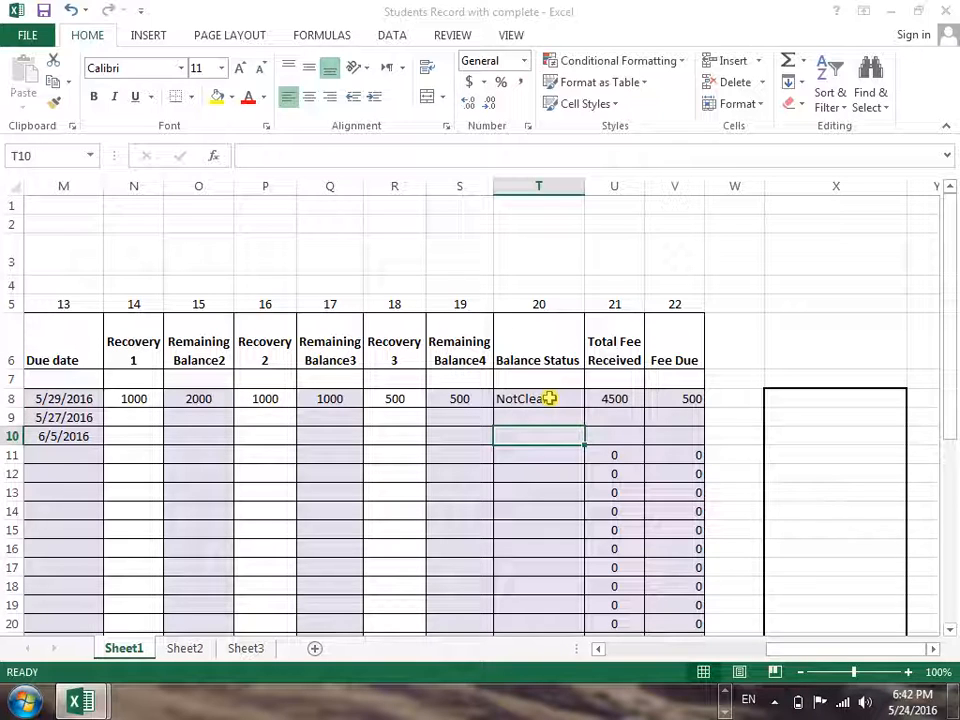
{"action": "left_click", "coordinate": [546, 398]}
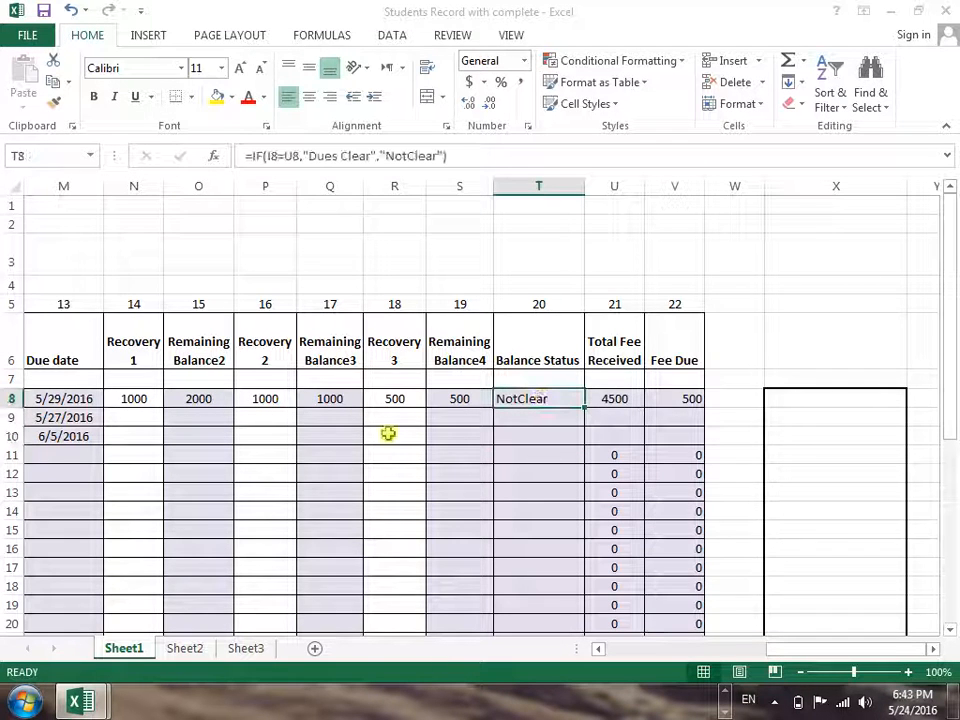
Set the Recovery 3 payment in R8 to 1000
{"action": "left_click", "coordinate": [406, 393]}
{"action": "type", "text": "1000"}
{"action": "key", "text": "Return"}
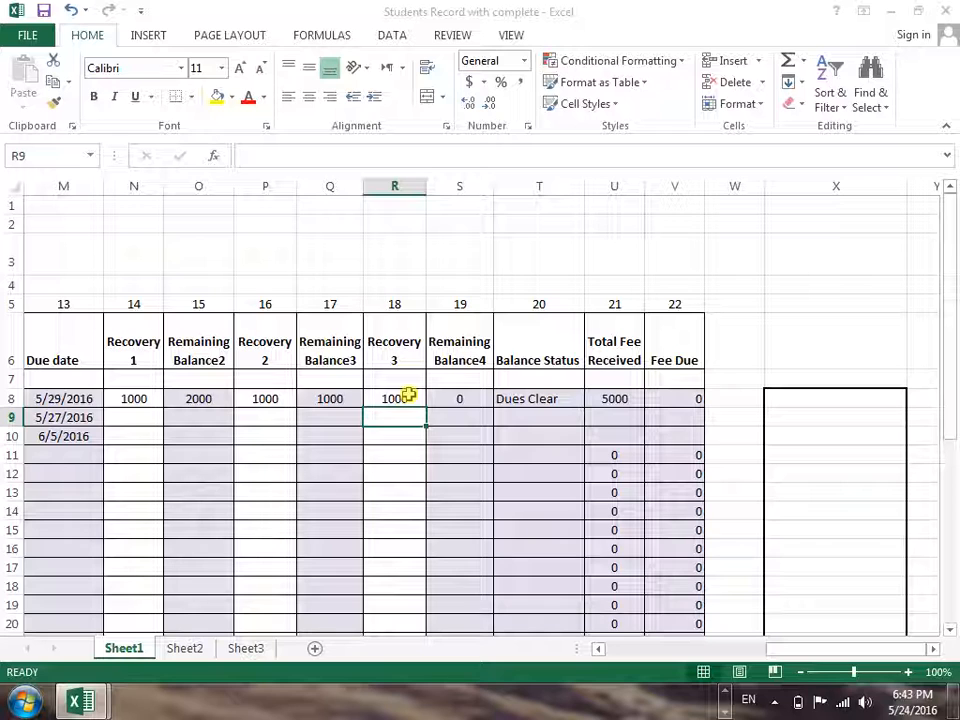
Zoom the sheet out to 80% to view the fee columns from Total Courses fee through Fee Due
{"action": "left_click", "coordinate": [801, 675]}
{"action": "left_click", "coordinate": [801, 675]}
{"action": "left_click_drag", "start_coordinate": [830, 645], "coordinate": [799, 656]}
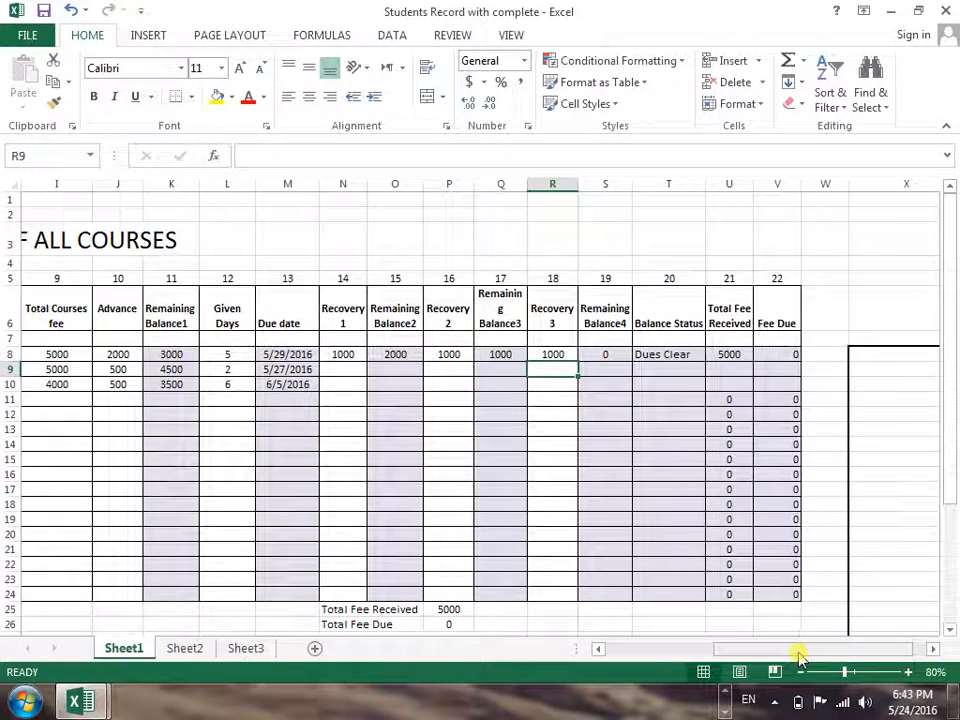
{"action": "left_click", "coordinate": [778, 703]}
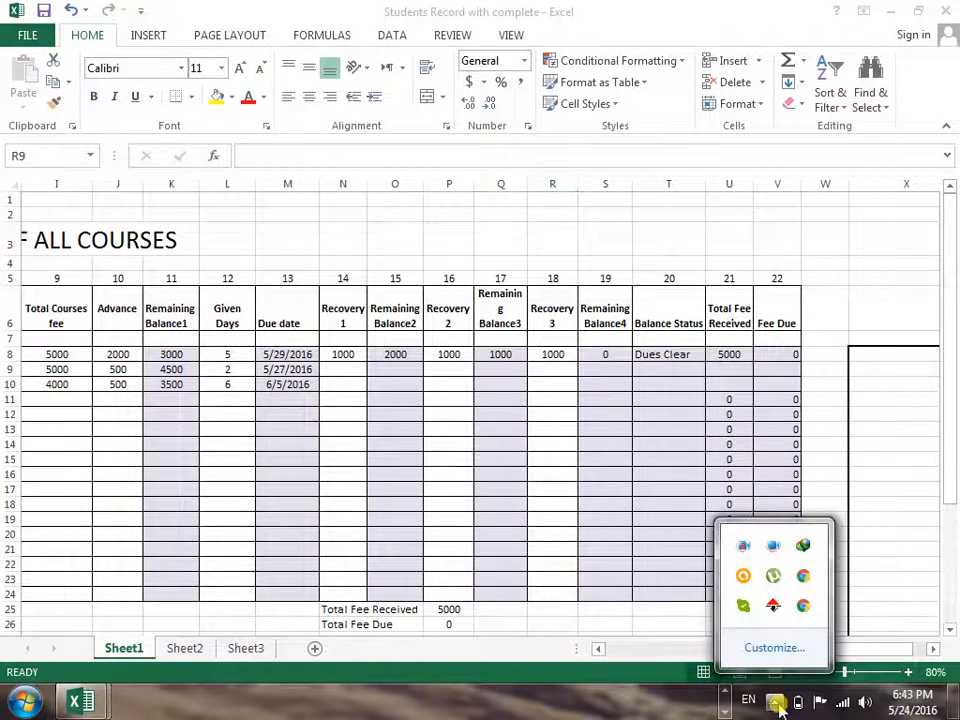
{"action": "right_click", "coordinate": [742, 545]}
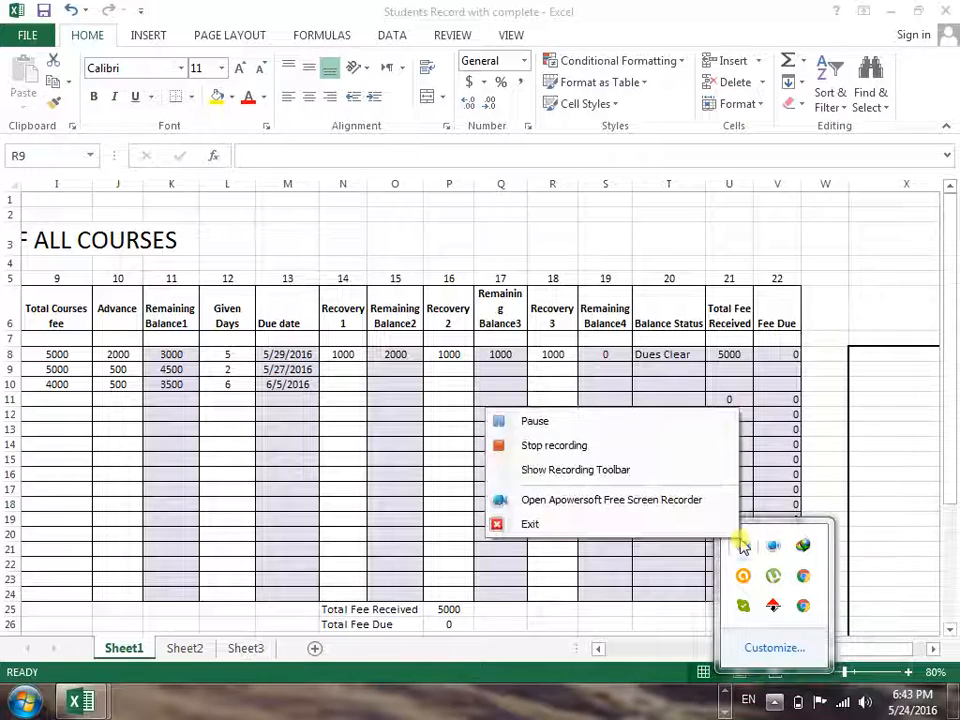